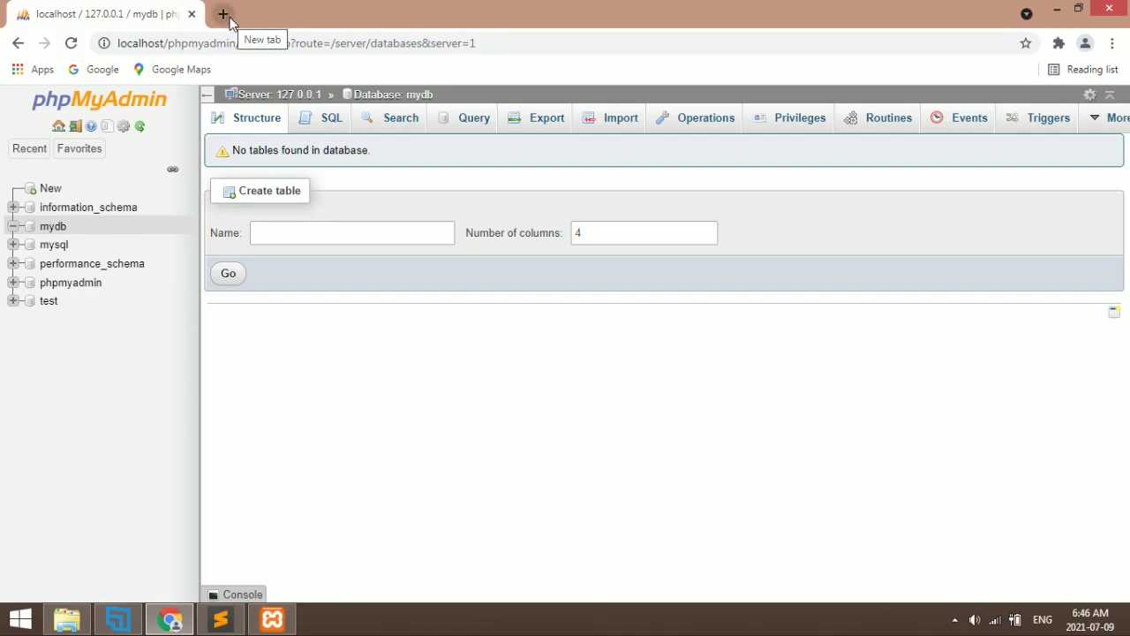
Open a new blank tab beside the phpMyAdmin page showing the empty mydb database
left_click(229, 18)
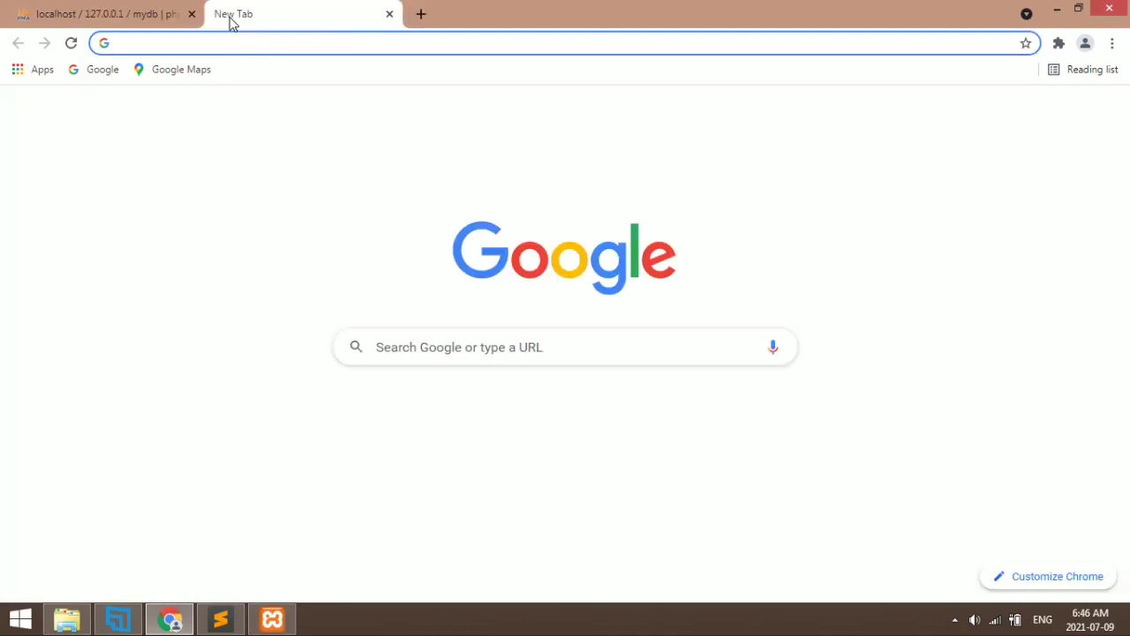
Search Google for 'wordpress' and open the 'Download | WordPress.org' page
type("wordpress")
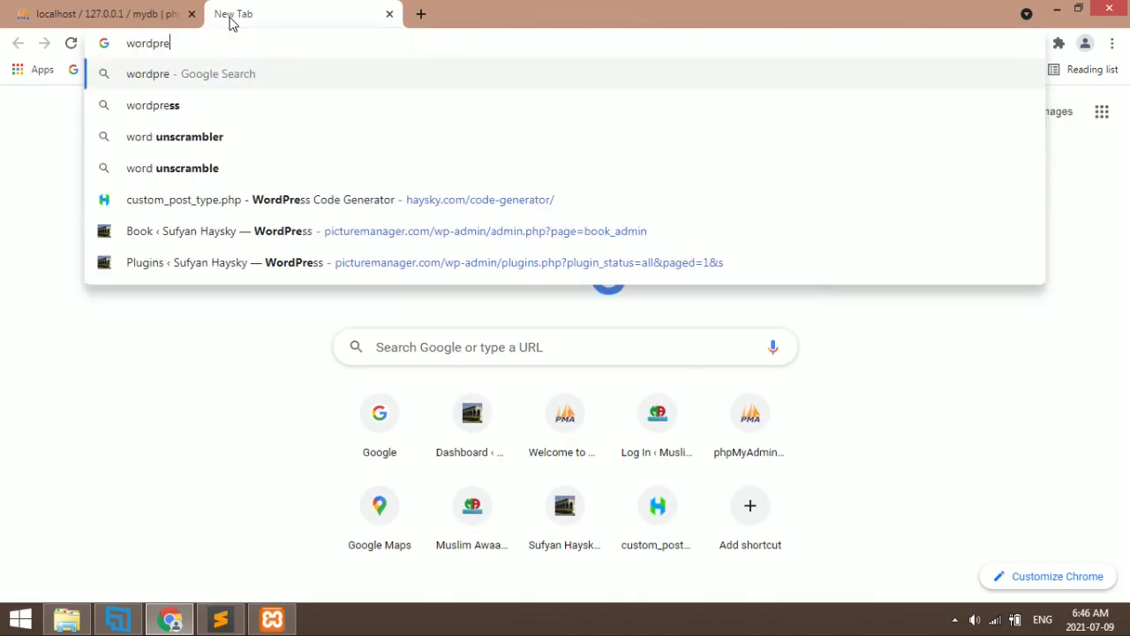
key("Return")
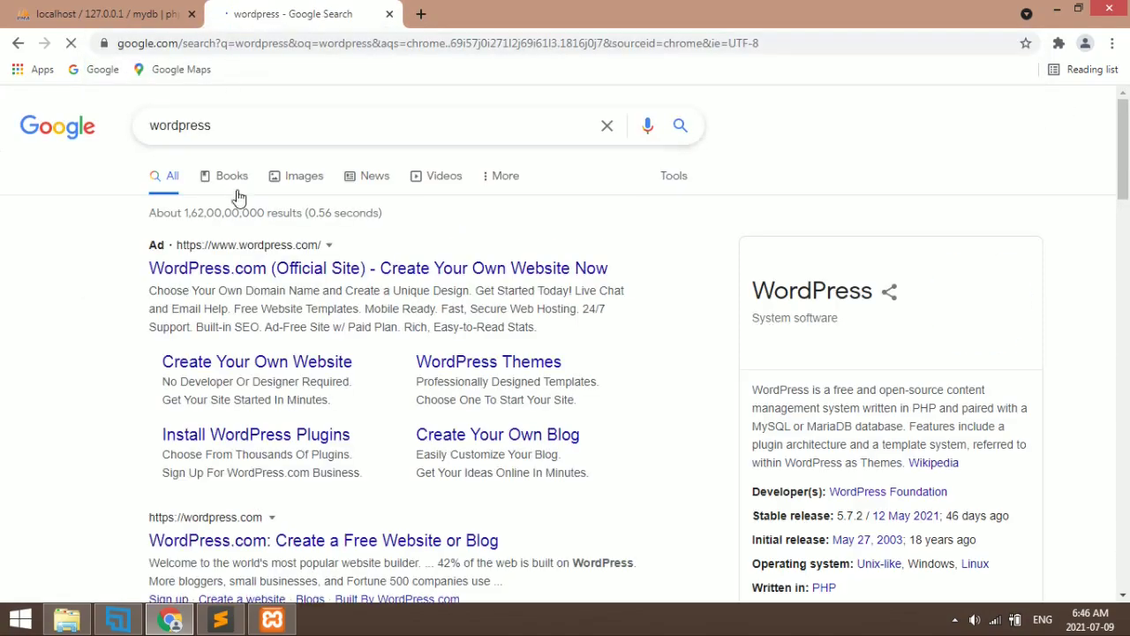
scroll(240, 405, "down", 2)
scroll(240, 406, "down", 2)
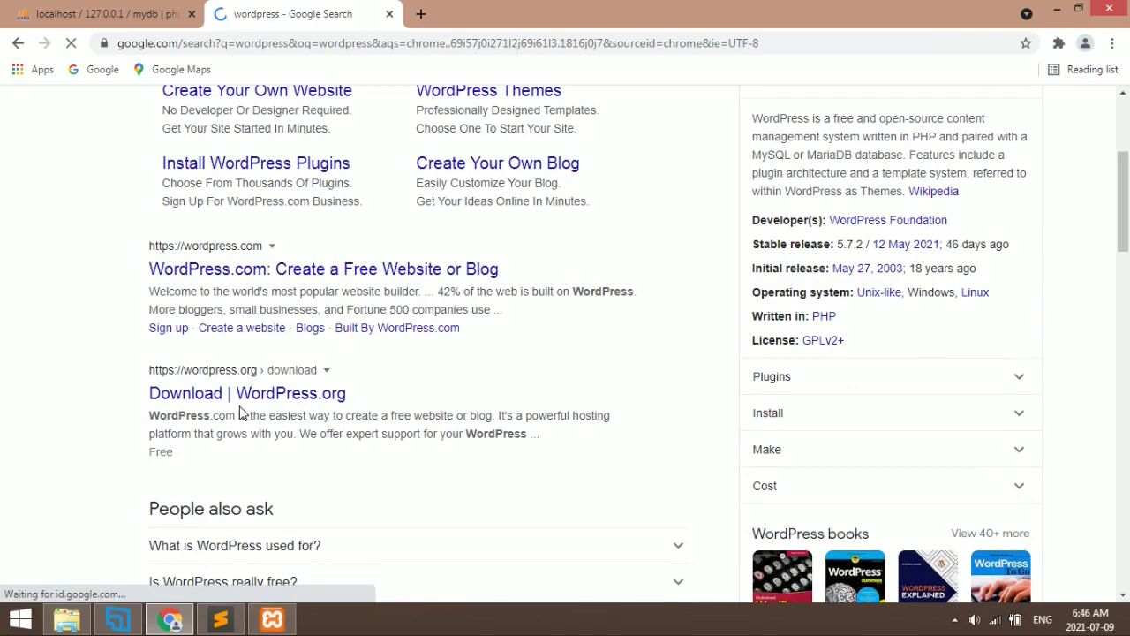
left_click(255, 396)
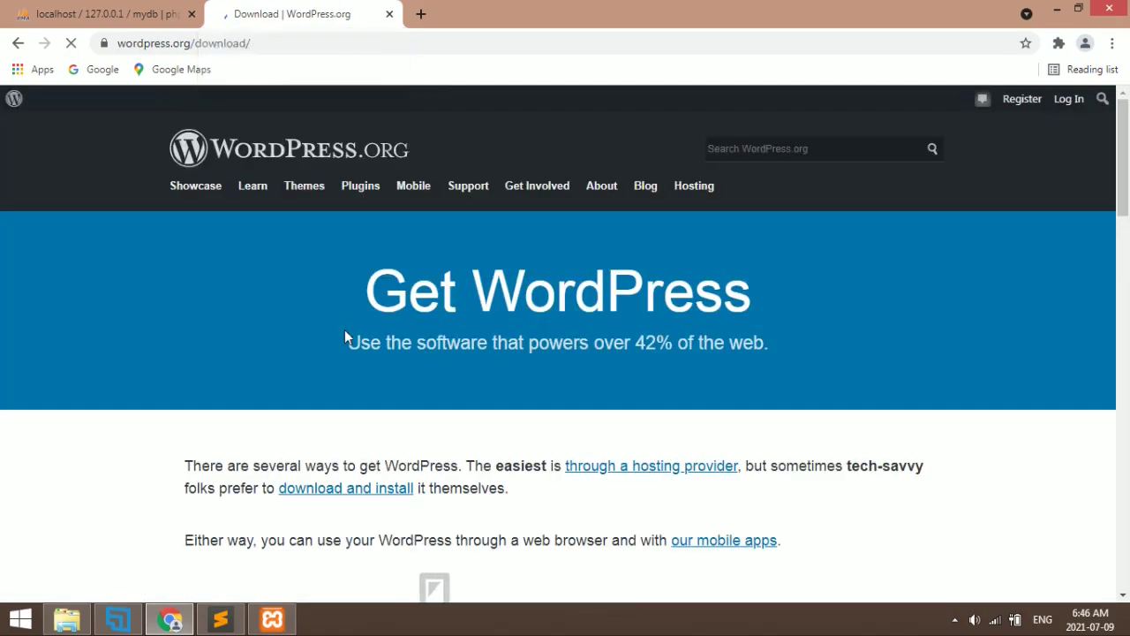
Start the WordPress 5.7.2 download and dismiss the Hooray! message
scroll(729, 309, "down", 6)
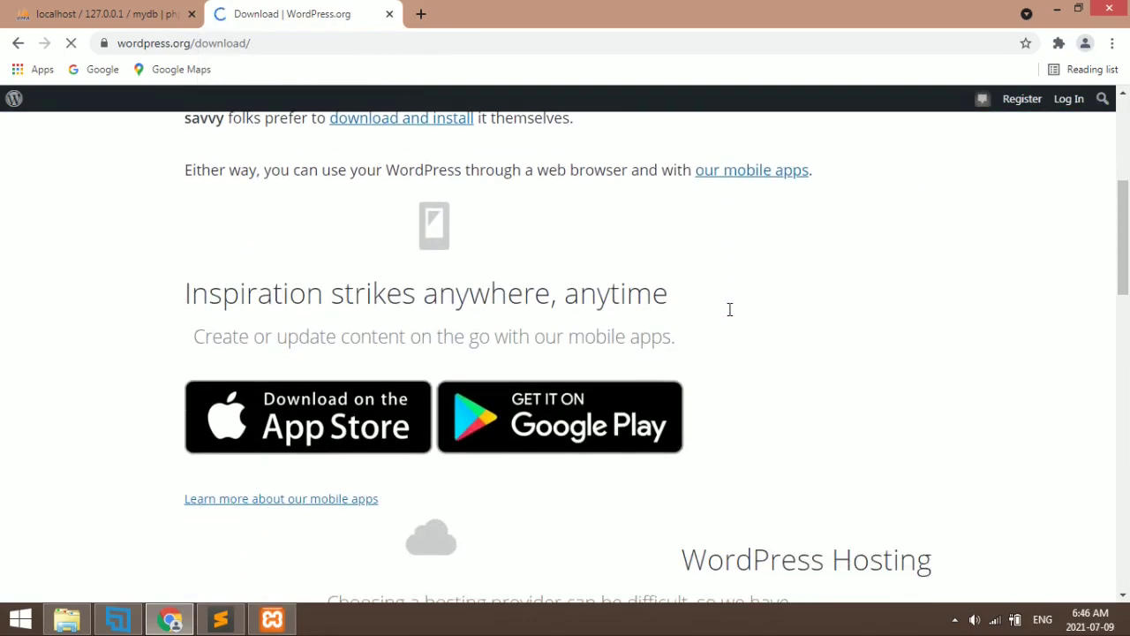
scroll(729, 316, "down", 11)
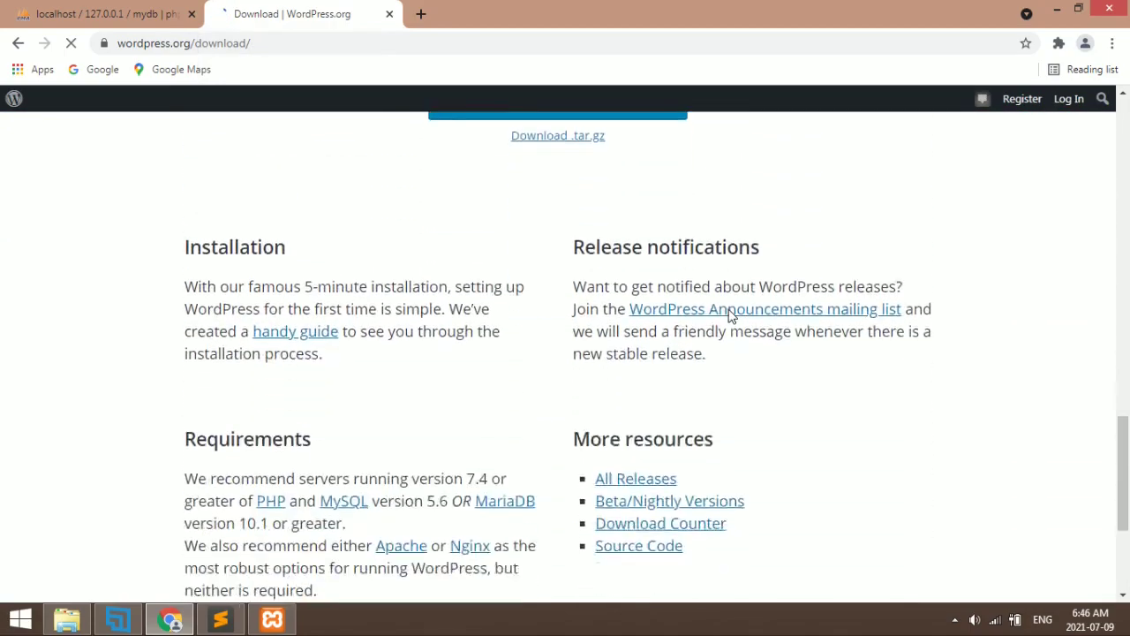
scroll(729, 316, "up", 3)
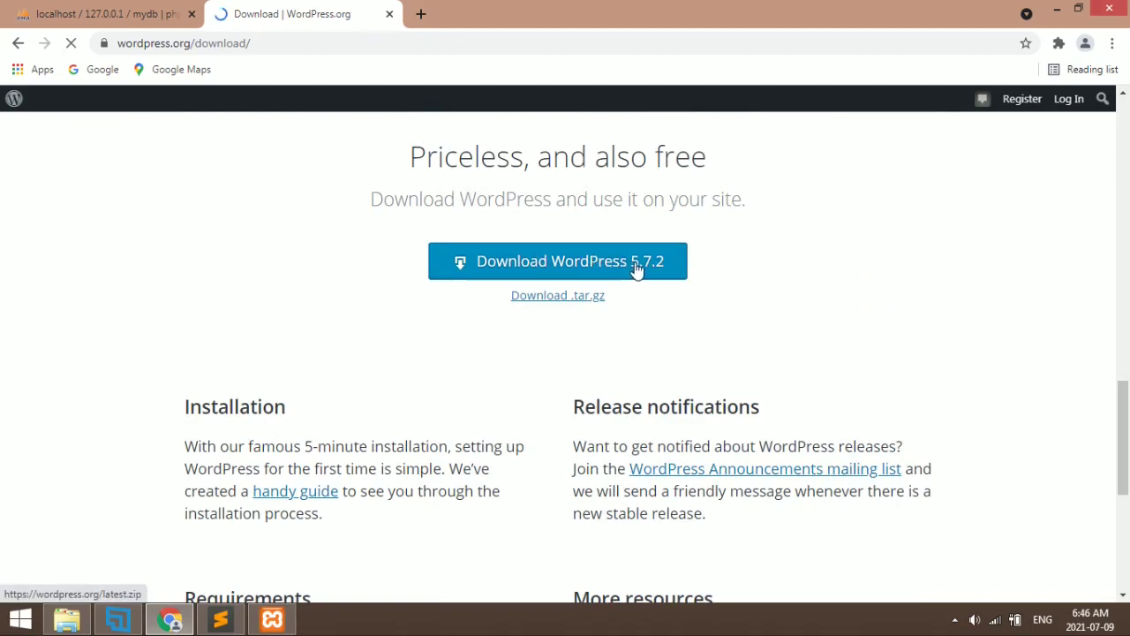
left_click(555, 263)
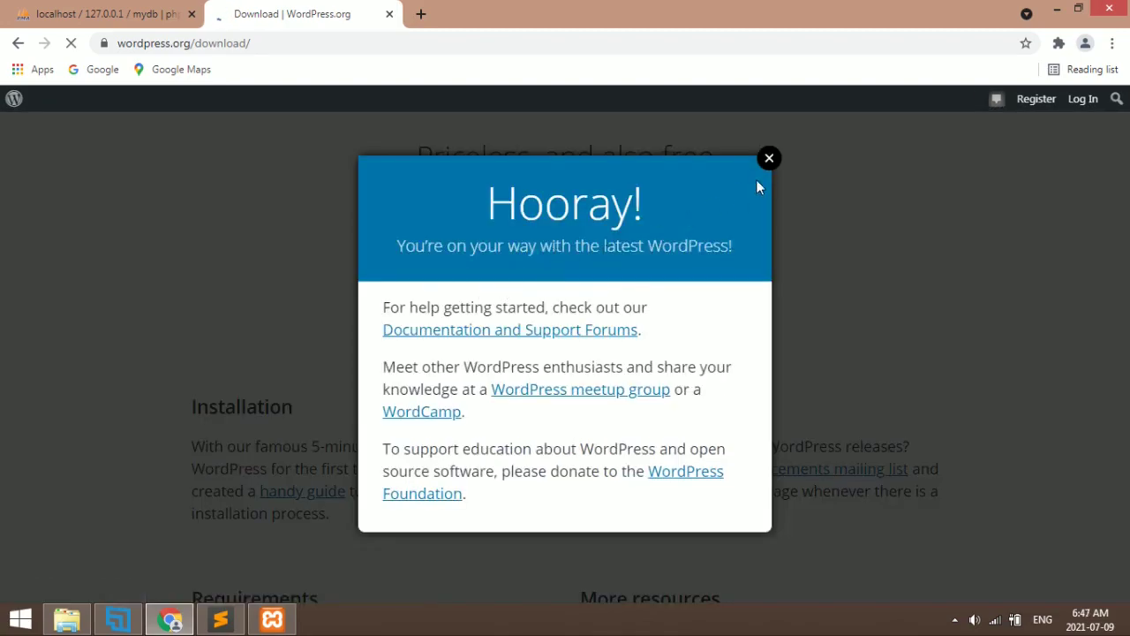
left_click(769, 159)
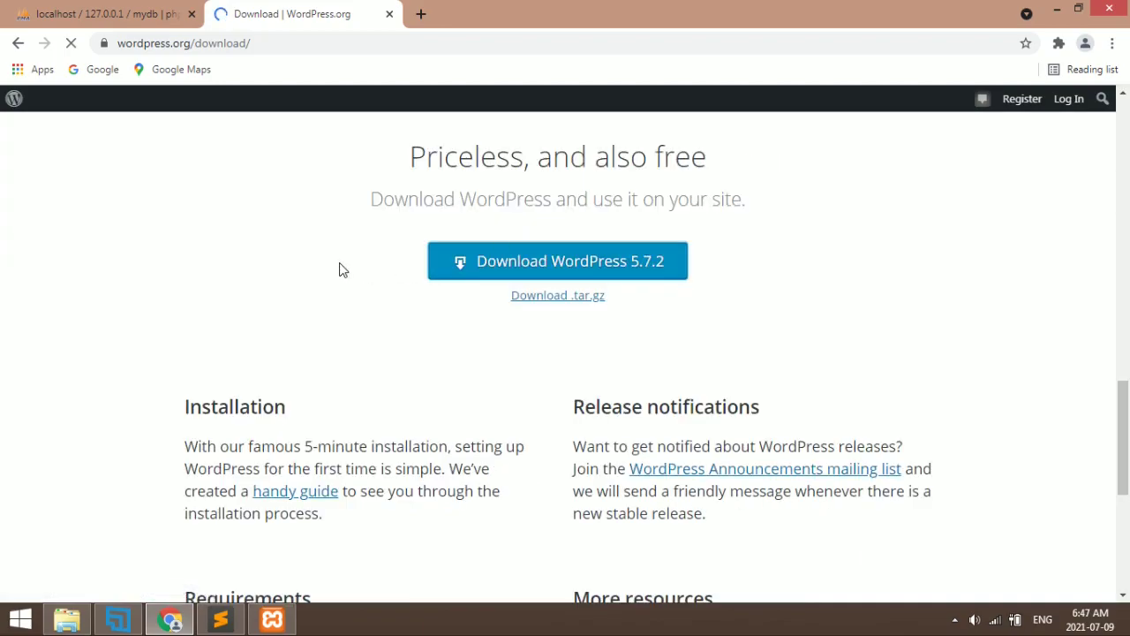
Cancel the wordpress-5.7.2.zip download and bring up File Explorer on htdocs
mouse_move(141, 605)
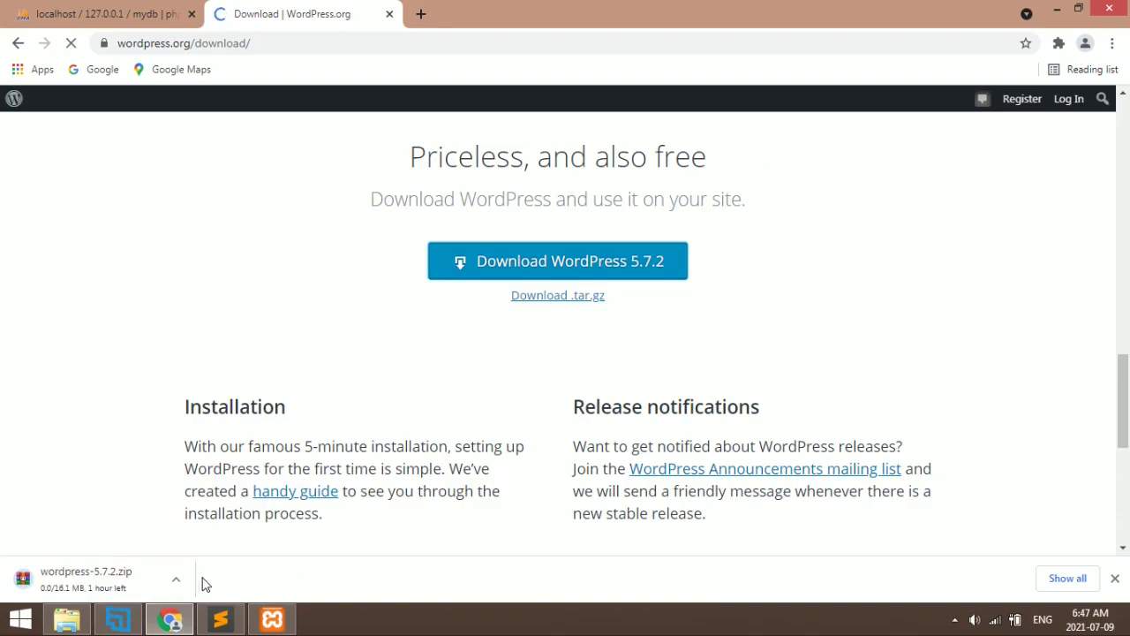
left_click(176, 579)
left_click(183, 551)
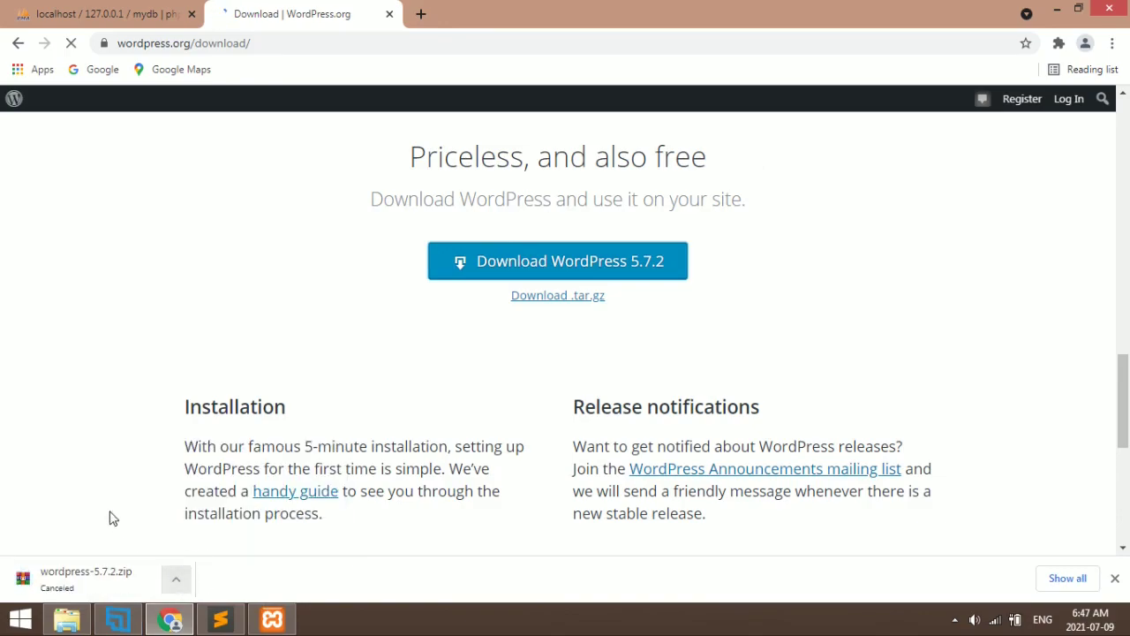
left_click(67, 618)
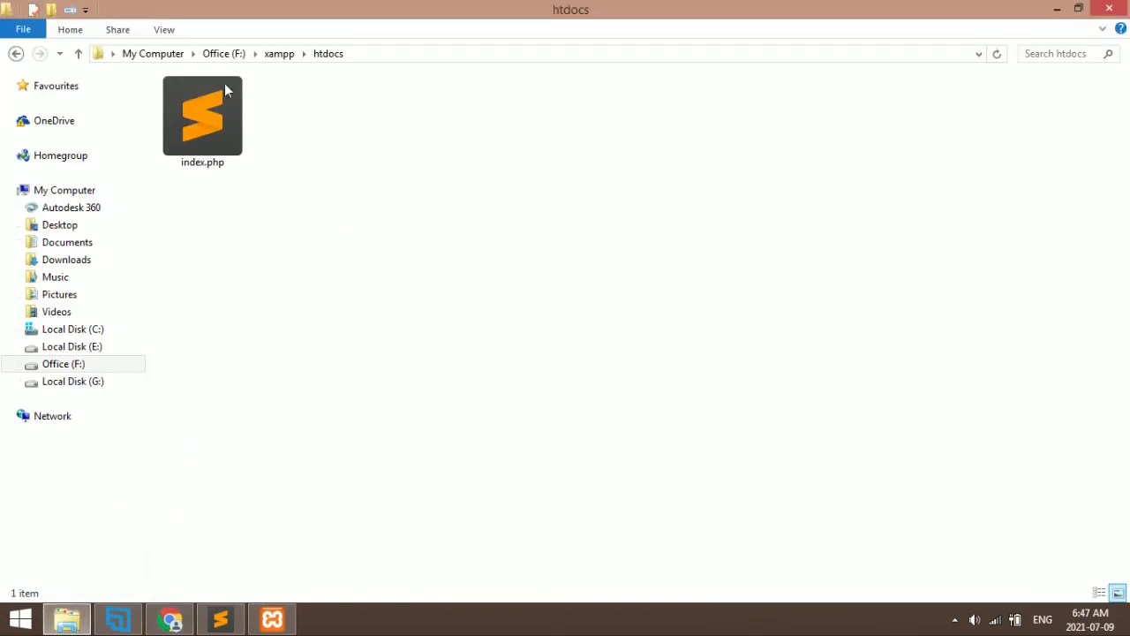
Open a second, smaller Explorer window and browse into the Office (F:) drive
key("super+e")
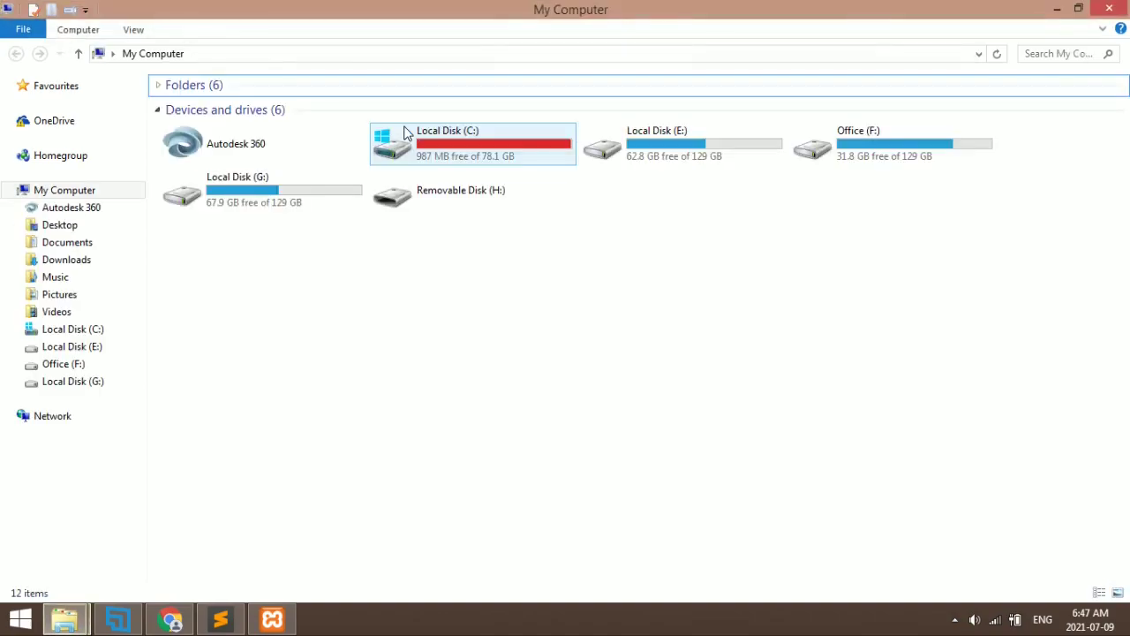
left_click(837, 154)
double_click(444, 7)
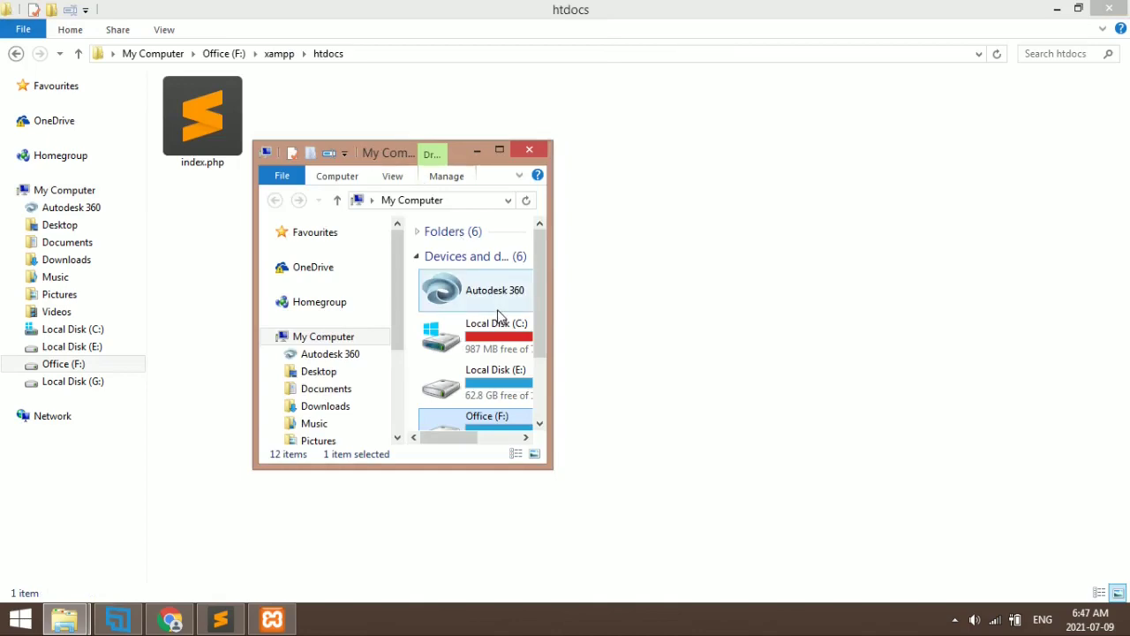
key("Return")
key("Down")
key("Down")
key("Return")
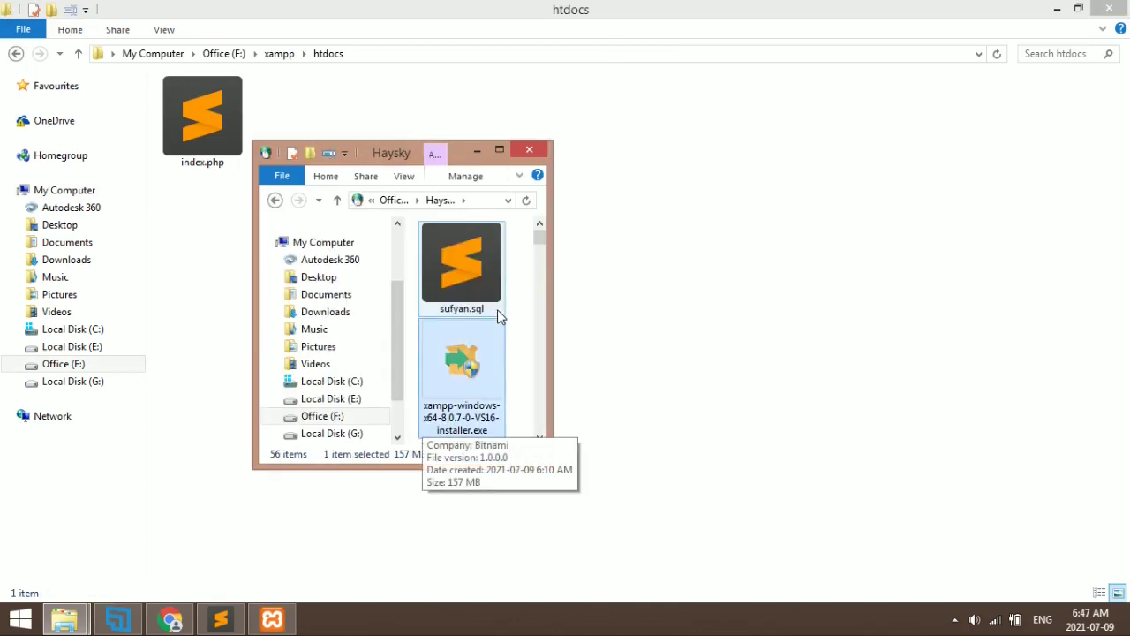
Select wordpress-5.7.2.zip in the Knowledge Base folder, then return to the htdocs window
key("k")
key("Return")
key("w")
key("w")
key("w")
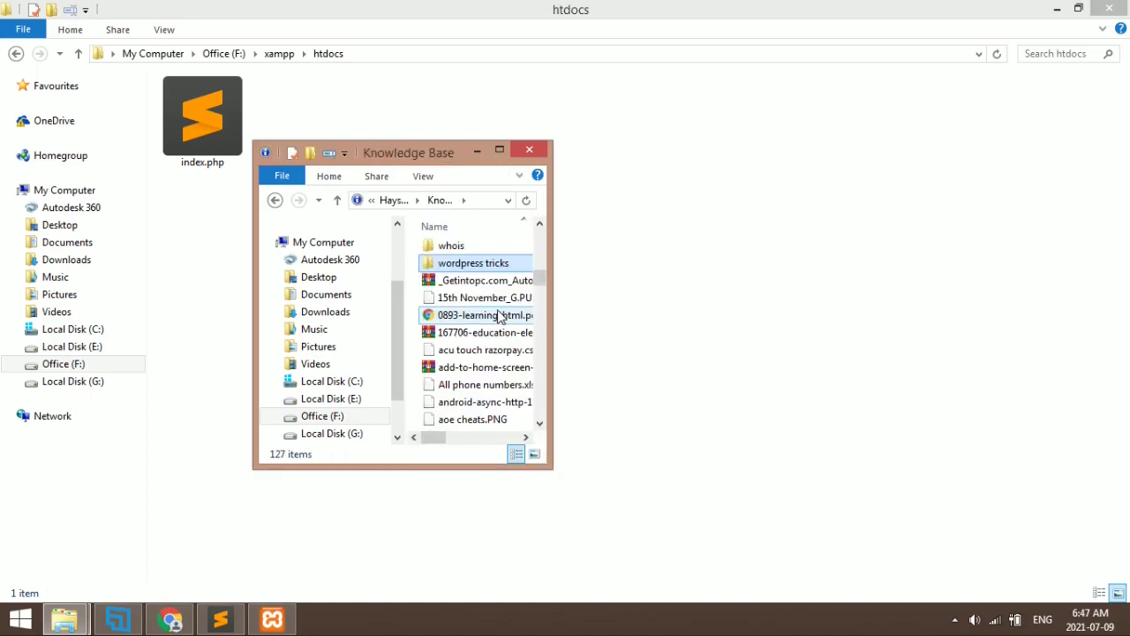
key("w")
key("w")
key("w")
key("w")
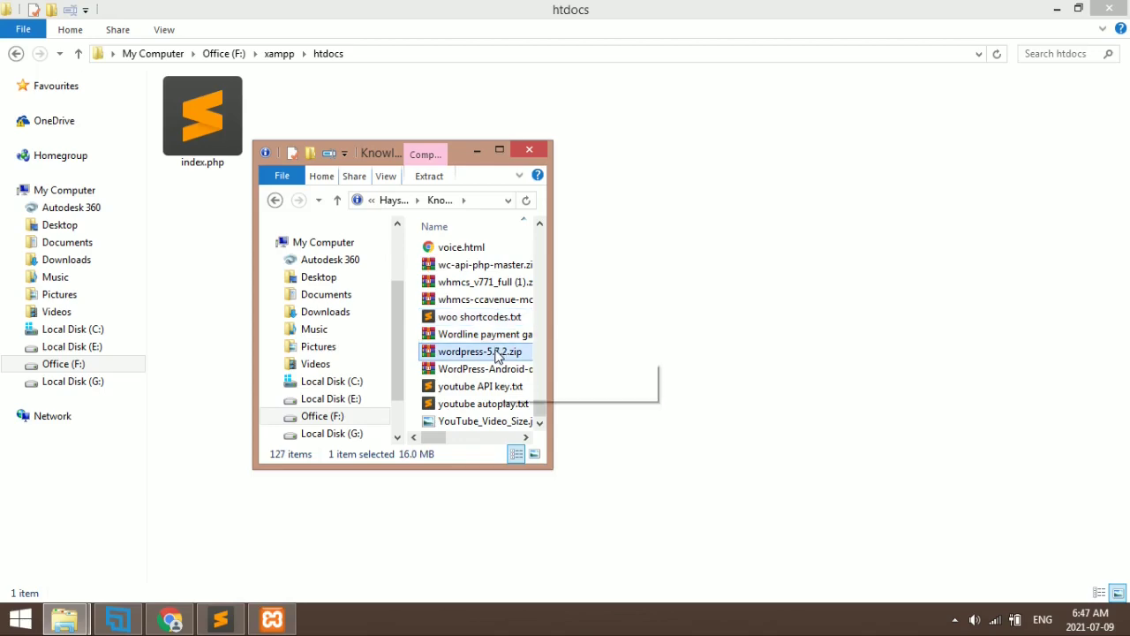
left_click(684, 268)
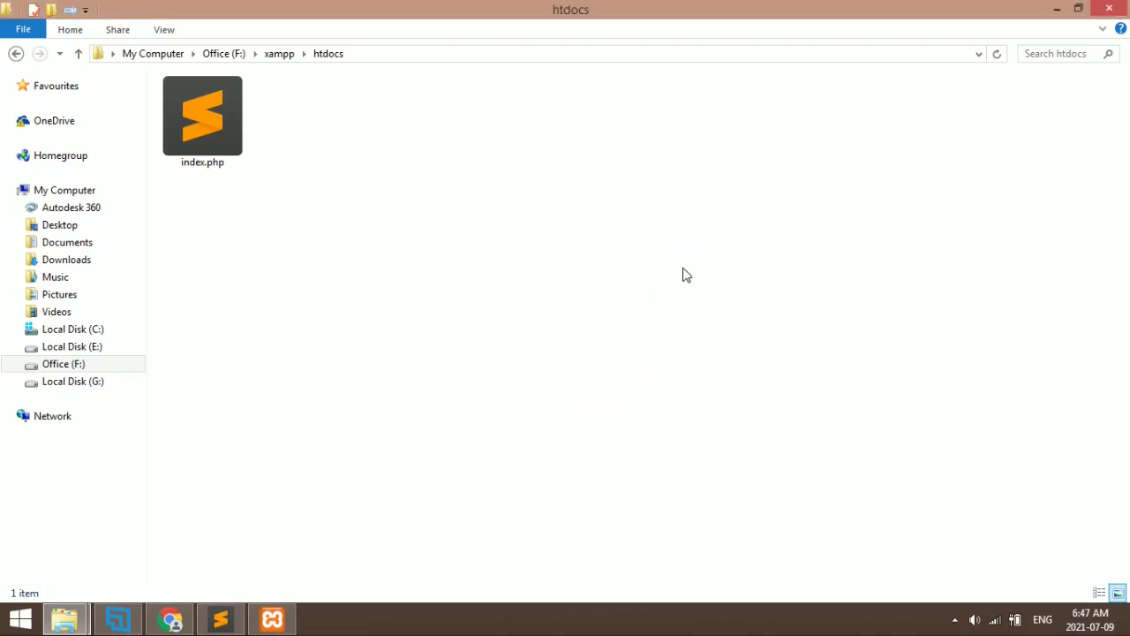
Paste wordpress-5.7.2.zip into htdocs and delete index.php
key("ctrl+v")
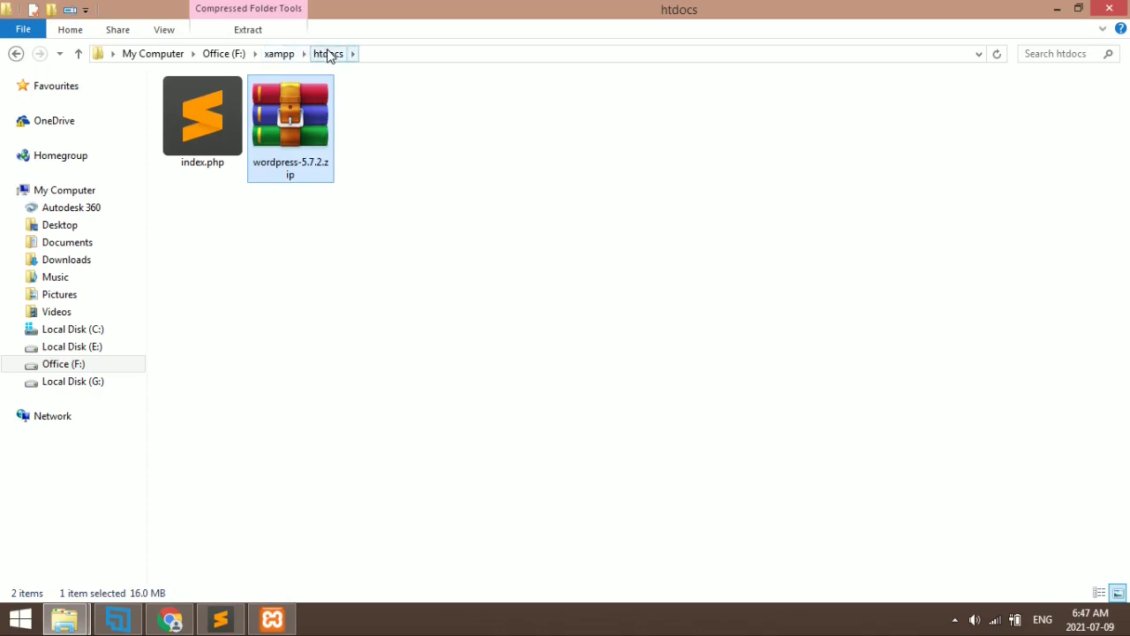
left_click(222, 125)
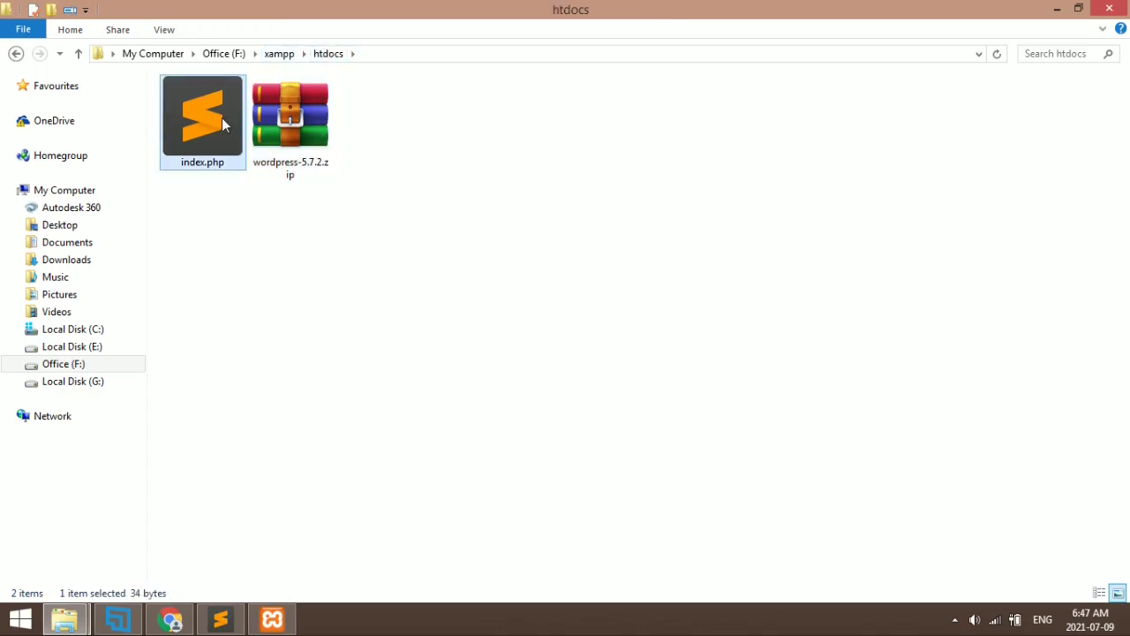
key("Delete")
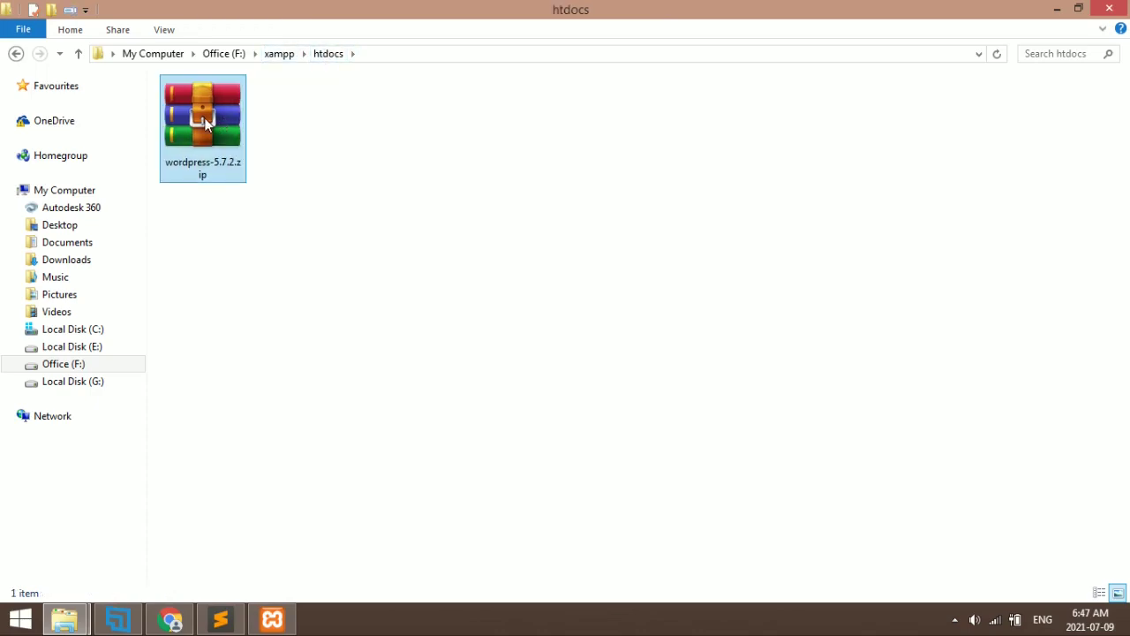
Extract wordpress-5.7.2.zip into htdocs with Extract Here, then delete the zip
left_click(204, 123)
right_click(204, 123)
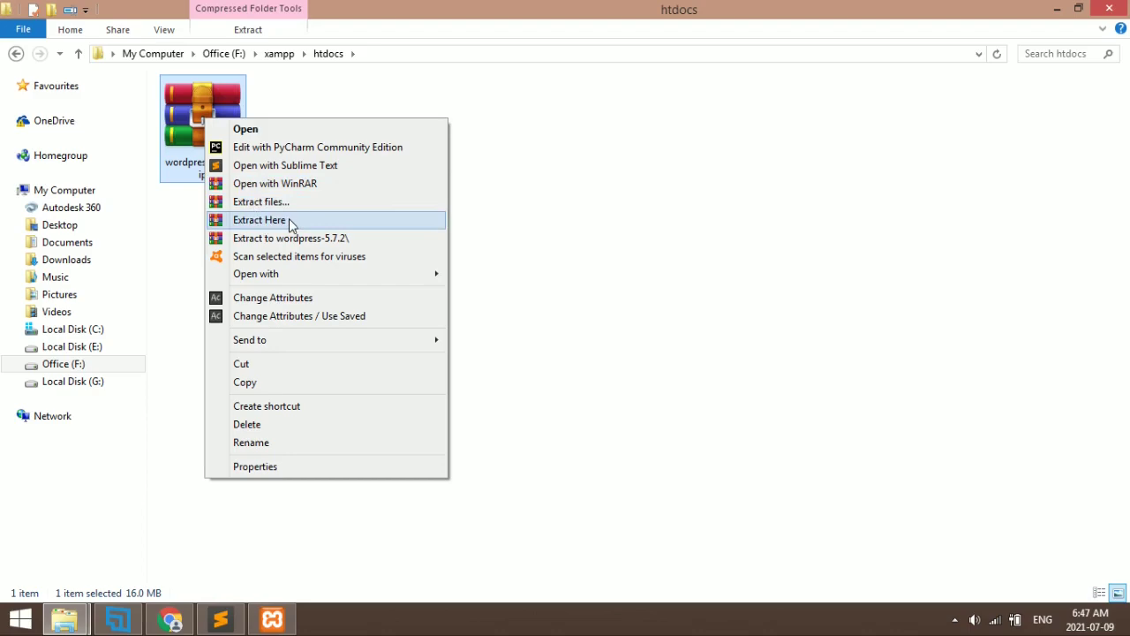
left_click(289, 221)
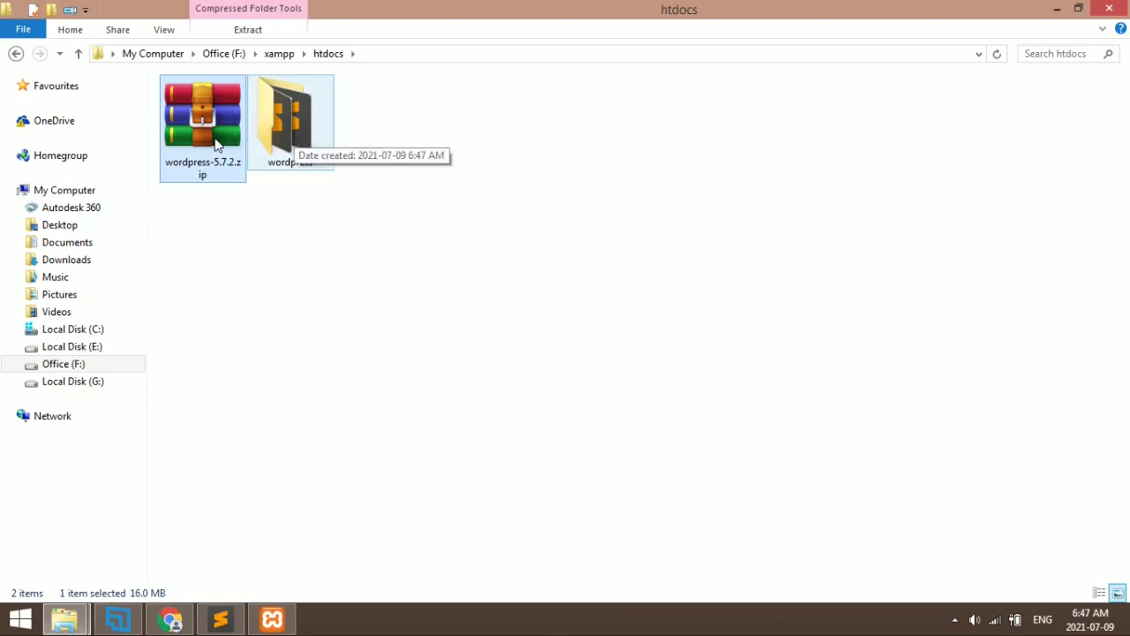
key("Delete")
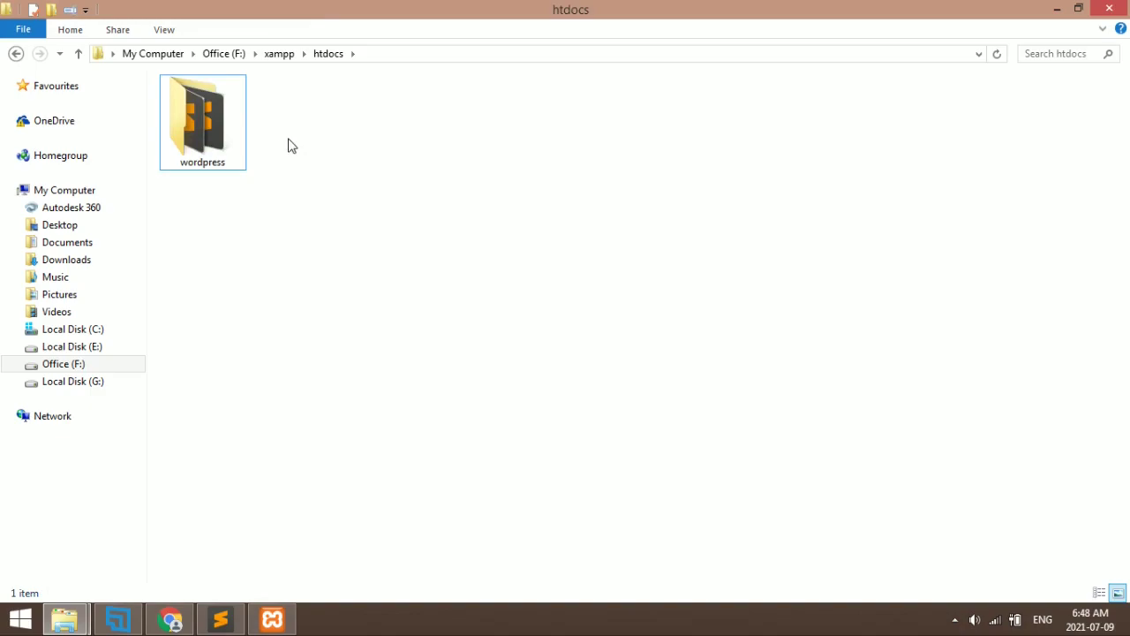
Rename the extracted wordpress folder to news_website and switch back to Chrome
double_click(195, 123)
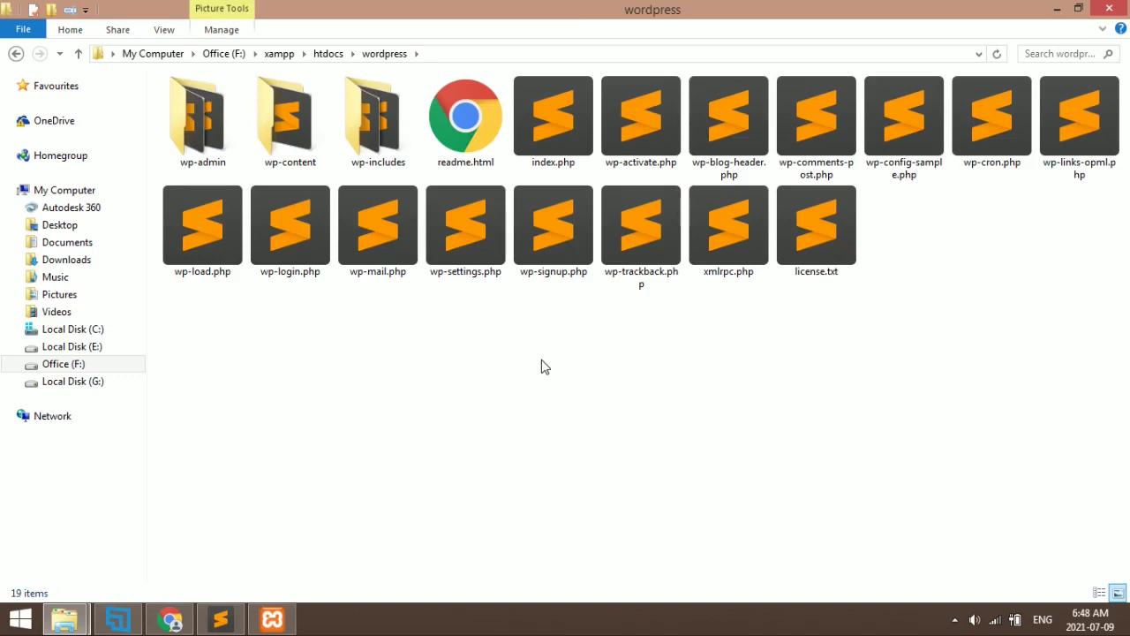
key("BackSpace")
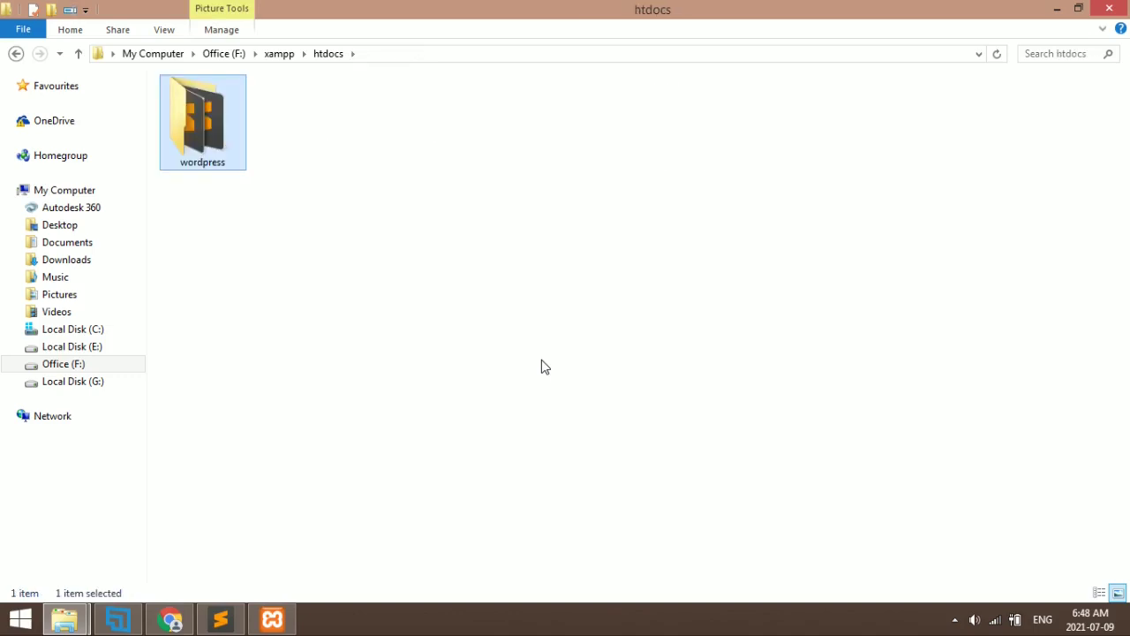
key("F2")
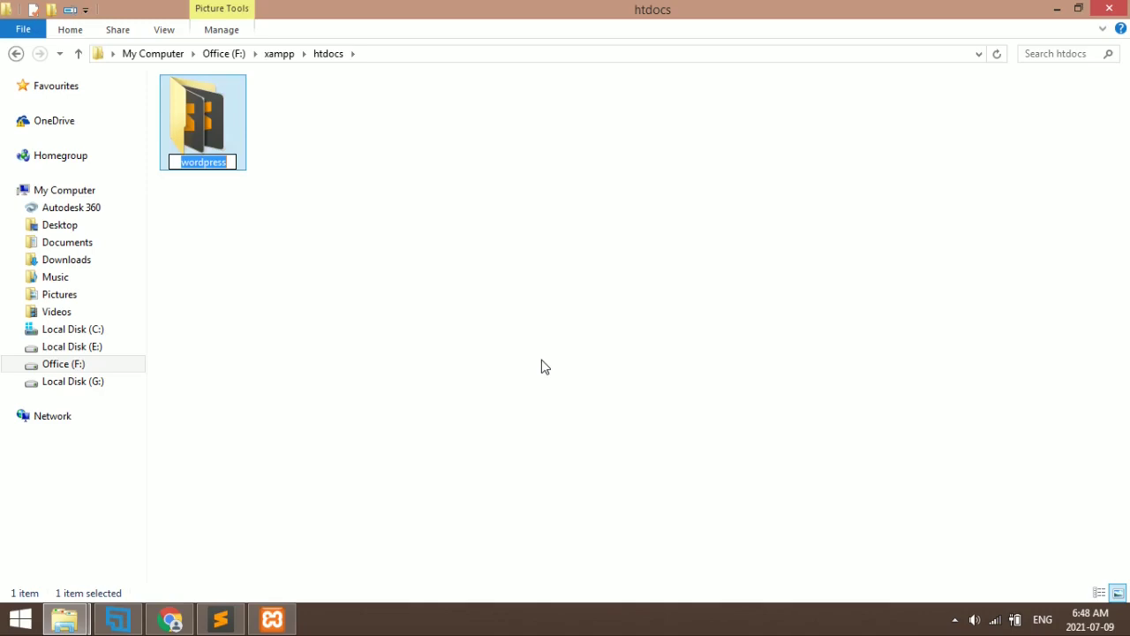
type("news")
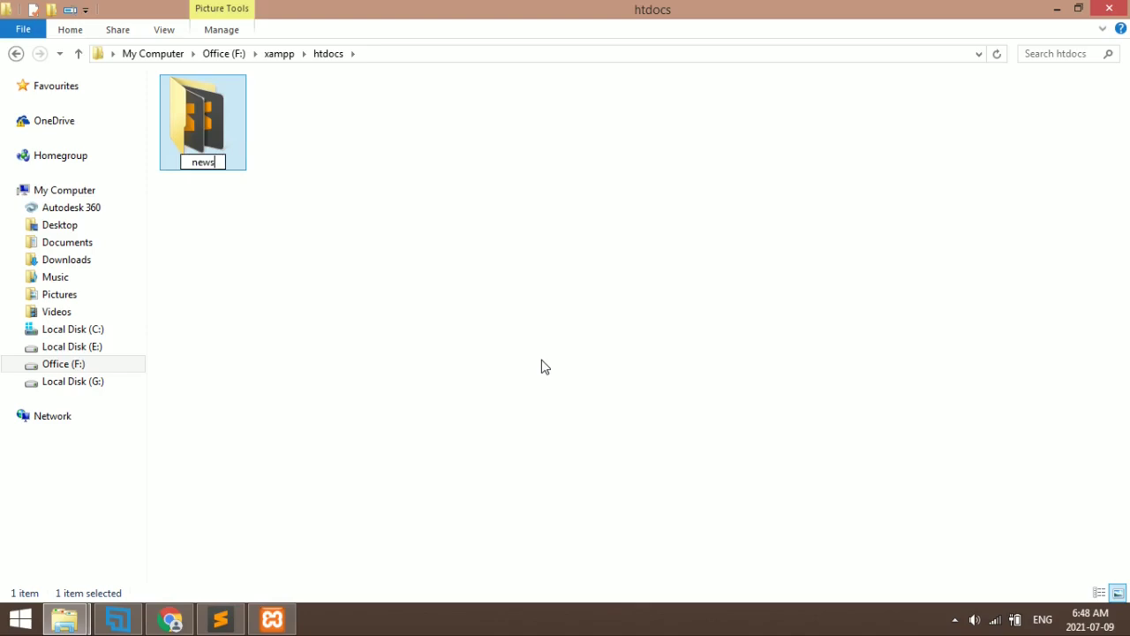
type("_website")
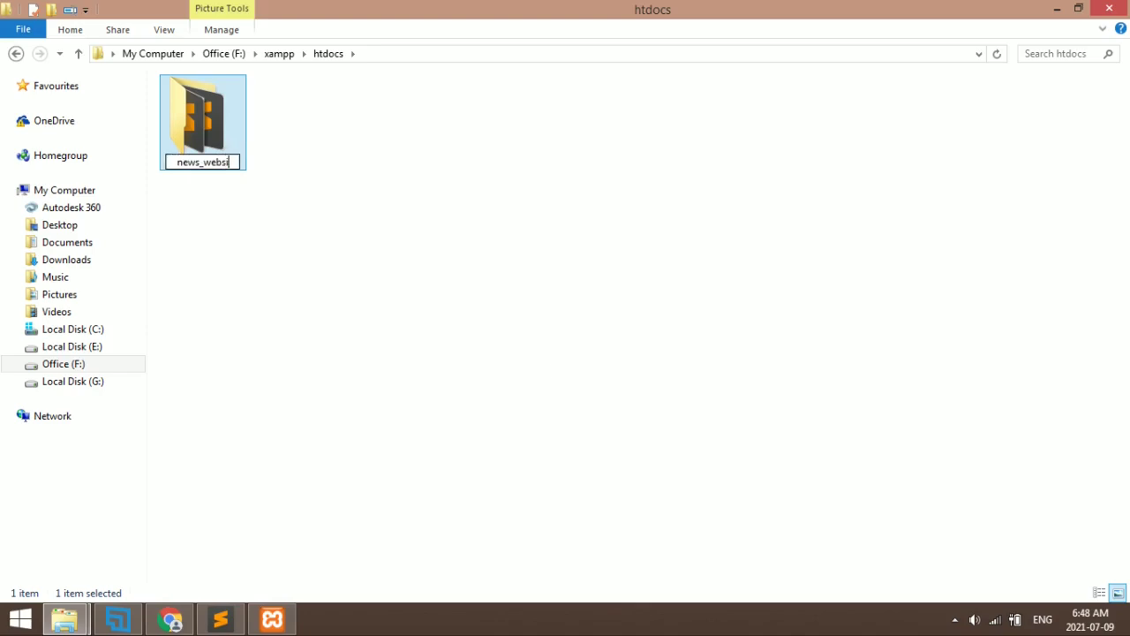
key("Return")
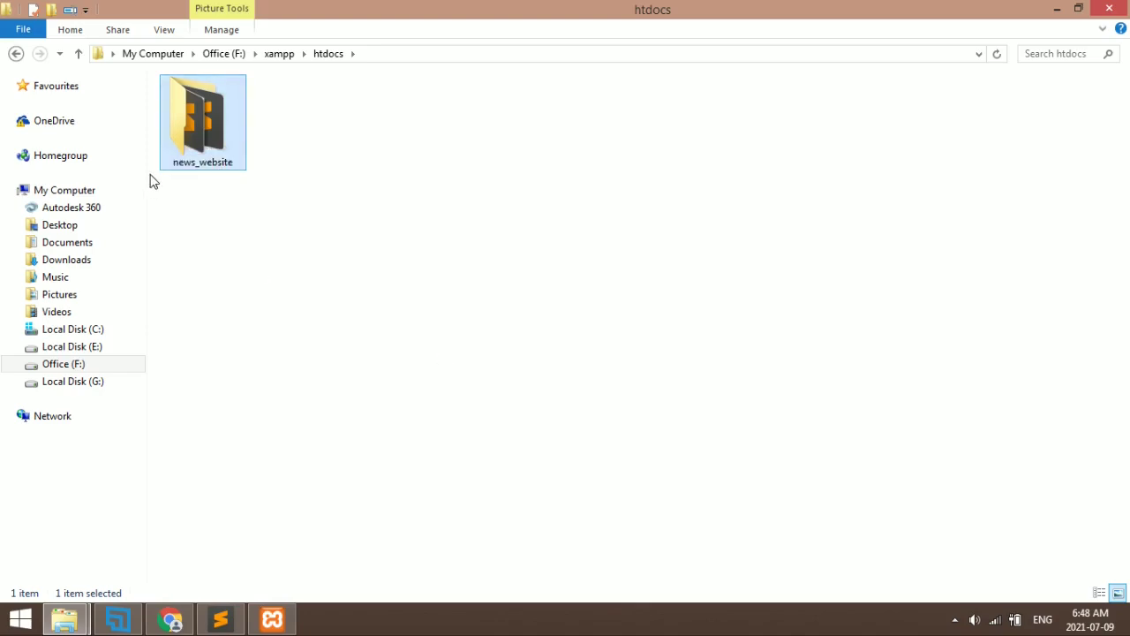
key("F2")
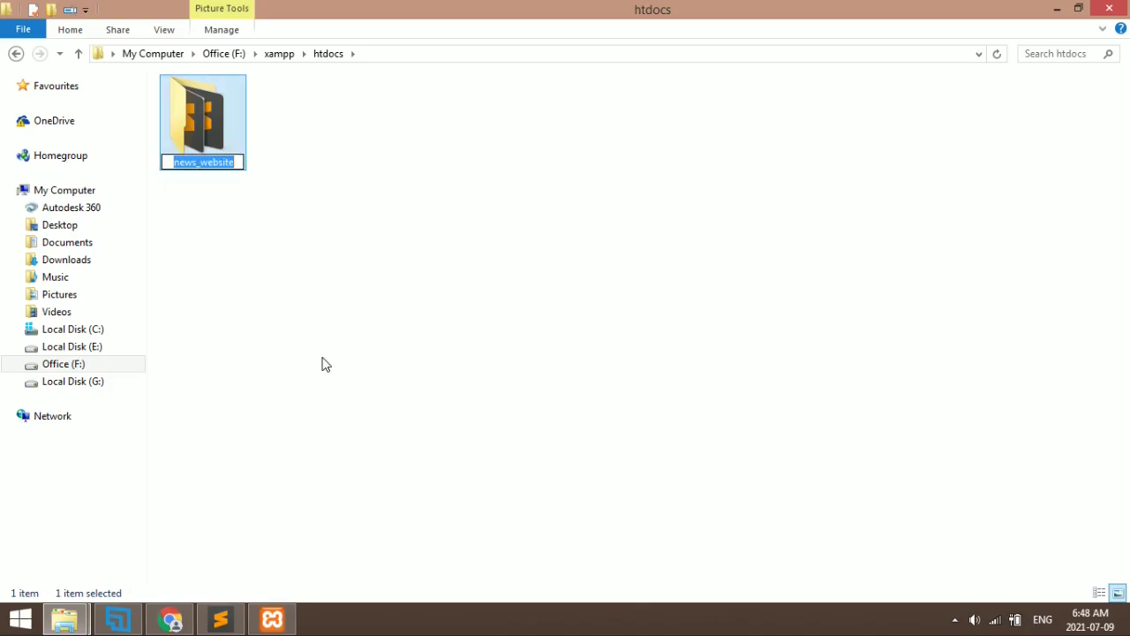
key("alt+Tab")
key("alt+Tab")
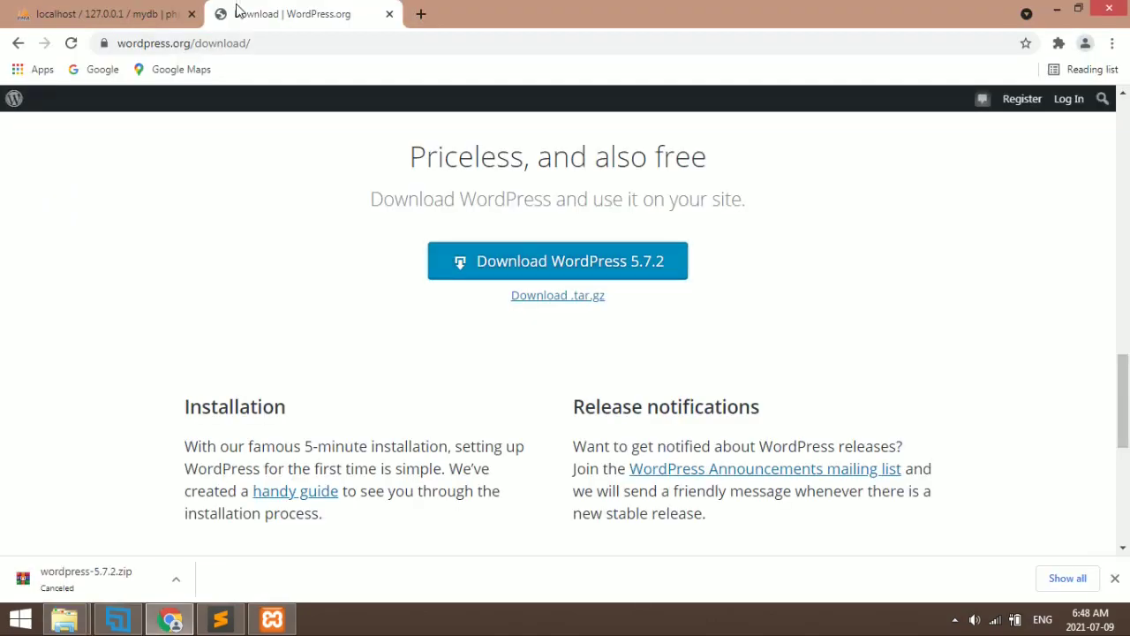
Load localhost/news_website to reach the WordPress setup welcome page
left_click(283, 37)
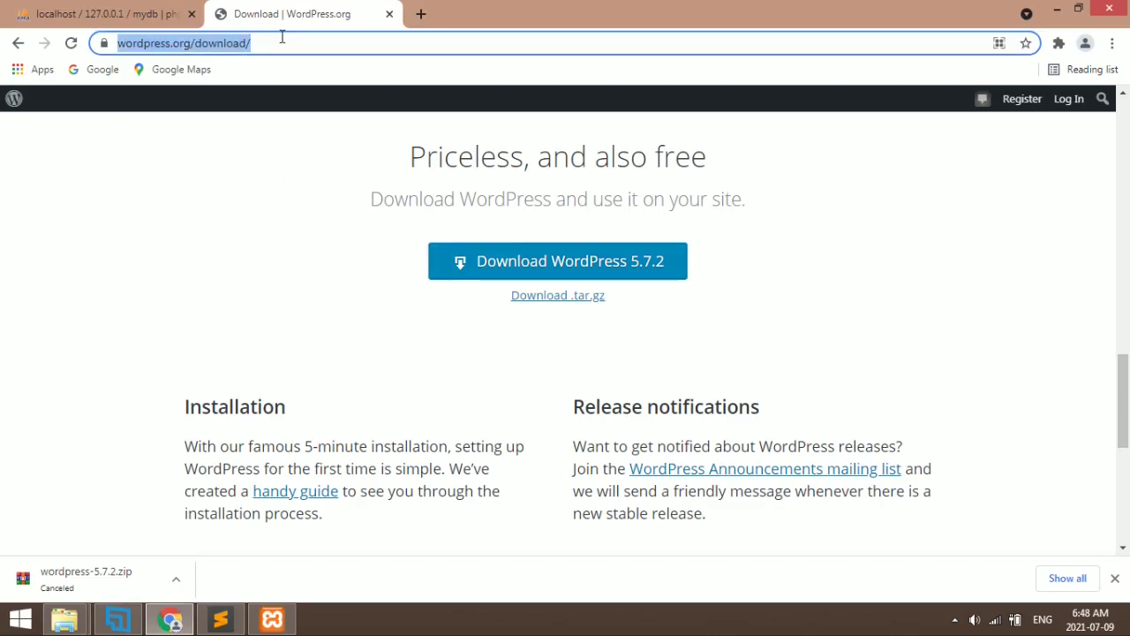
type("localhost/news_website")
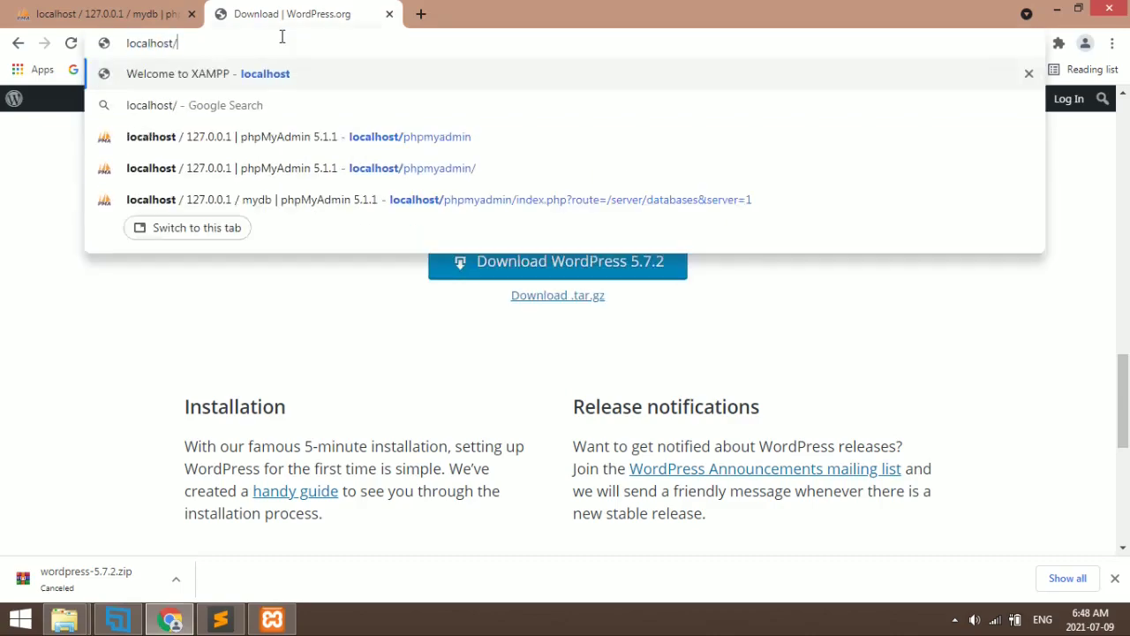
key("Return")
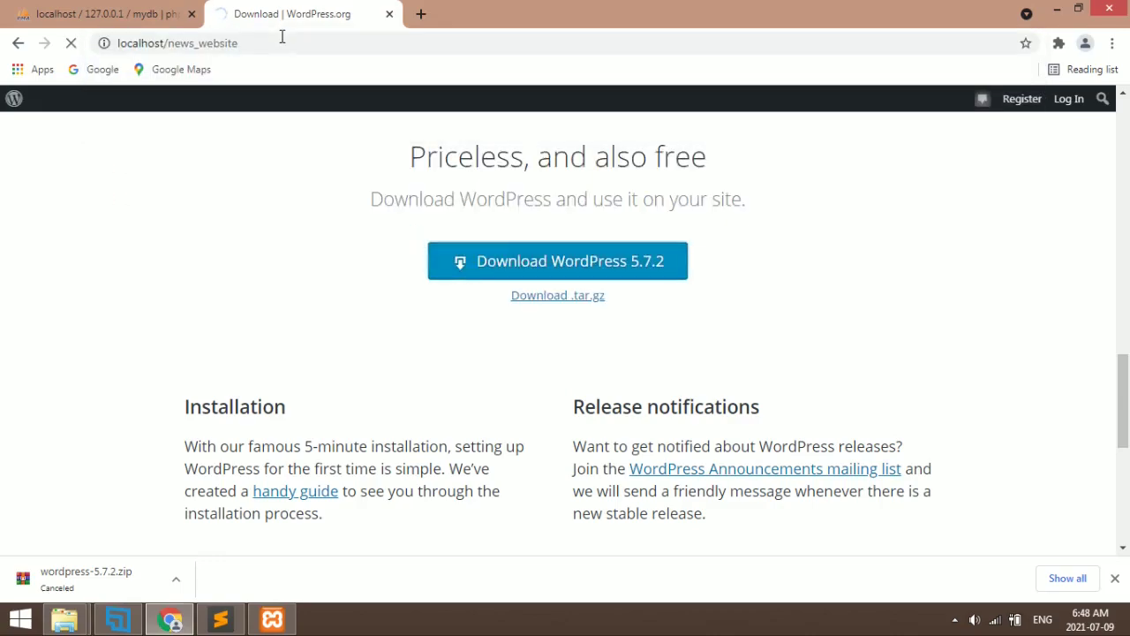
mouse_move(88, 620)
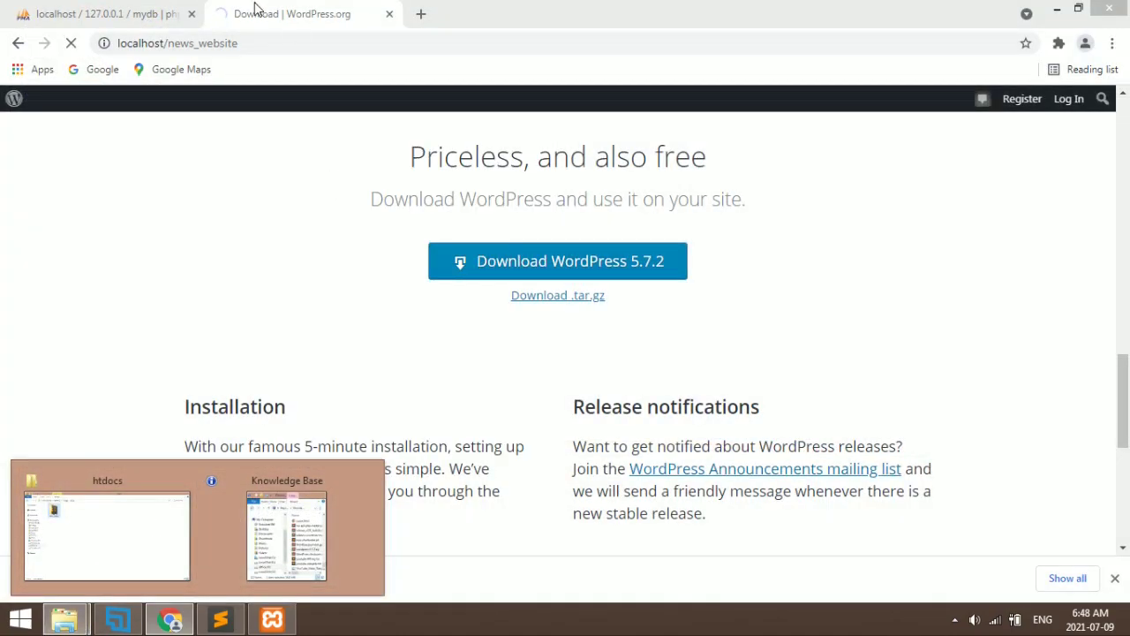
double_click(293, 42)
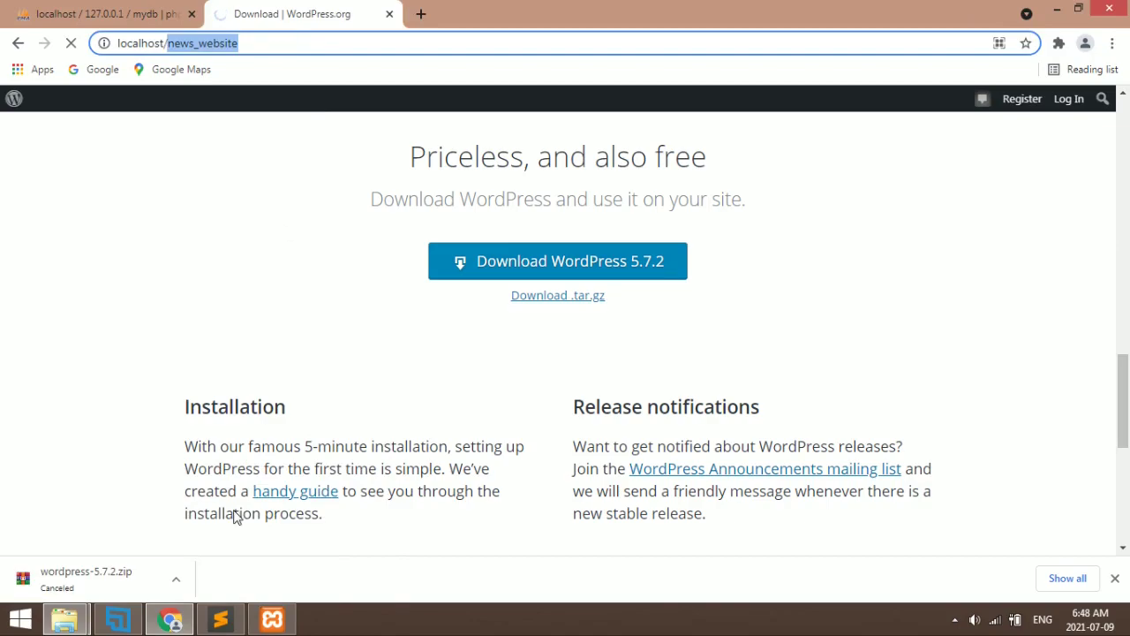
mouse_move(271, 618)
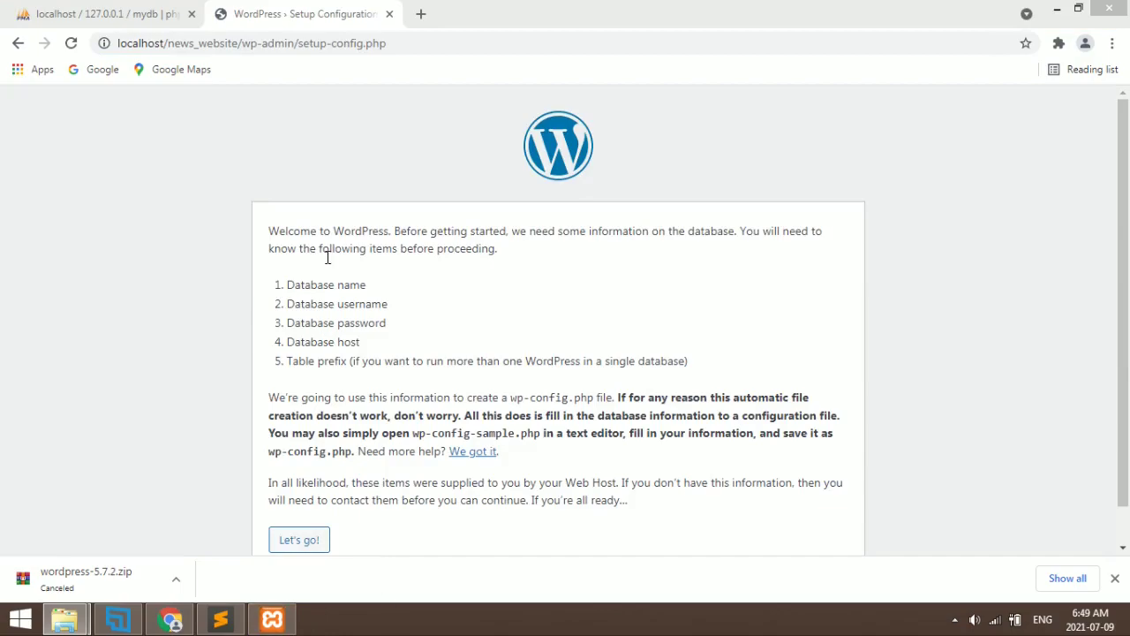
Check the wp-admin/setup-config.php address on the WordPress setup page
mouse_move(63, 618)
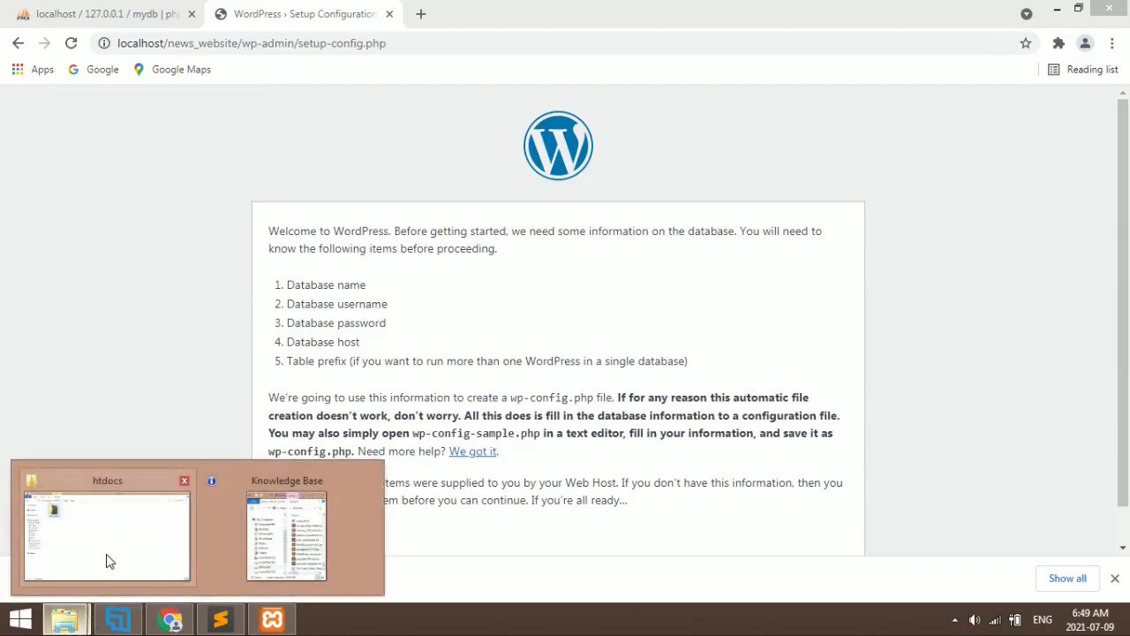
mouse_move(108, 554)
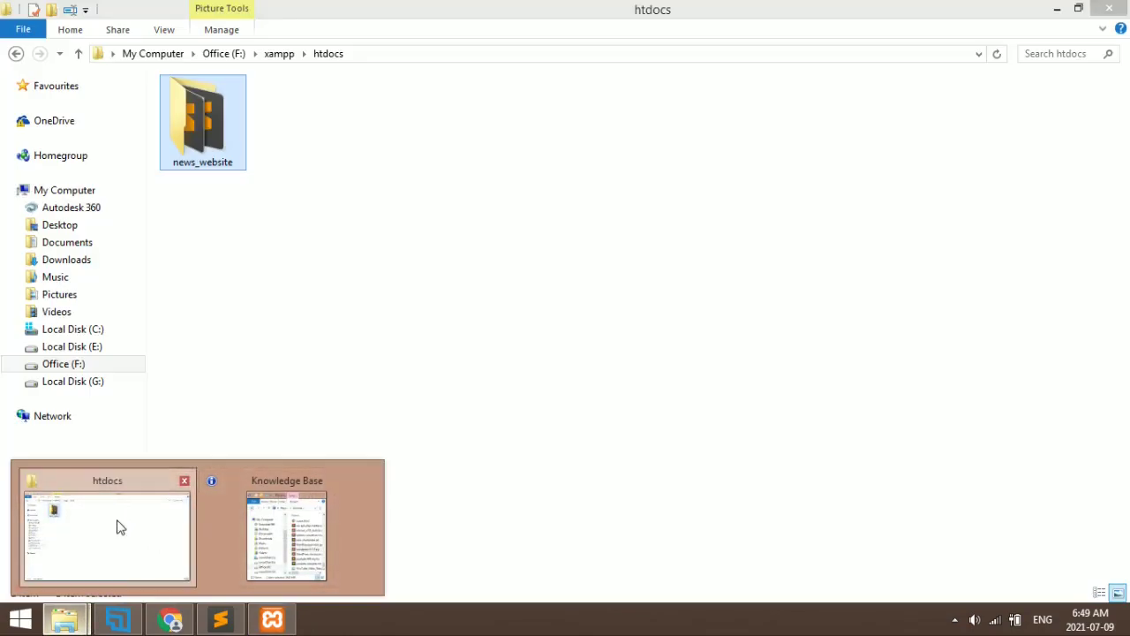
left_click(116, 525)
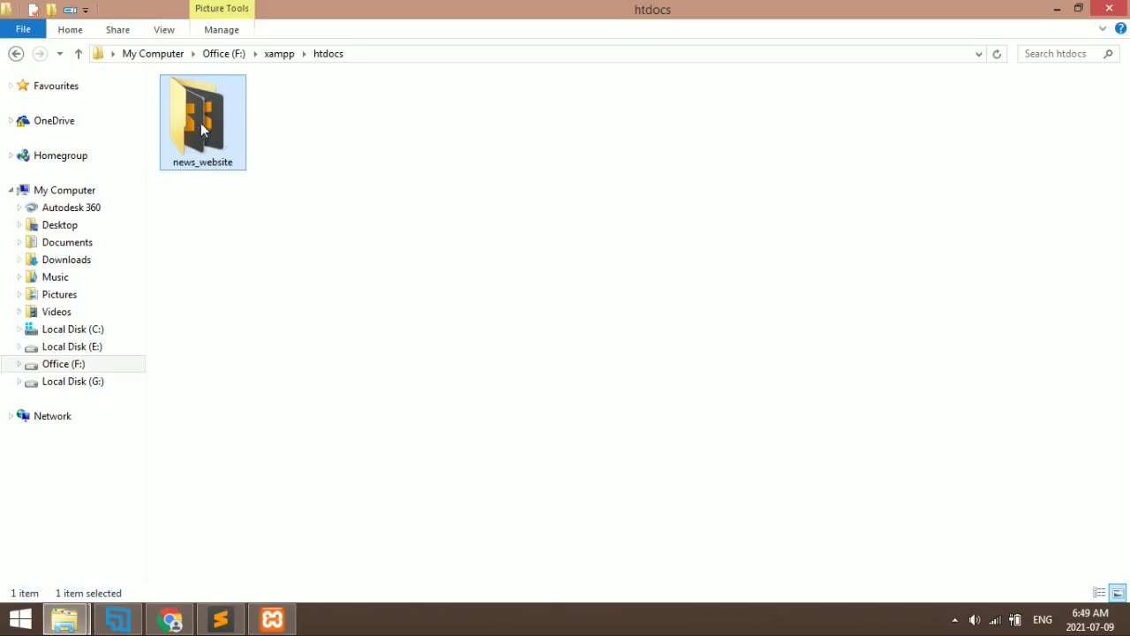
key("alt+Tab")
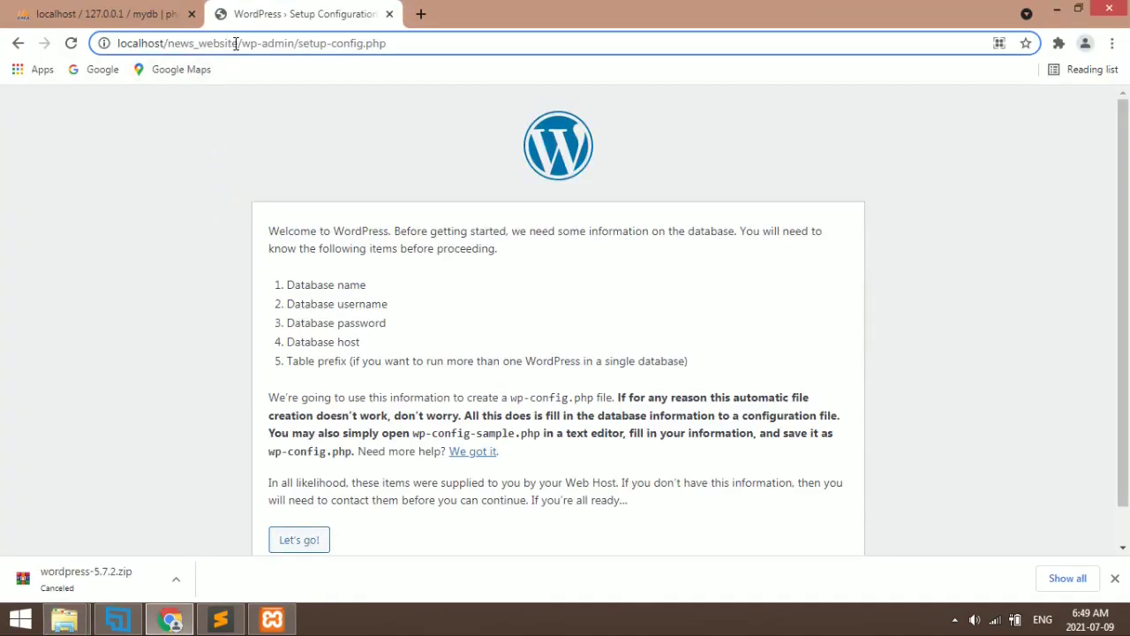
left_click_drag(240, 43, 429, 38)
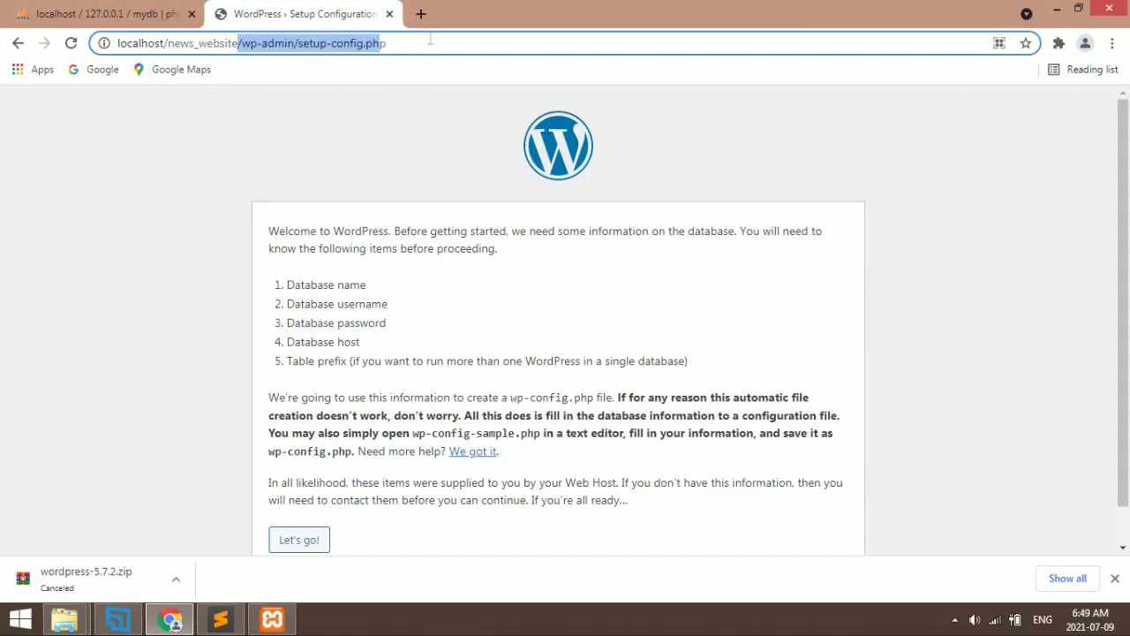
left_click(405, 192)
scroll(416, 366, "down", 1)
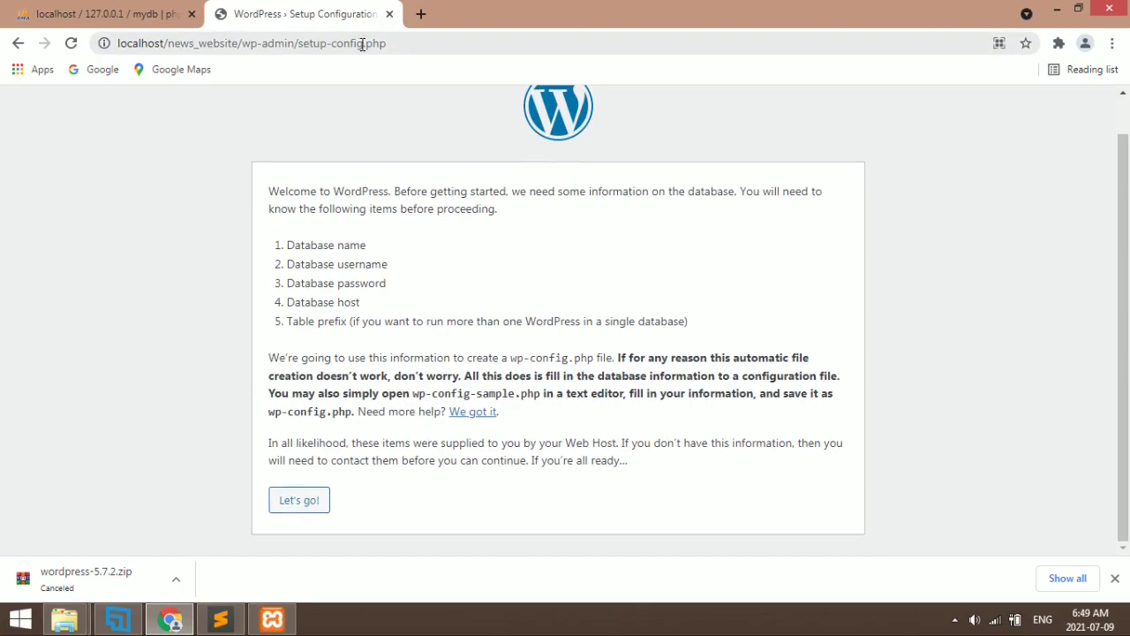
Open the news_website folder and cut all 19 WordPress files and folders
key("alt+Tab")
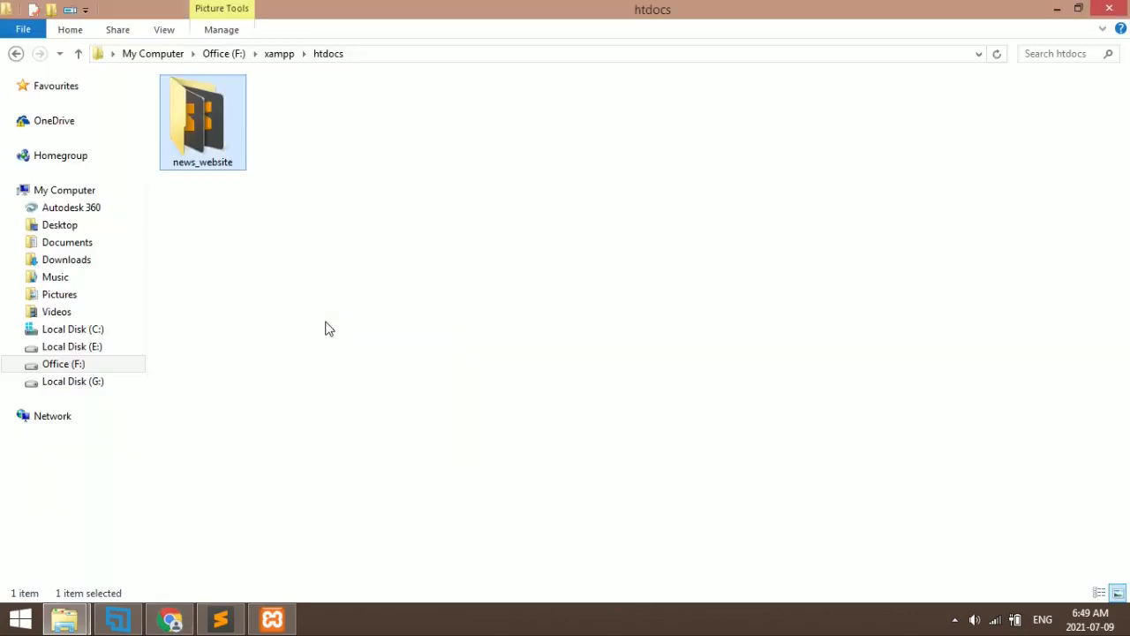
double_click(208, 126)
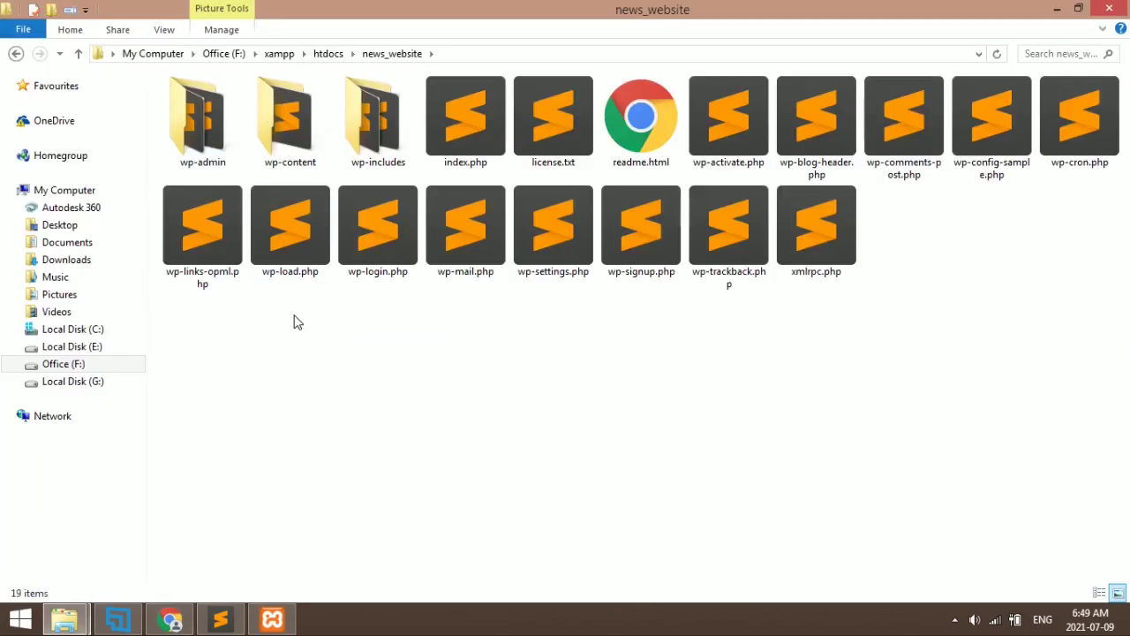
key("ctrl+a")
key("ctrl+x")
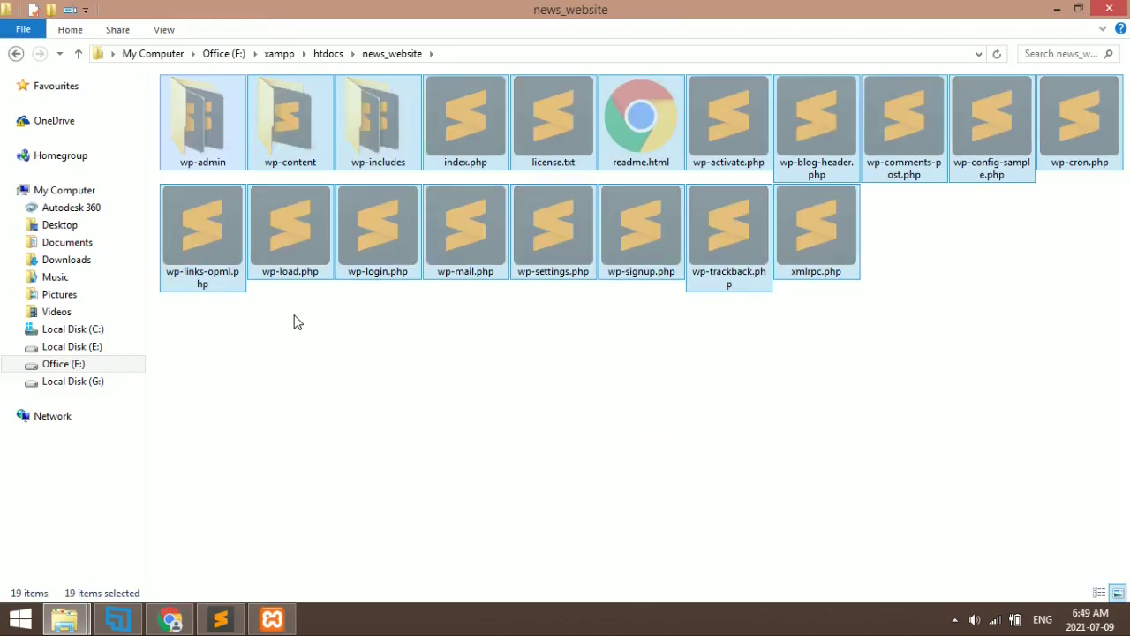
Paste the 19 WordPress items into htdocs and delete the empty news_website folder
key("alt+Up")
key("ctrl+v")
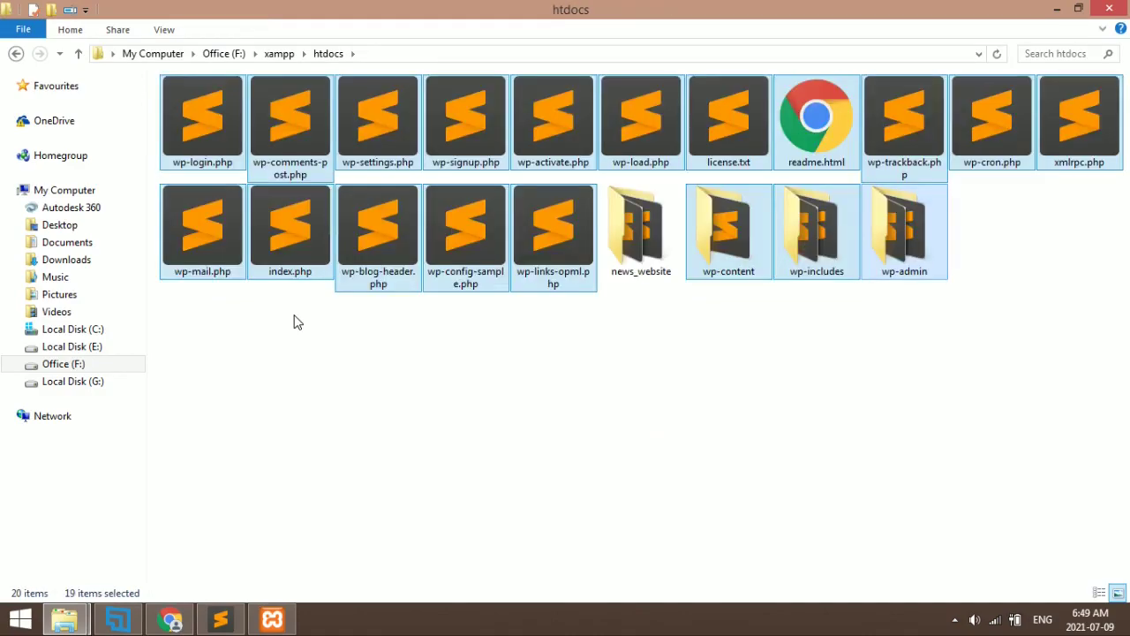
left_click(638, 378)
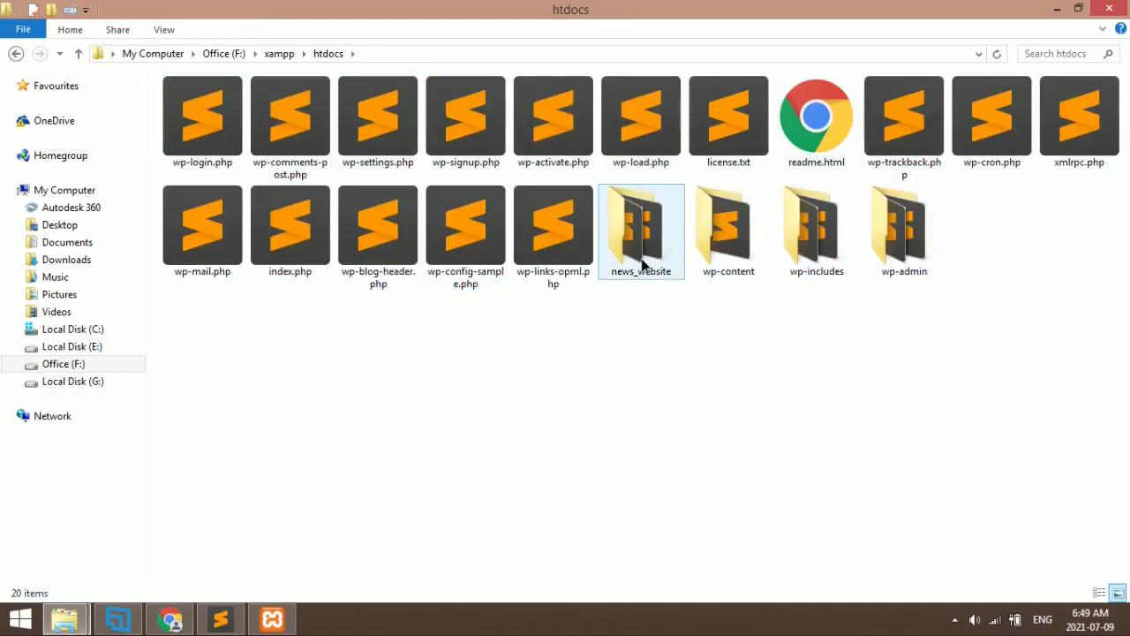
left_click(643, 263)
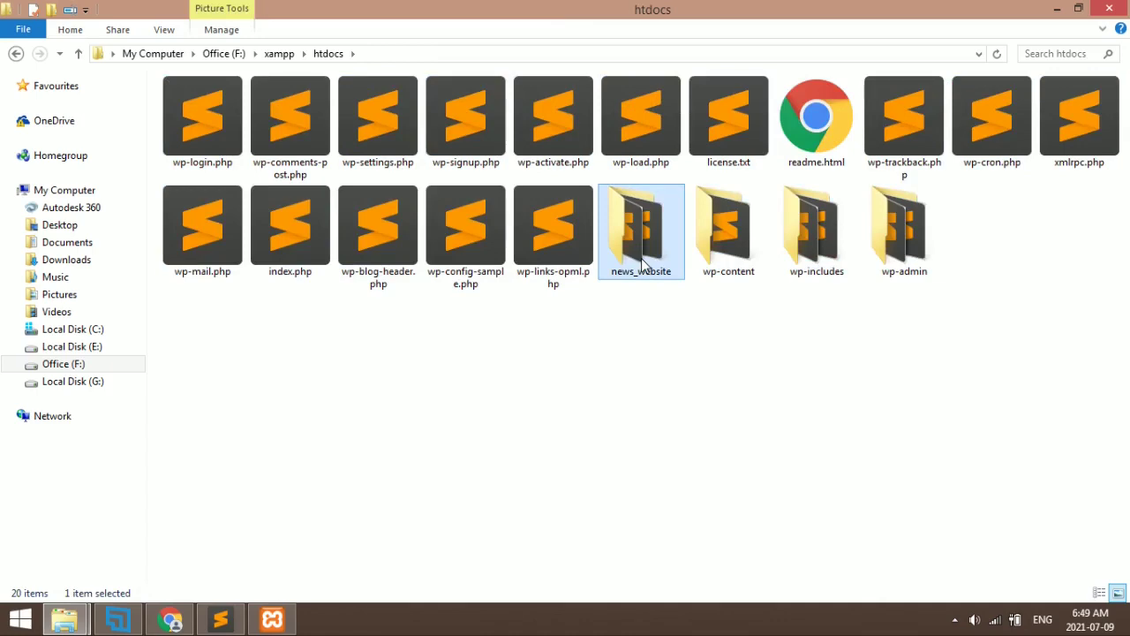
key("Delete")
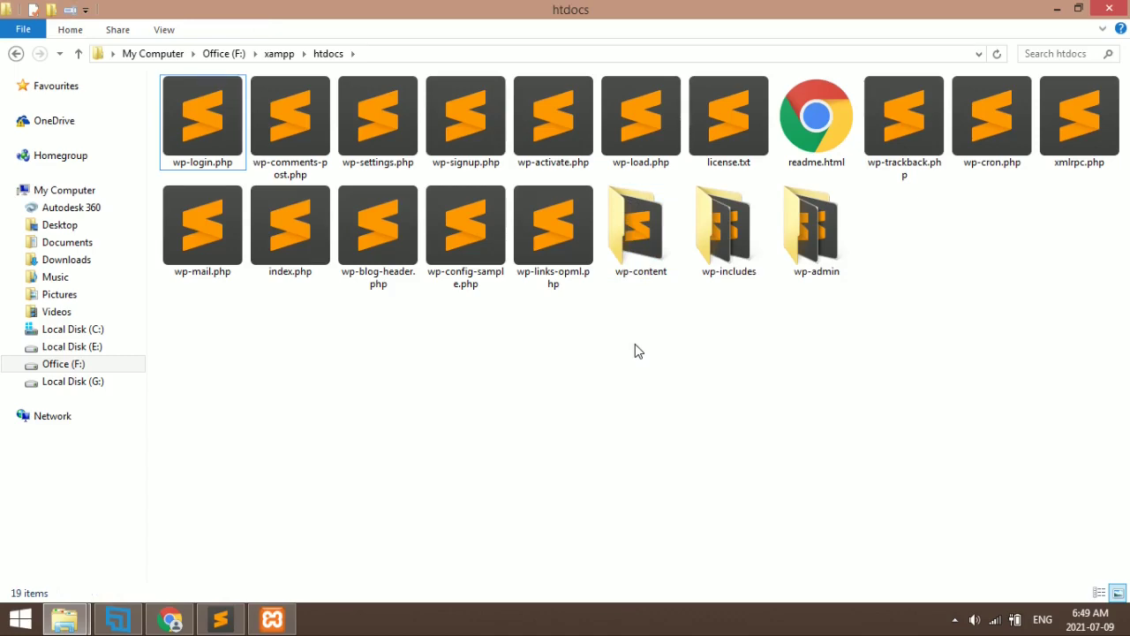
left_click(325, 58)
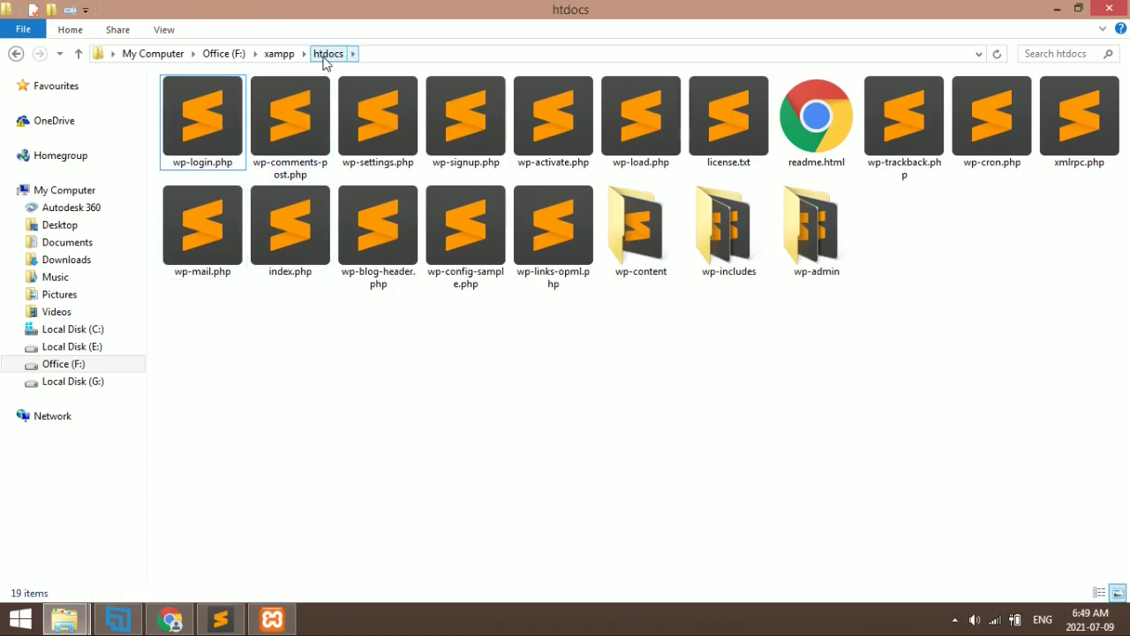
Reload the setup page at localhost/wp-admin/setup-config.php without news_website
left_click(170, 618)
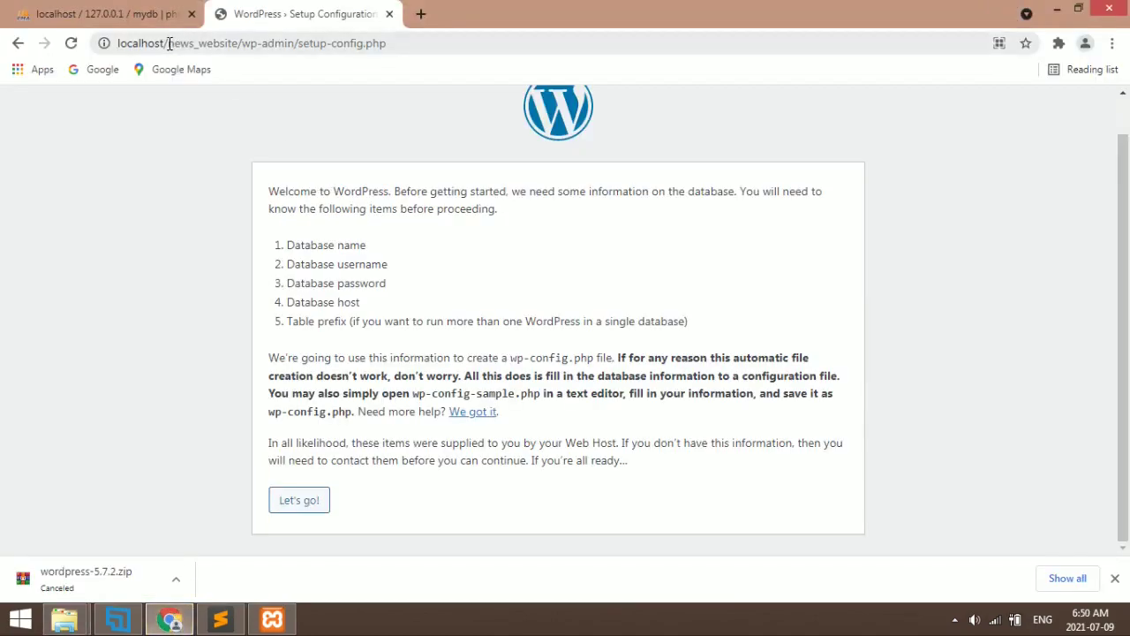
left_click_drag(169, 43, 234, 43)
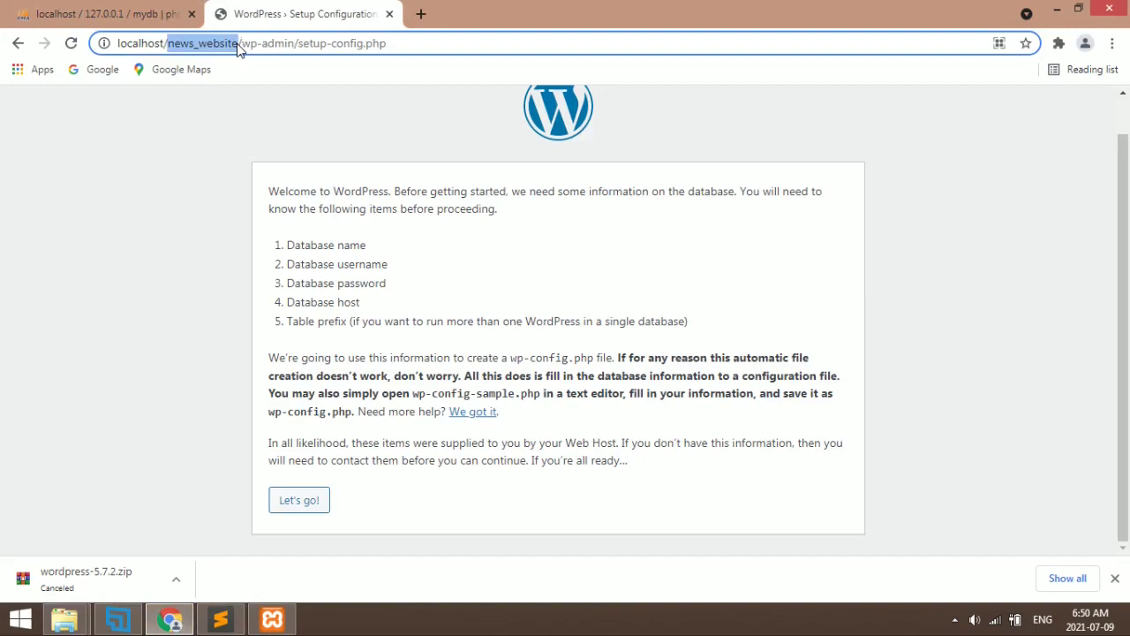
key("BackSpace")
key("Delete")
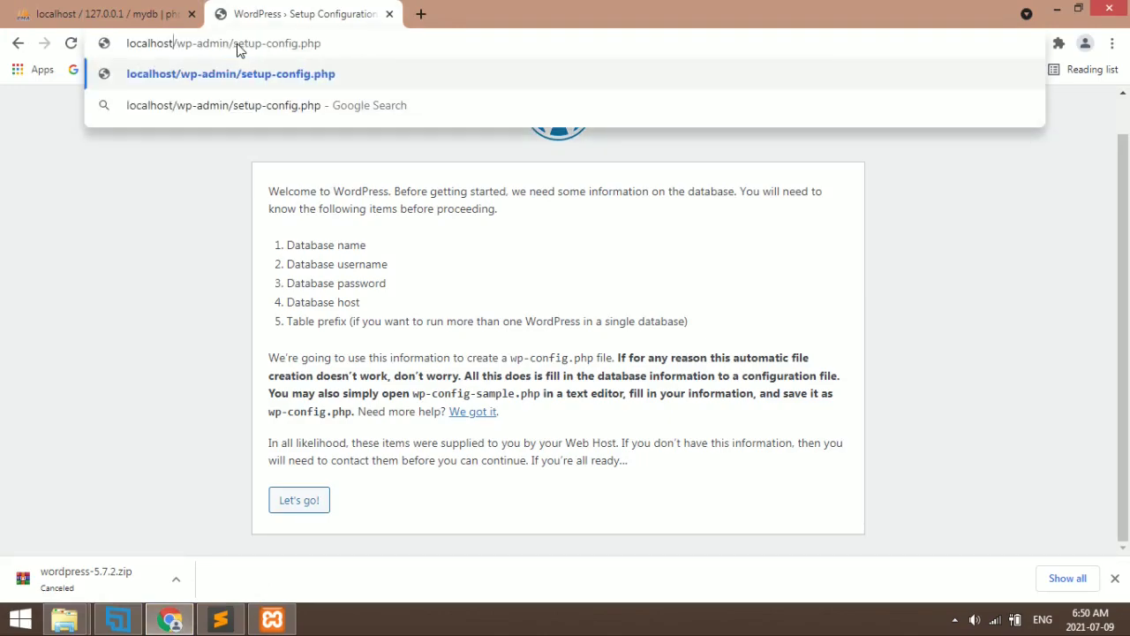
key("Return")
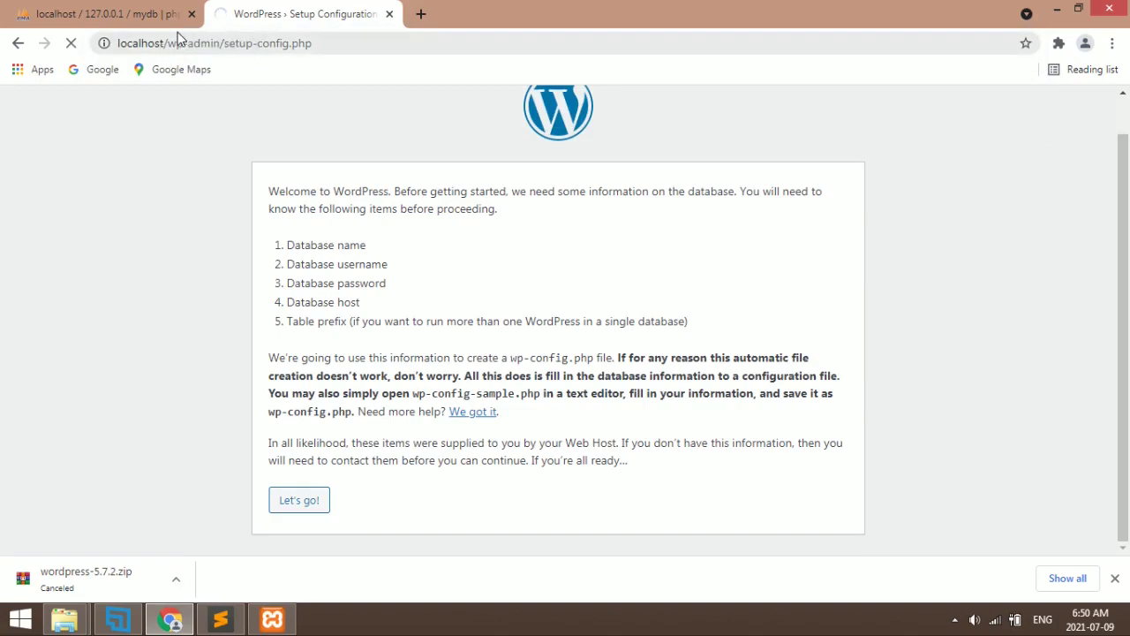
Start the database connection form with Let's go!, then return to phpMyAdmin's mydb page
left_click(167, 42)
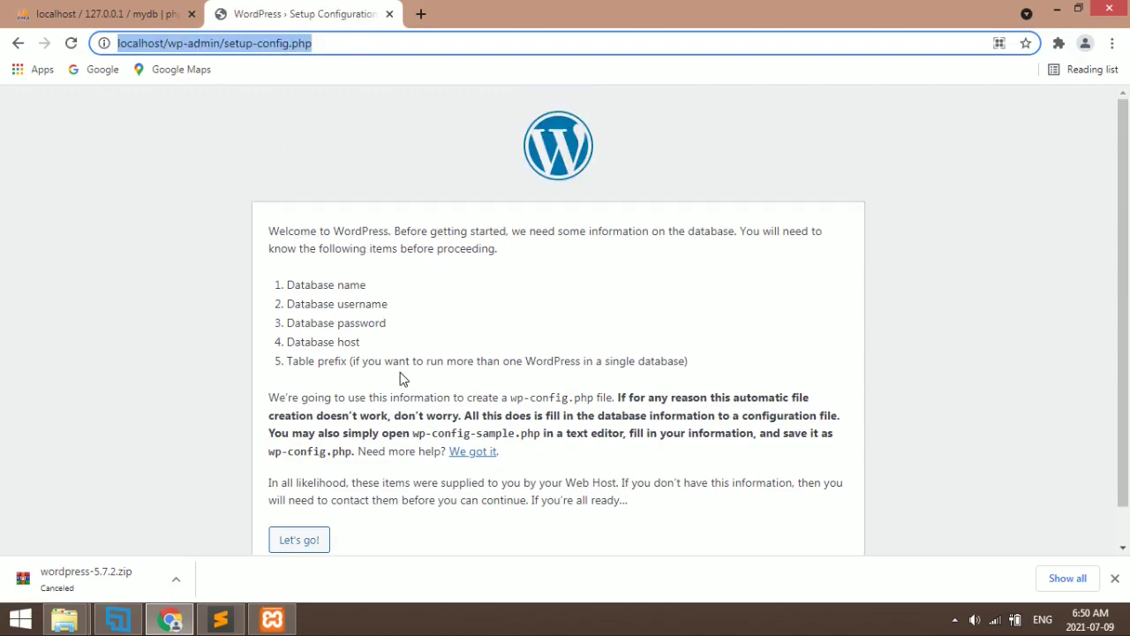
left_click(399, 380)
scroll(393, 384, "down", 1)
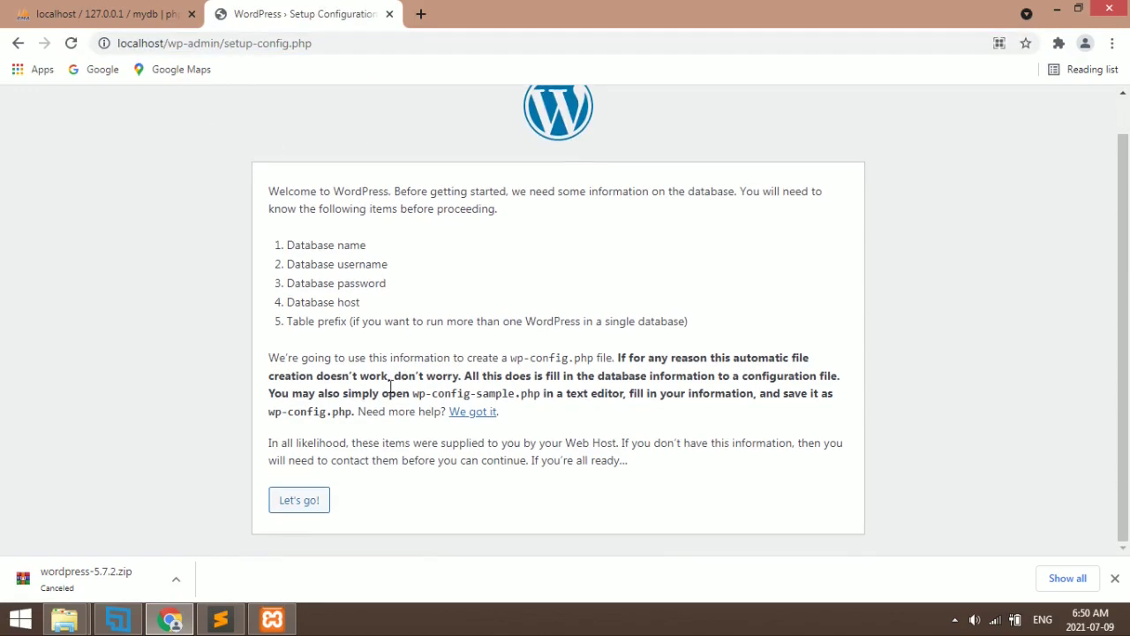
left_click(302, 505)
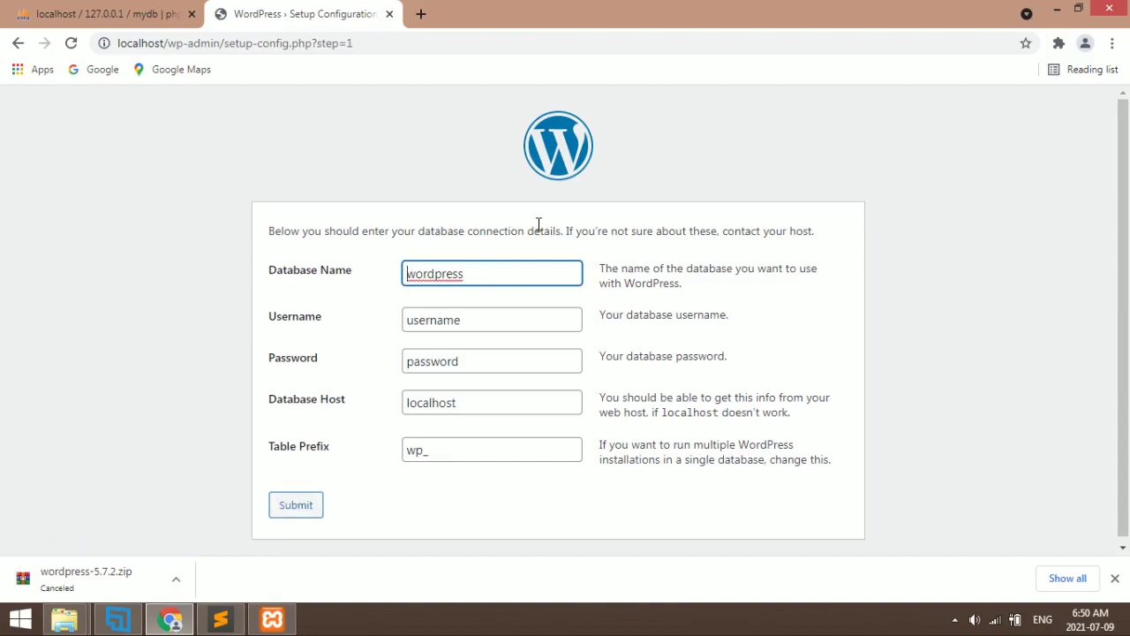
double_click(424, 274)
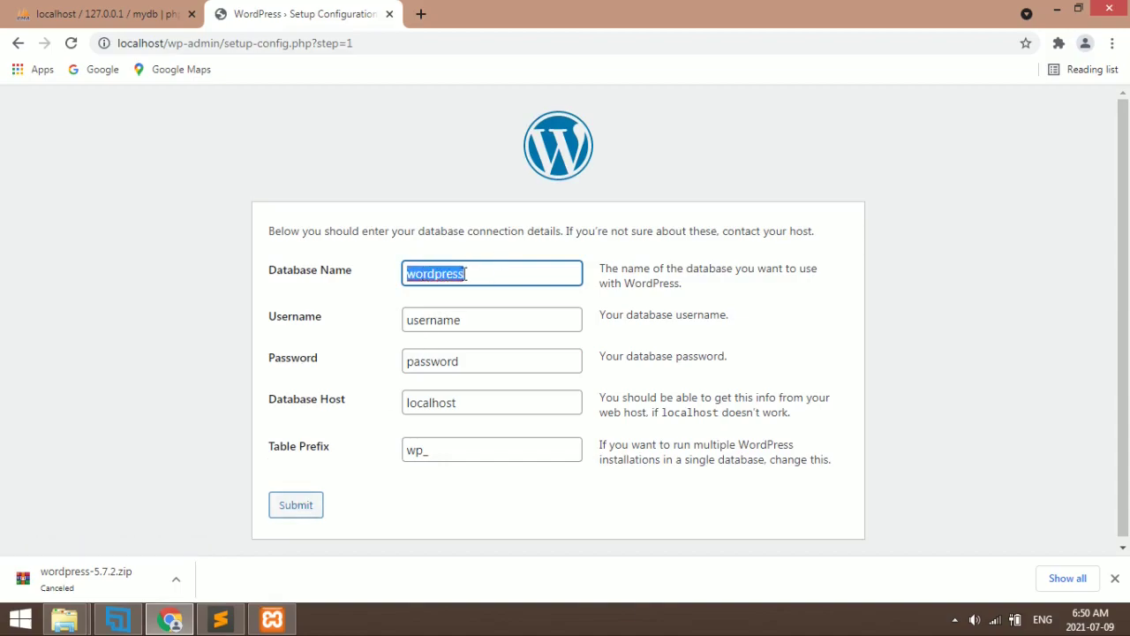
left_click(119, 10)
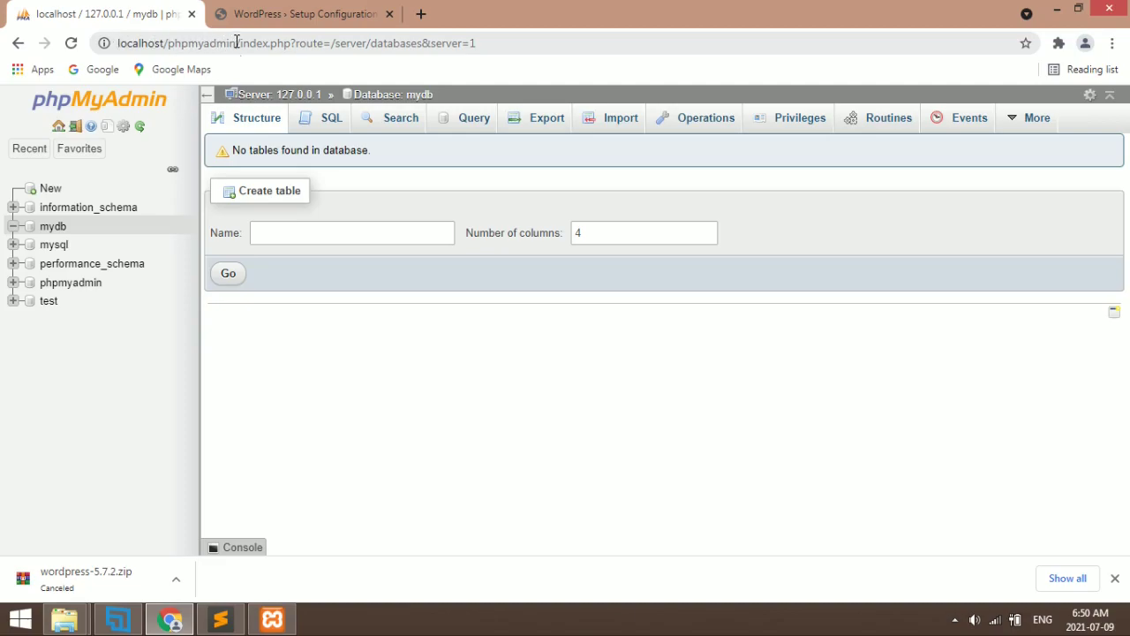
Create an empty phpMyAdmin database named wordpress, then go back to the WordPress setup tab
left_click(272, 618)
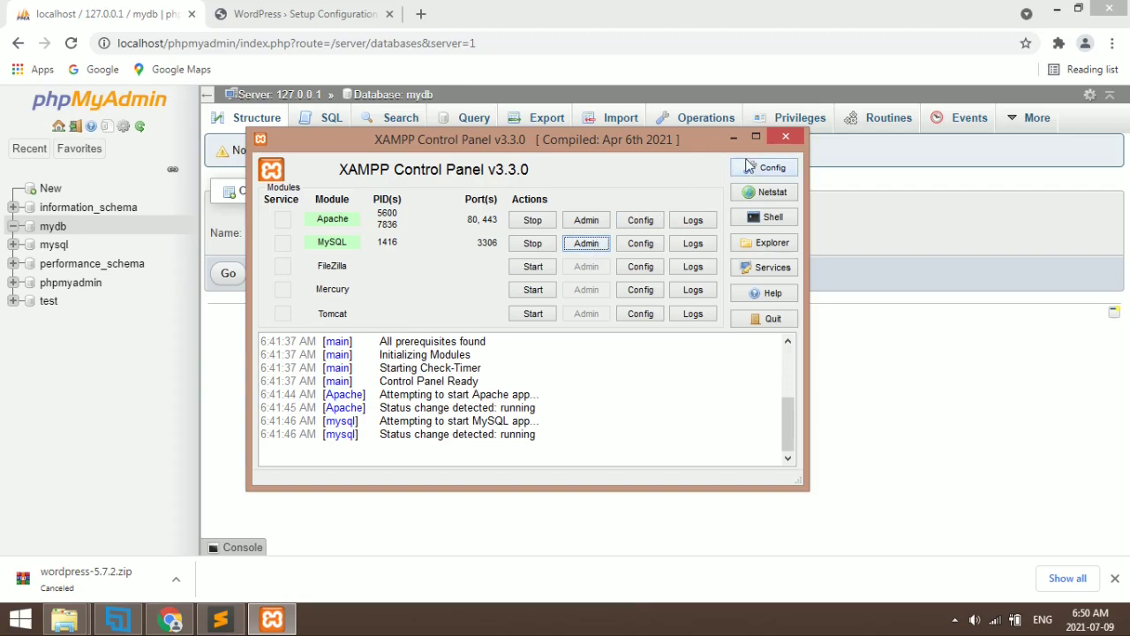
left_click(777, 138)
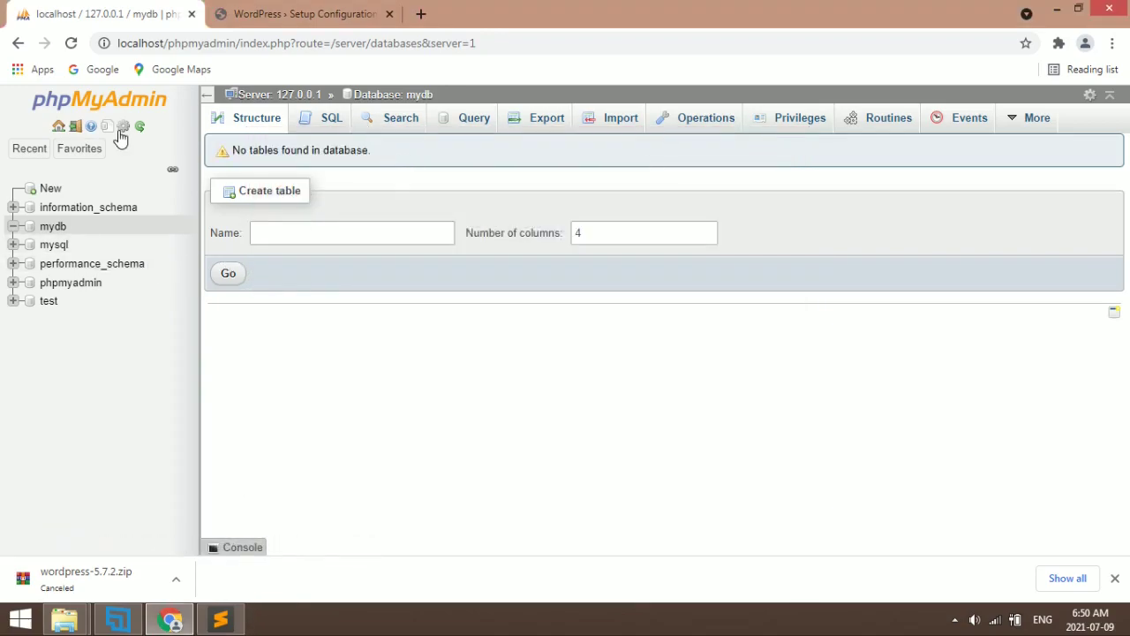
left_click(50, 191)
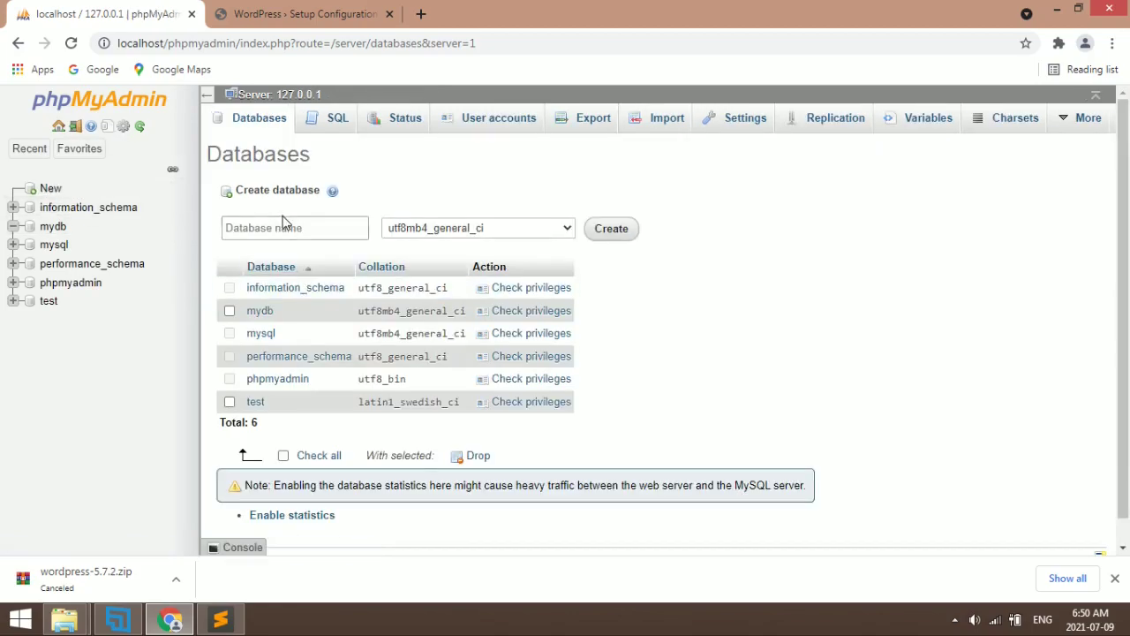
left_click(285, 228)
left_click(284, 228)
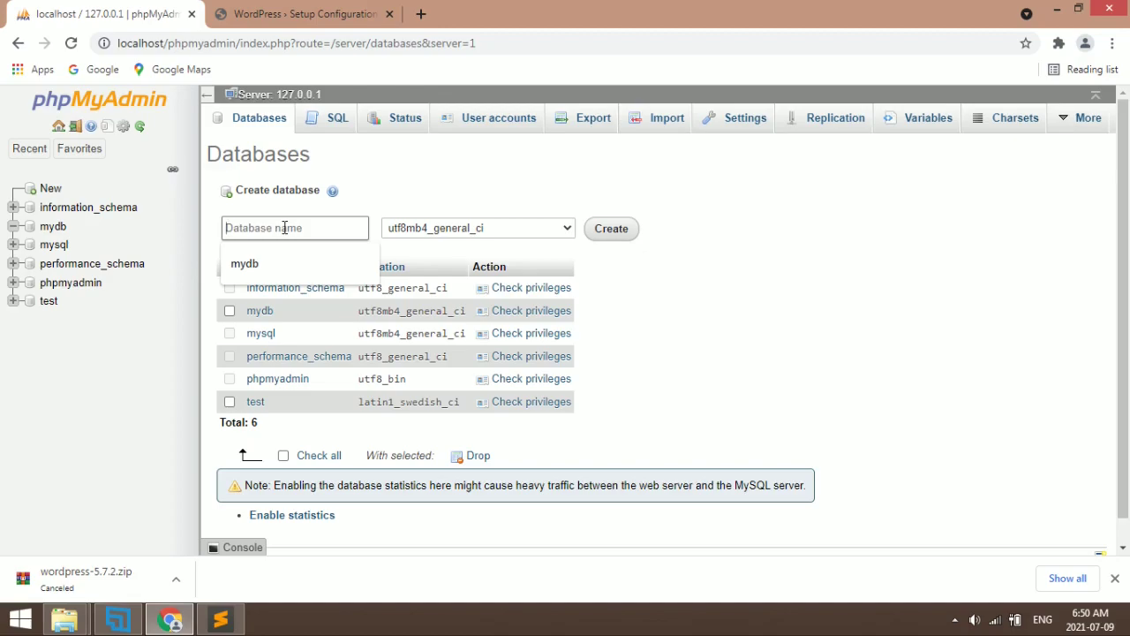
type("wordpress")
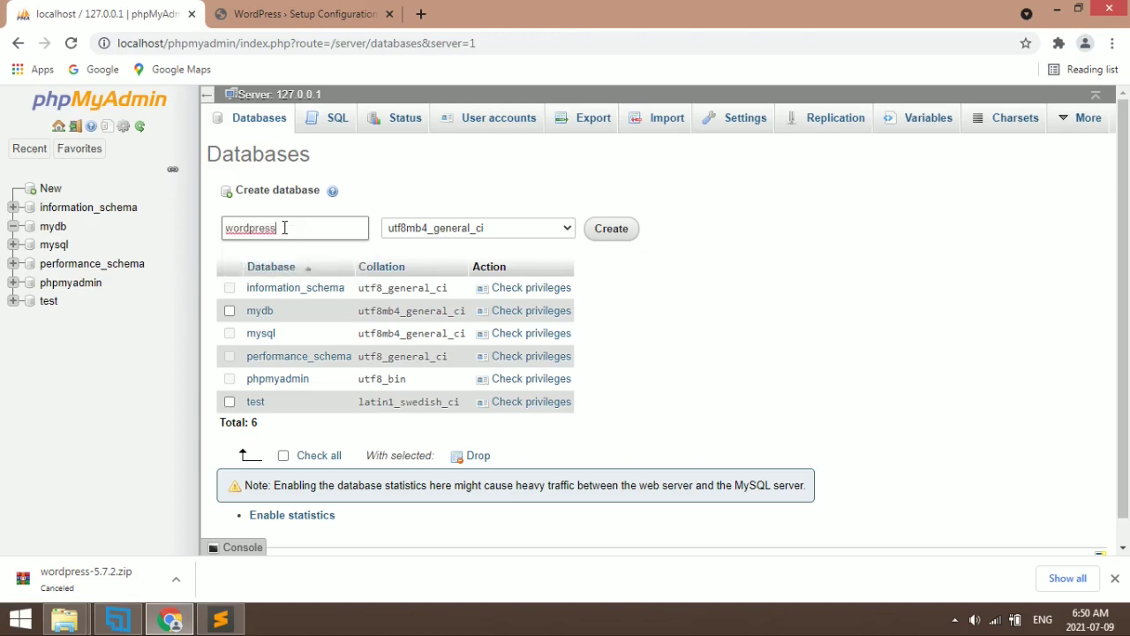
left_click(608, 228)
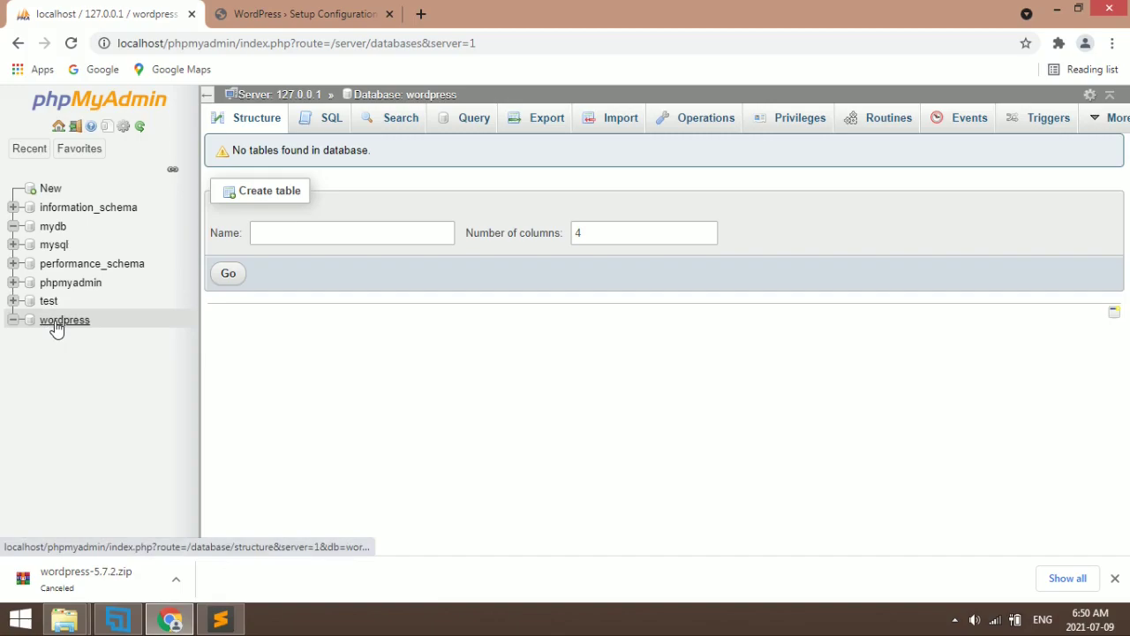
left_click(306, 9)
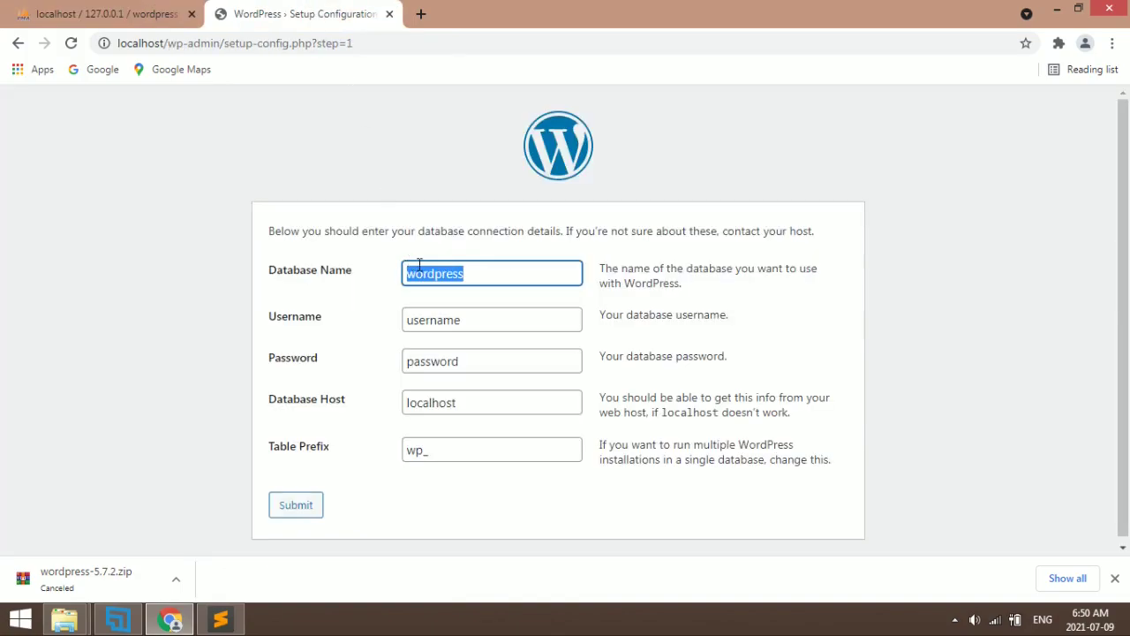
After checking the mydb database in phpMyAdmin, set the database username to root
left_click(141, 13)
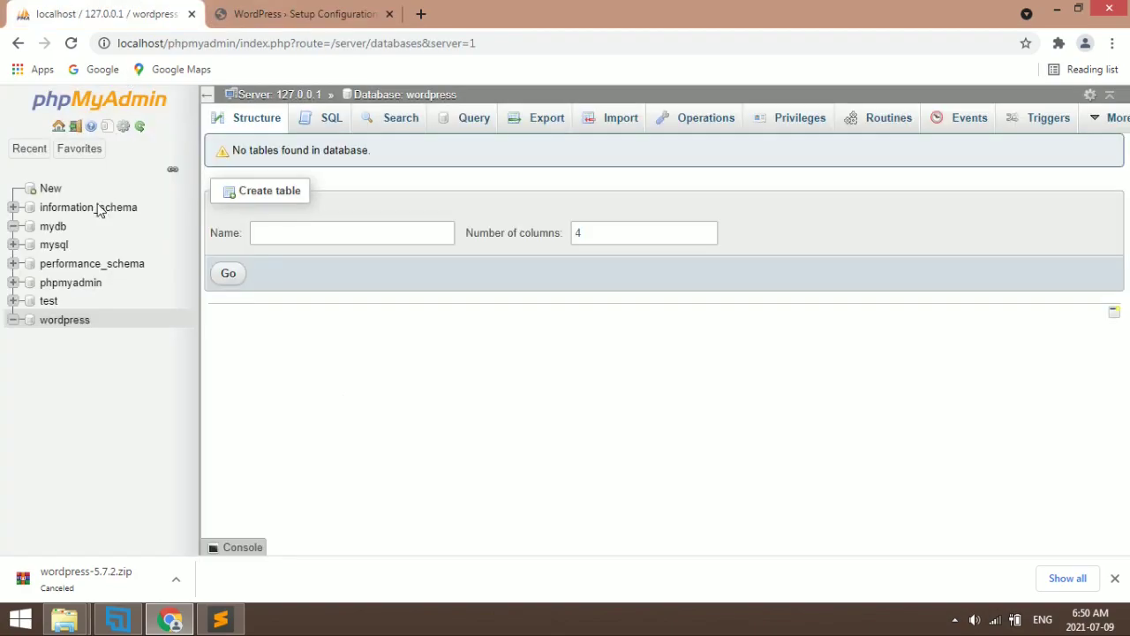
left_click(51, 228)
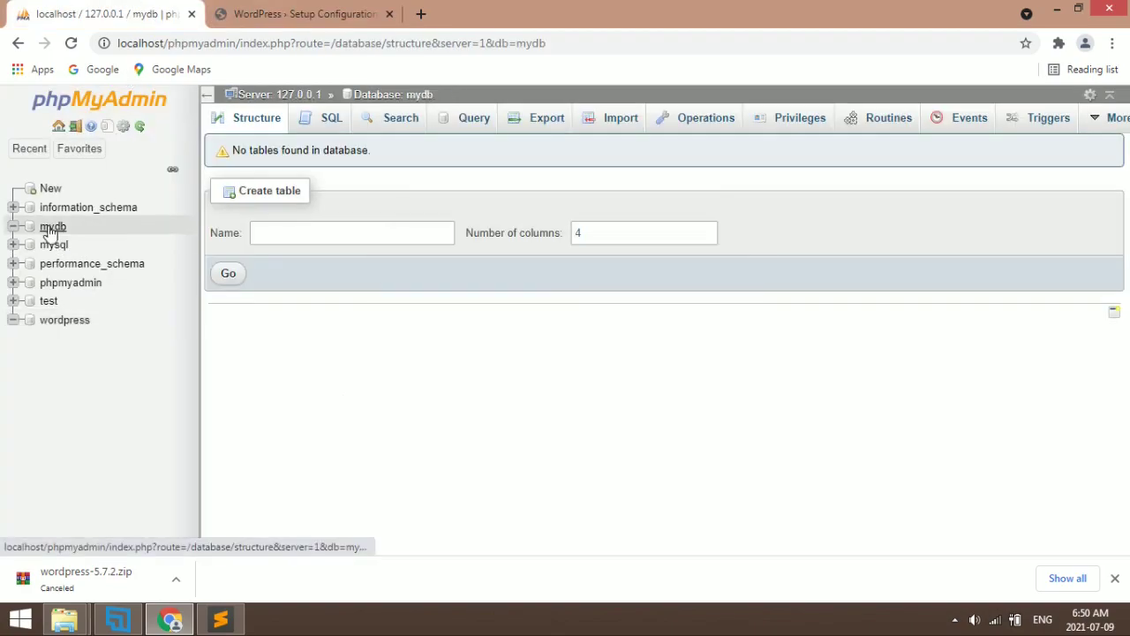
left_click(304, 13)
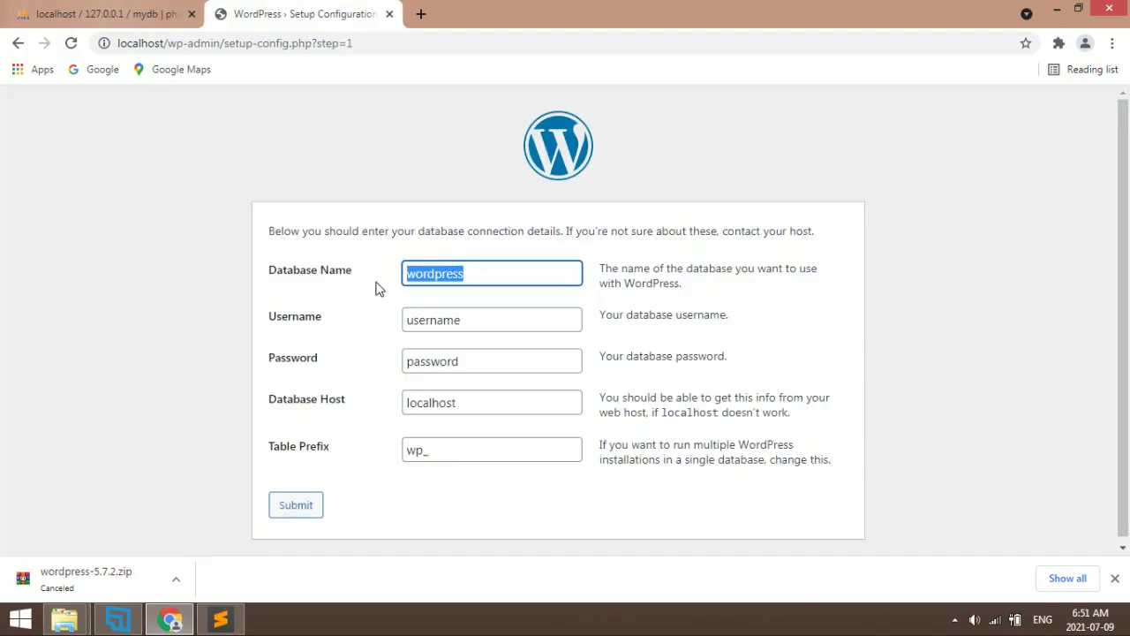
double_click(464, 310)
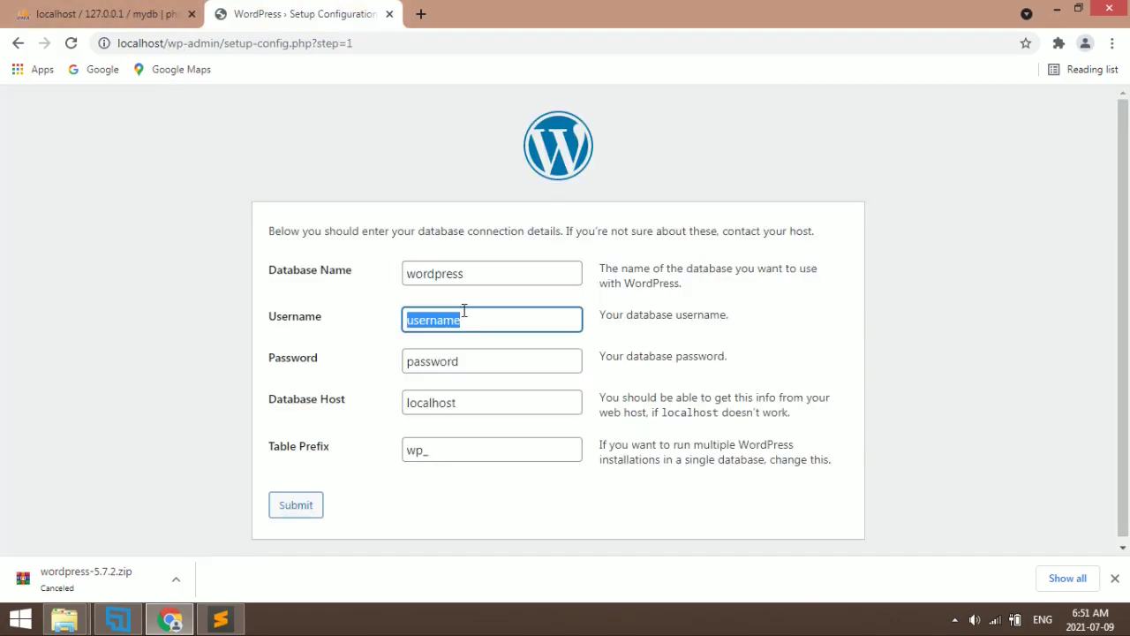
type("root")
Clear the database password, keep localhost as the host, and submit the connection details
key("ctrl+1")
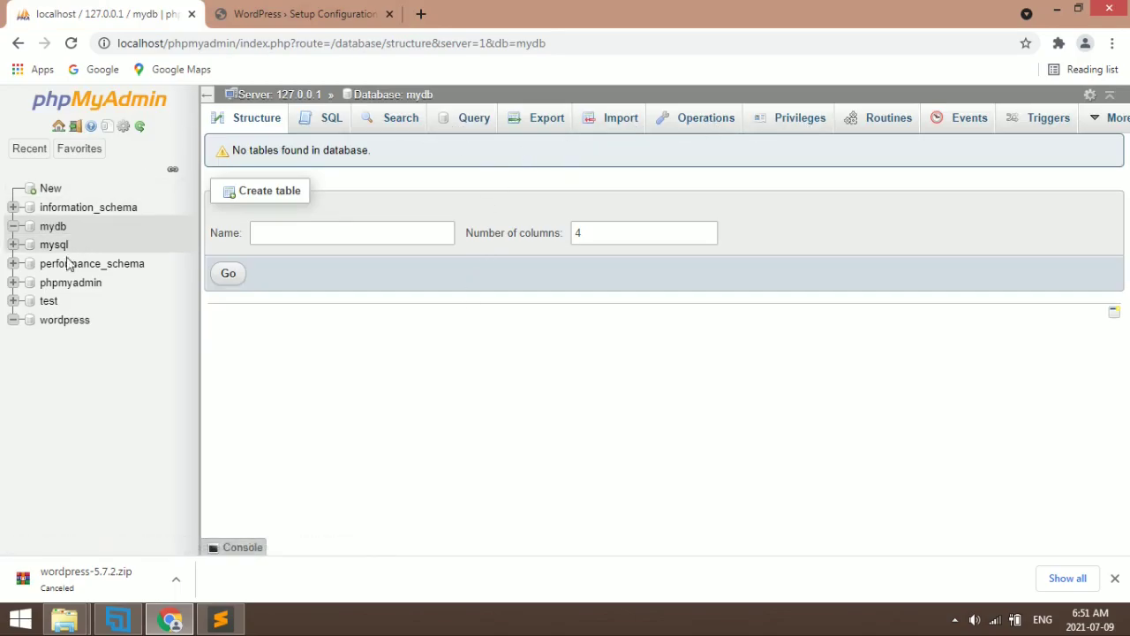
left_click(341, 13)
left_click(468, 363)
double_click(472, 369)
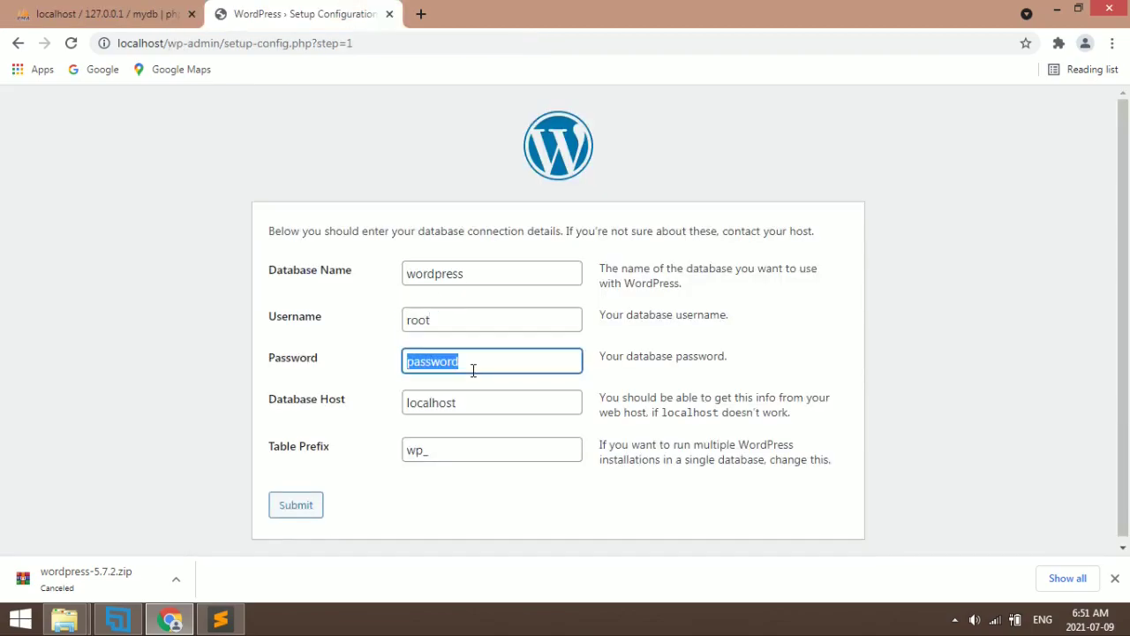
key("BackSpace")
left_click(460, 404)
double_click(460, 404)
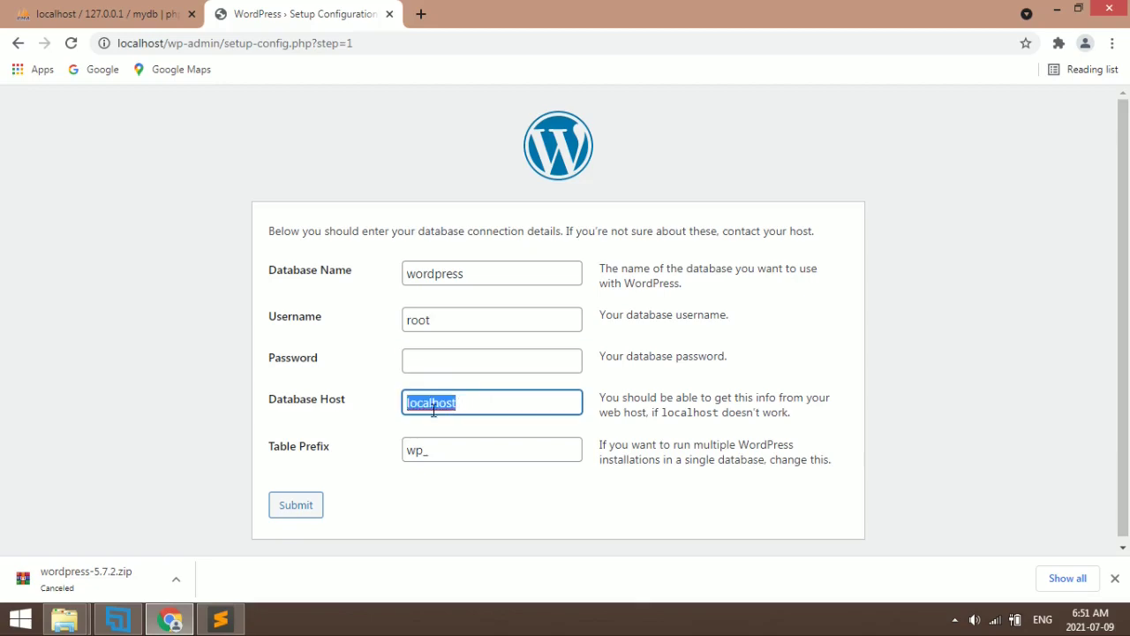
left_click(338, 415)
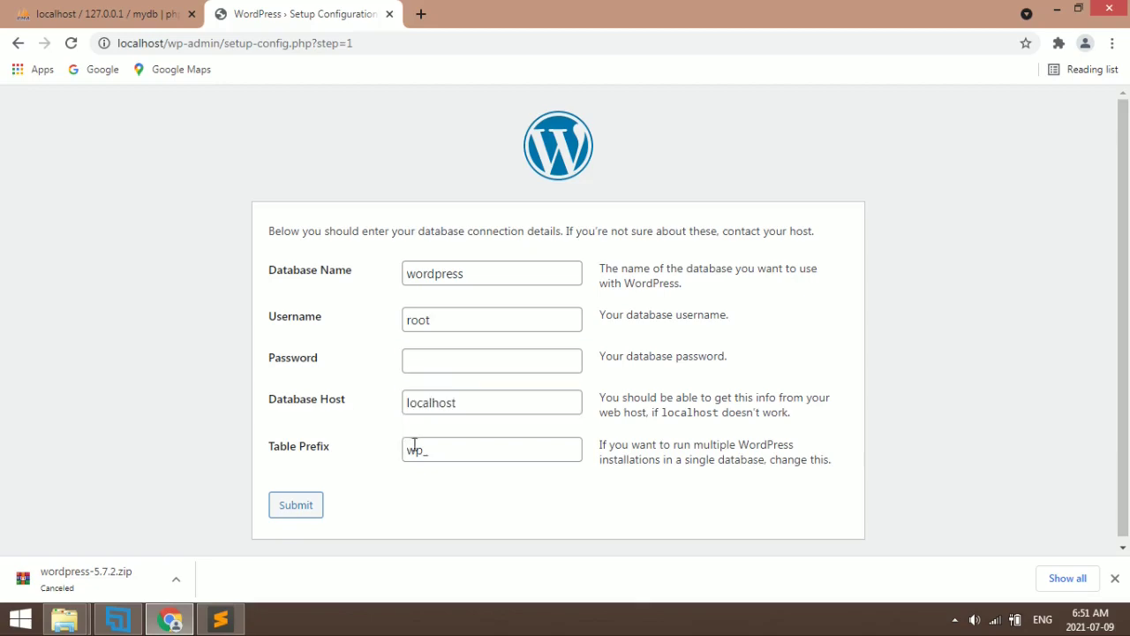
left_click(298, 505)
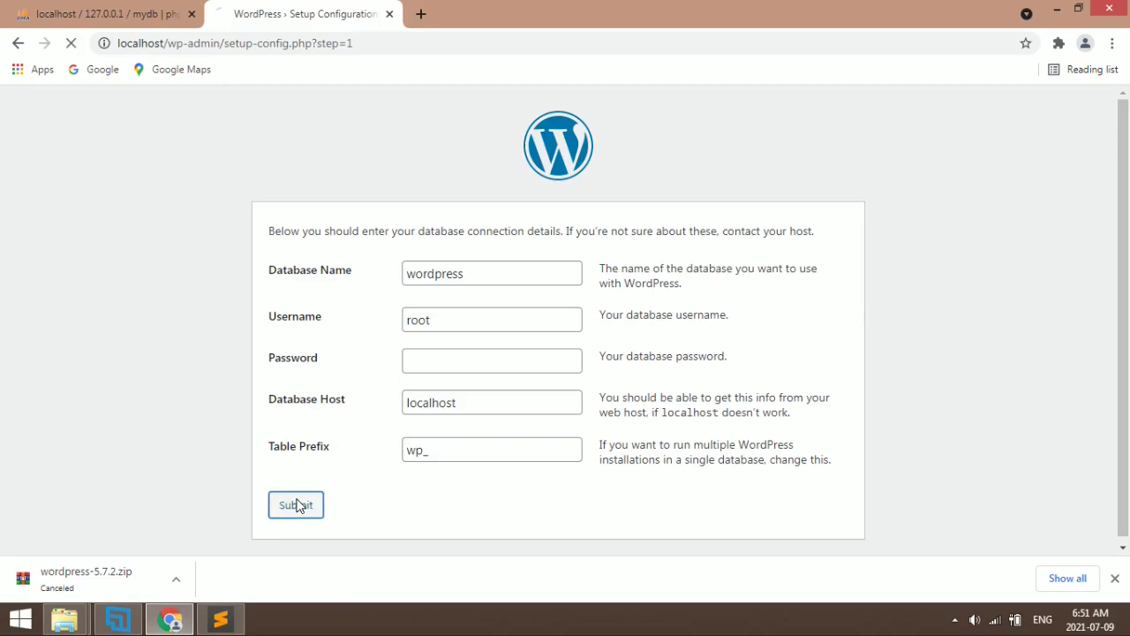
Start the WordPress installation and check the wordpress database in phpMyAdmin
left_click(1114, 577)
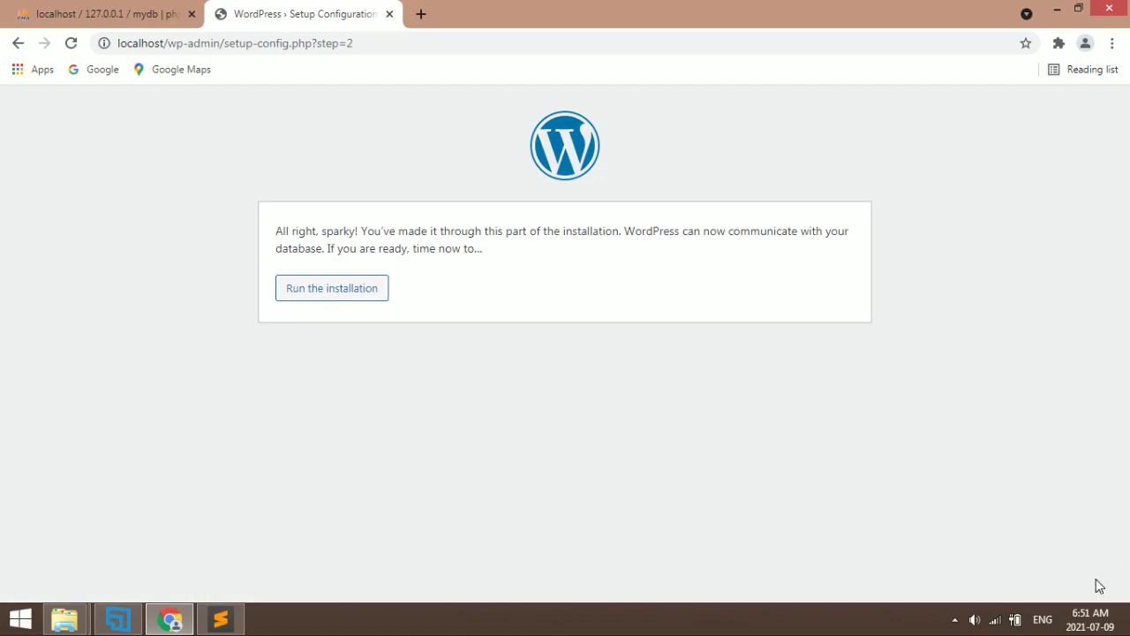
left_click(334, 297)
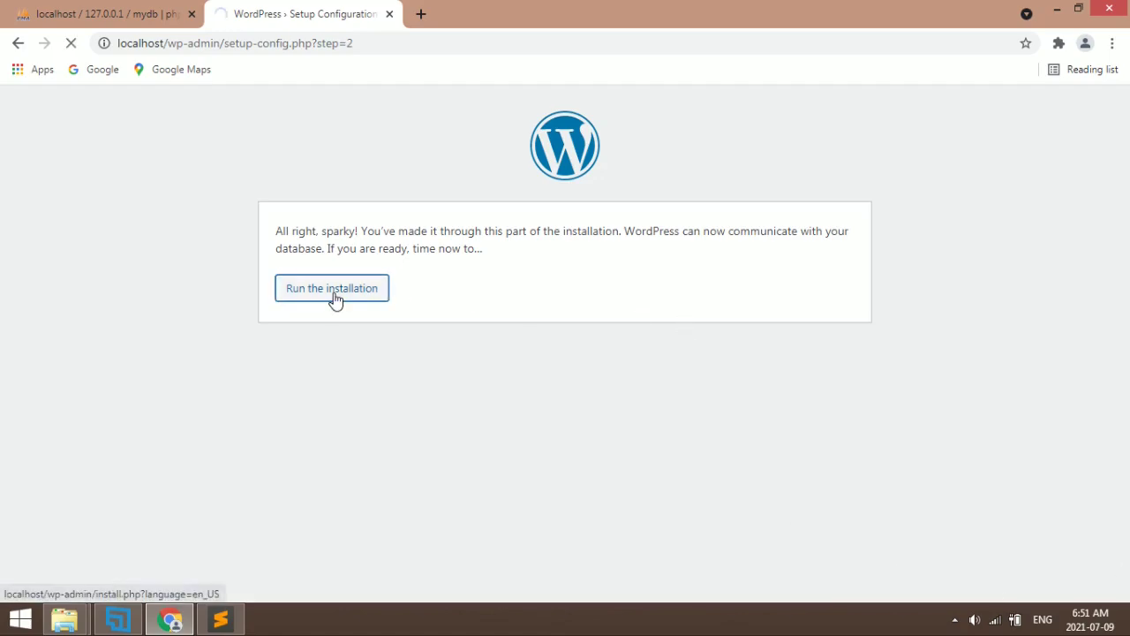
left_click(97, 7)
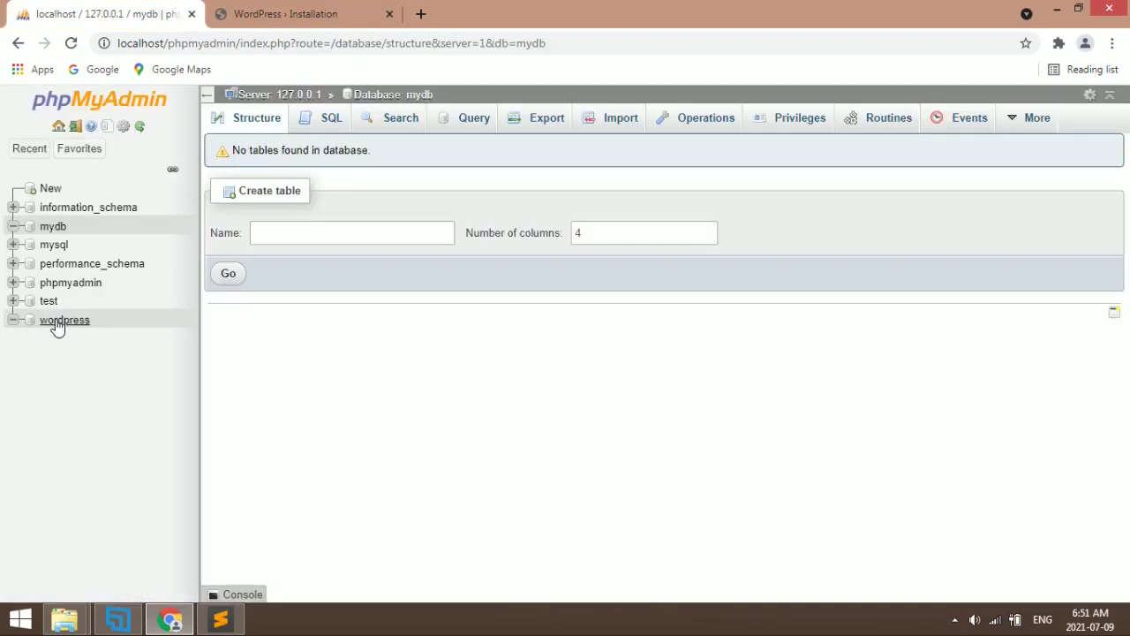
left_click(59, 328)
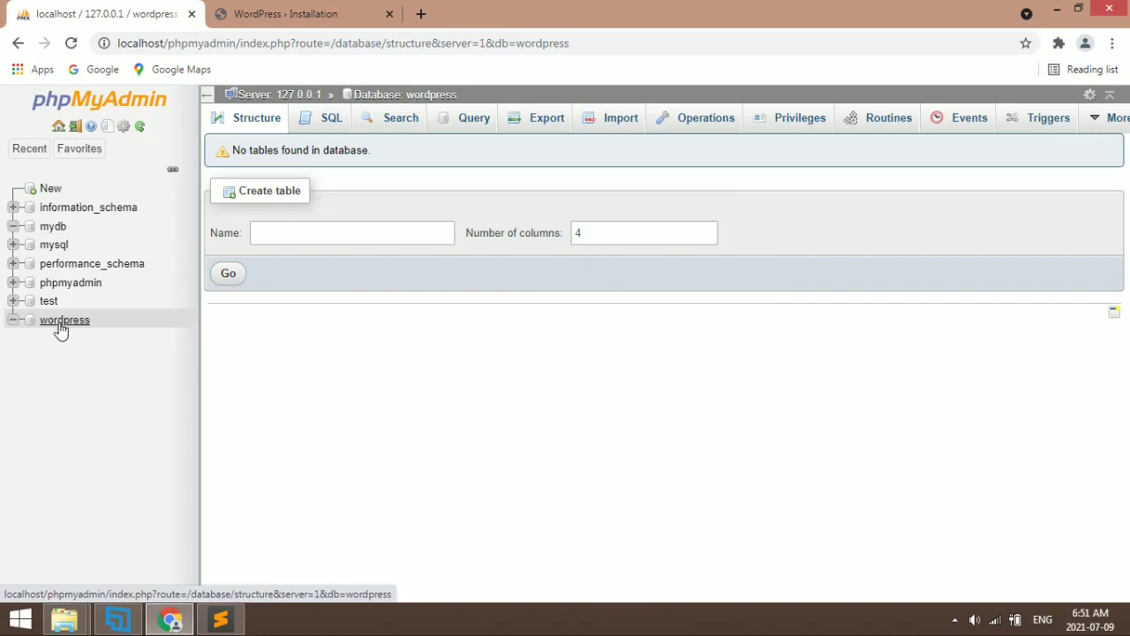
left_click(364, 8)
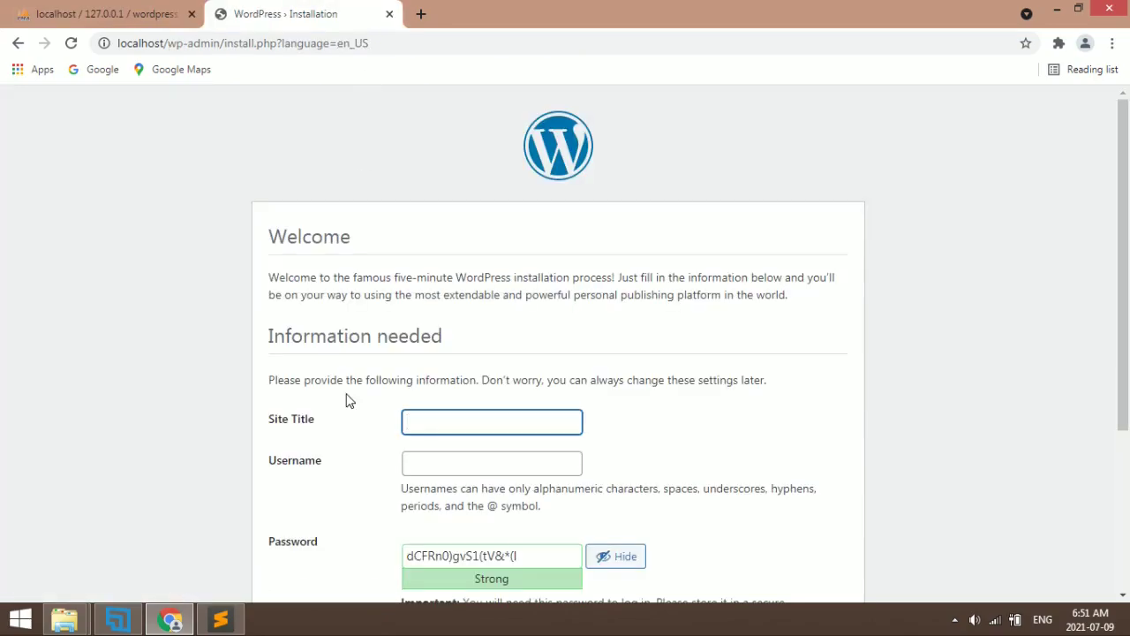
scroll(346, 400, "down", 3)
scroll(456, 174, "up", 1)
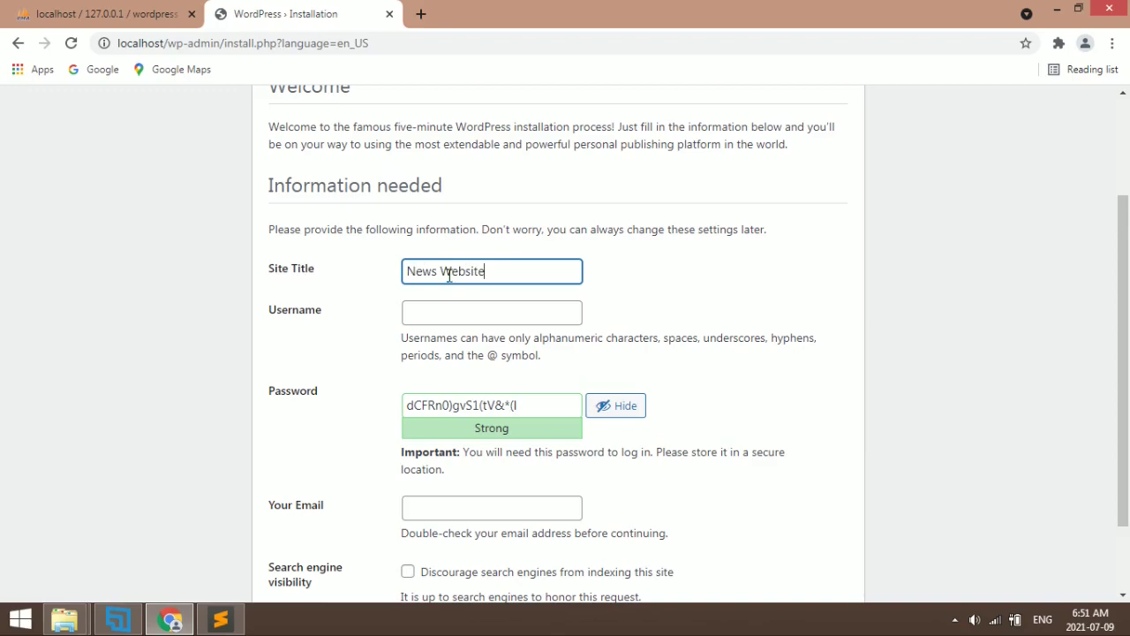
Enter admin as username, keep the generated password, add the admin e-mail, and install
left_click(414, 303)
type("admin")
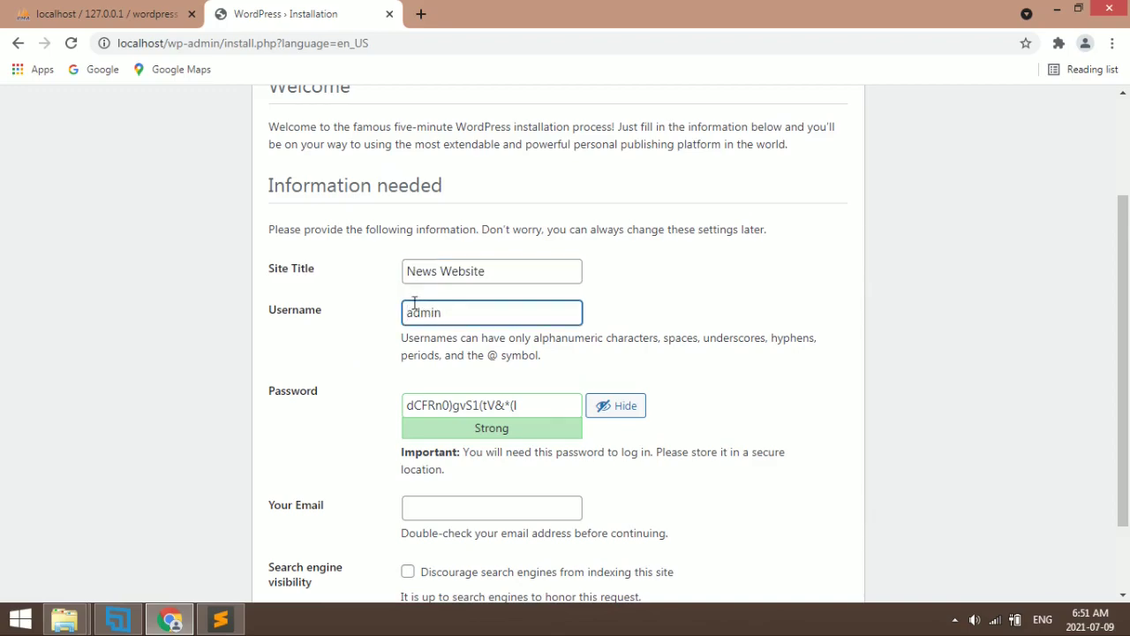
left_click(451, 408)
key("ctrl+a")
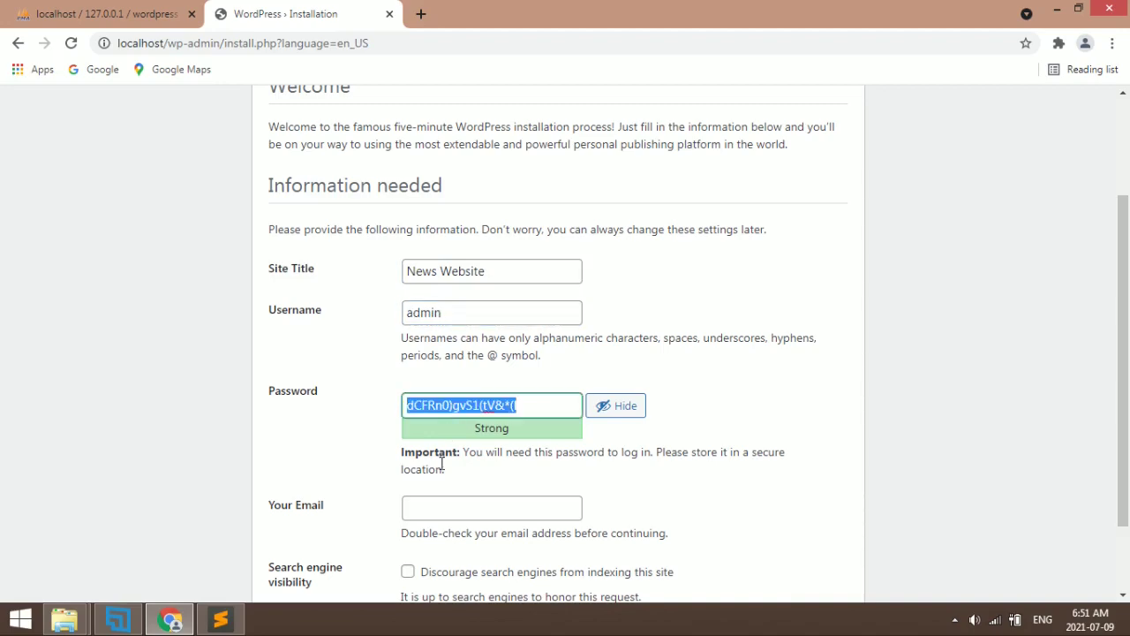
scroll(433, 518, "down", 3)
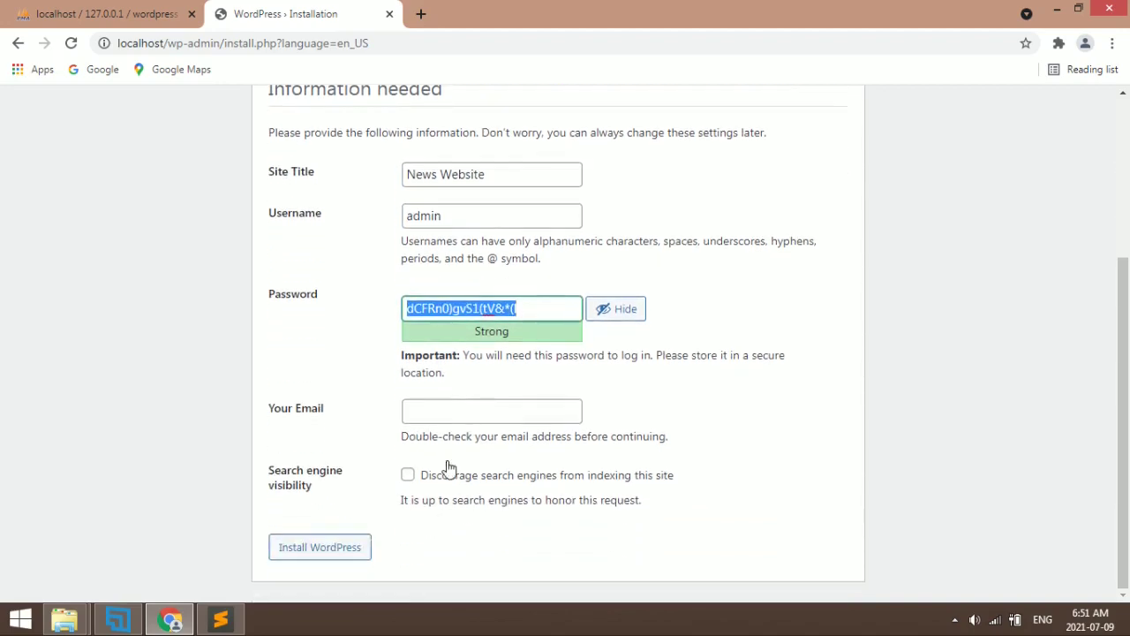
left_click(330, 630)
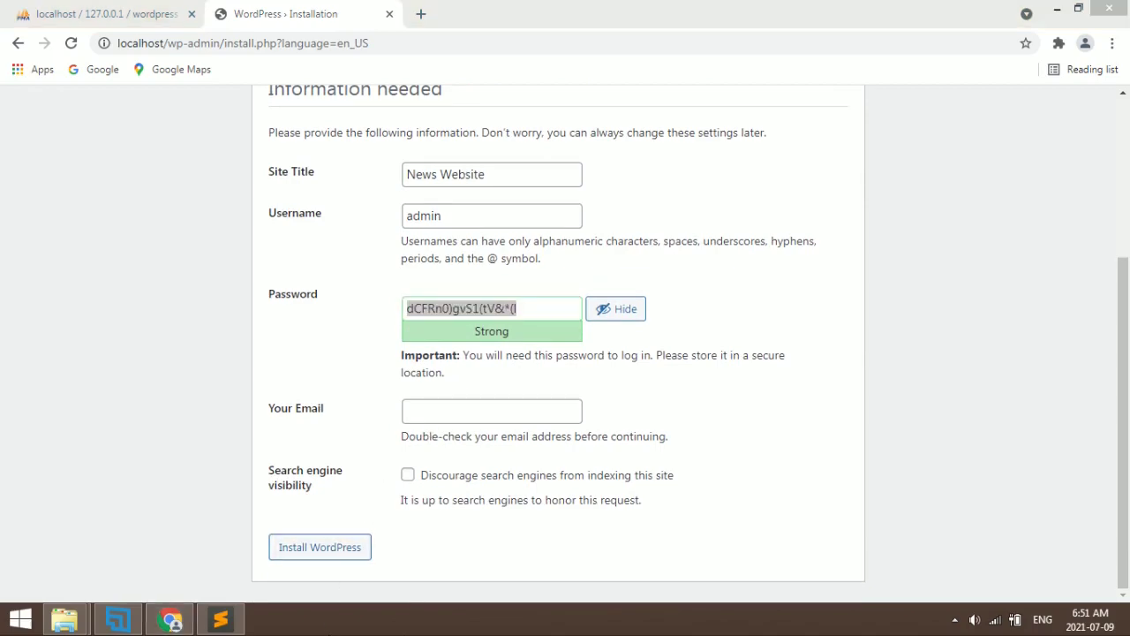
left_click(474, 407)
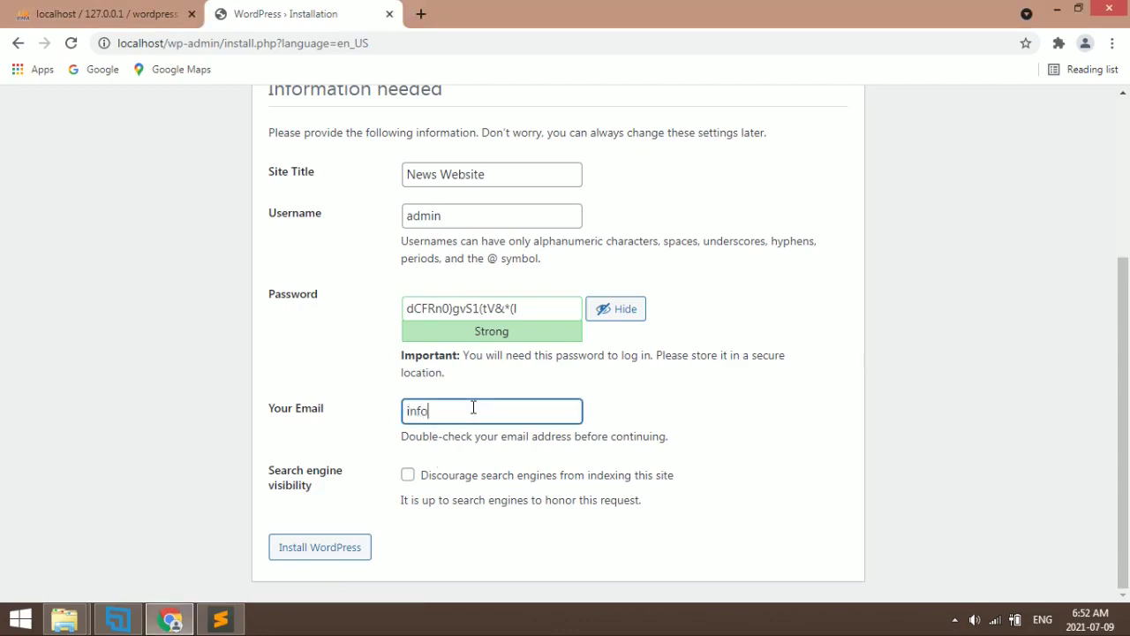
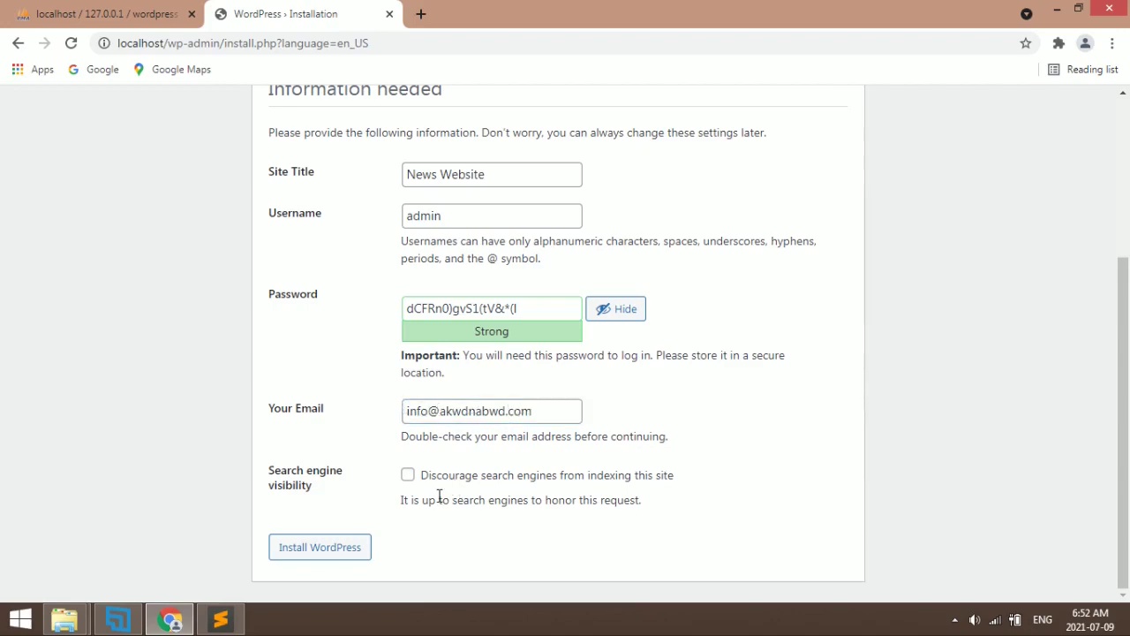
left_click(325, 554)
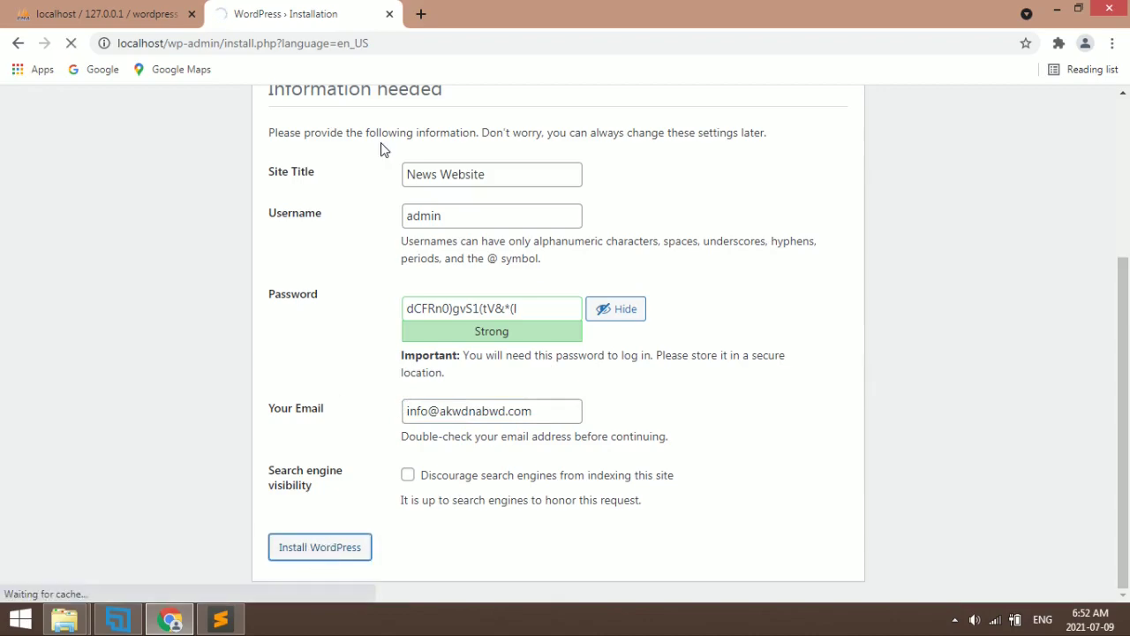
Refresh the wordpress database in phpMyAdmin to confirm its 12 new tables
left_click(107, 12)
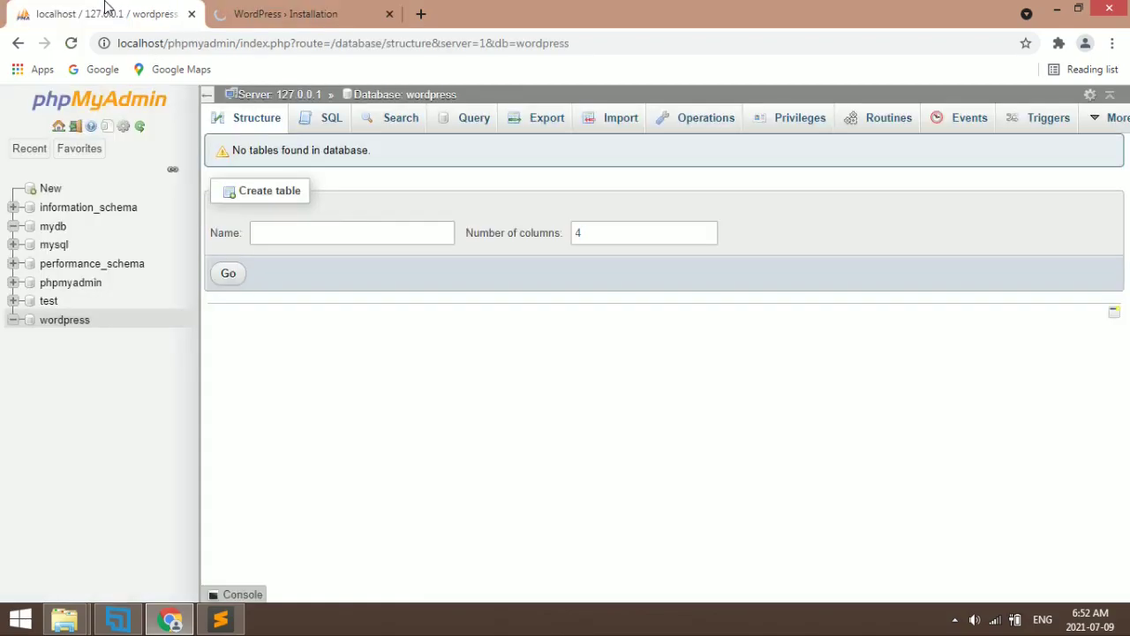
left_click(53, 325)
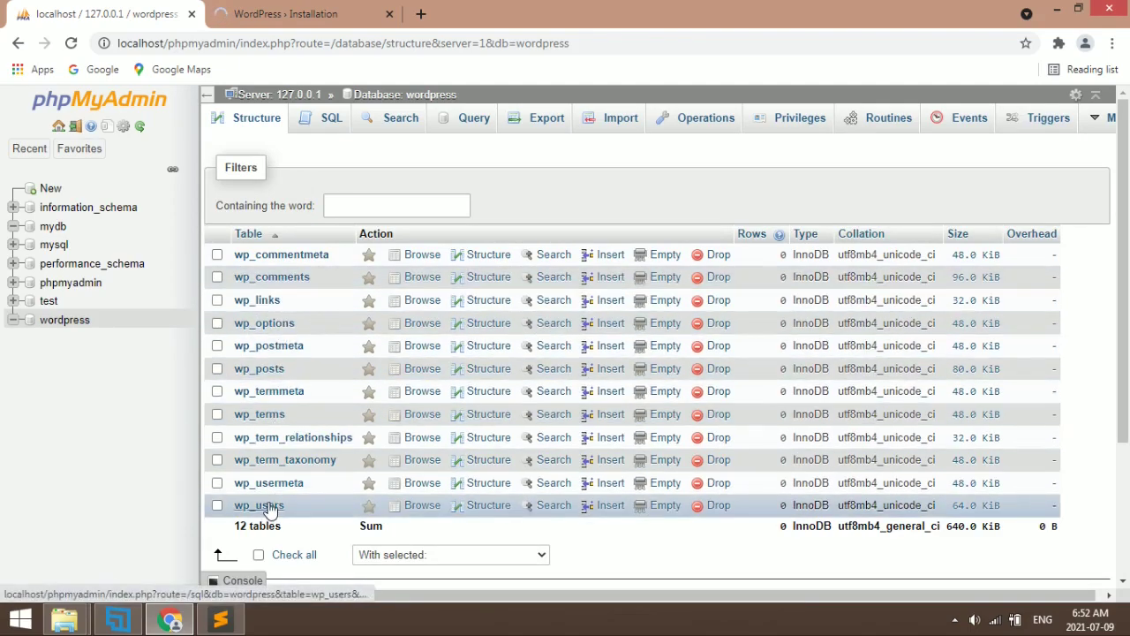
left_click(62, 321)
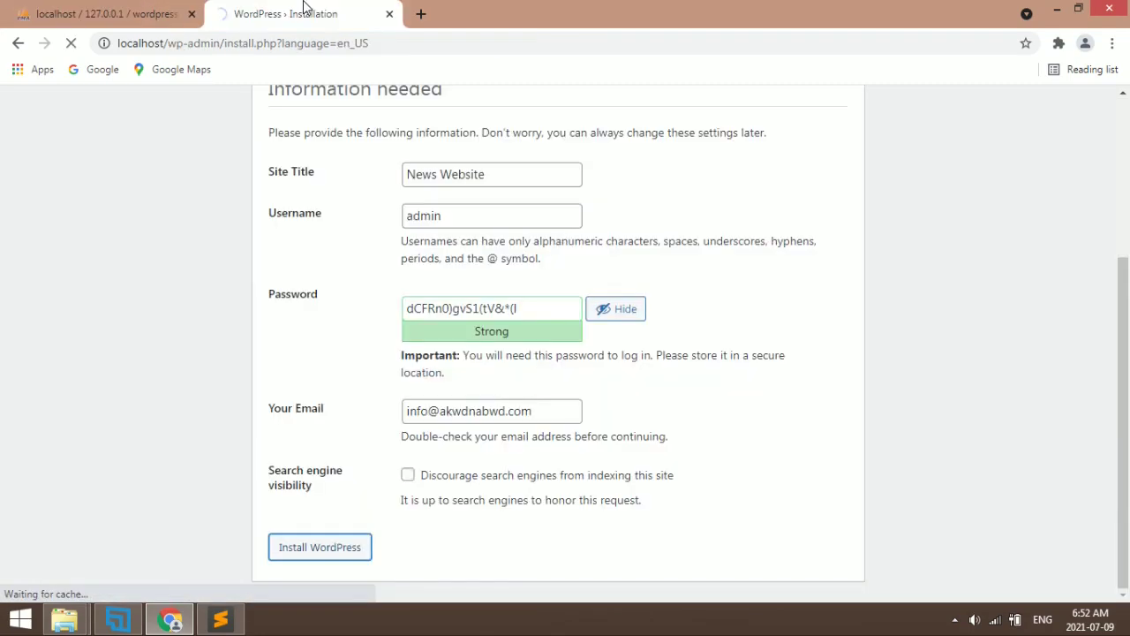
left_click(305, 9)
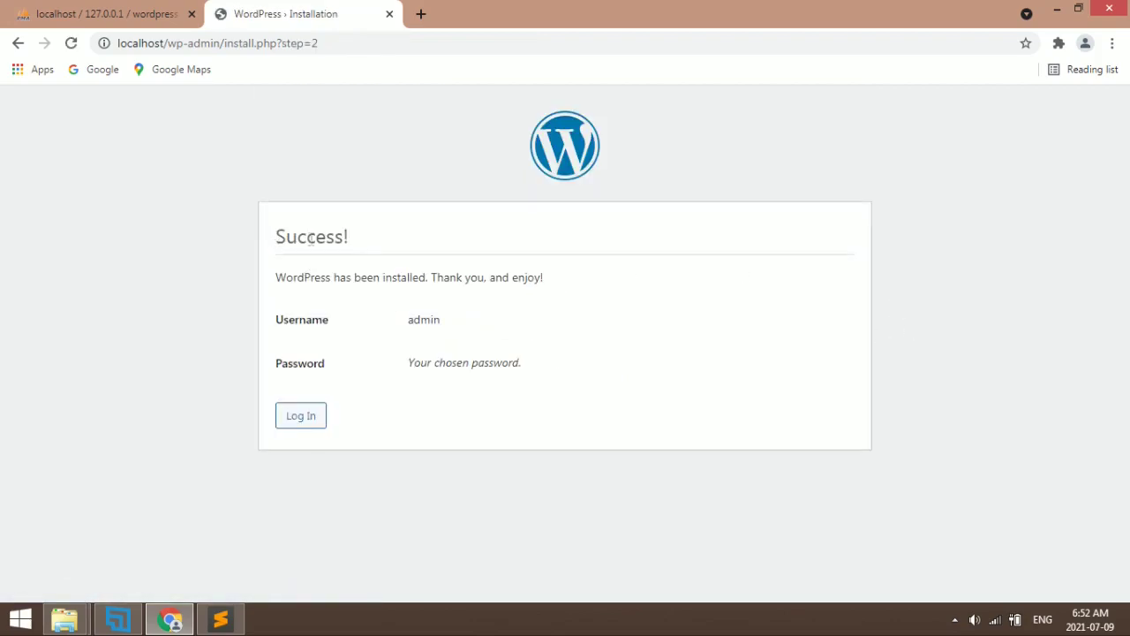
Review the admin username and password on the Success! page, then go to Log In
double_click(310, 236)
left_click(357, 242)
double_click(418, 322)
left_click_drag(412, 357, 539, 357)
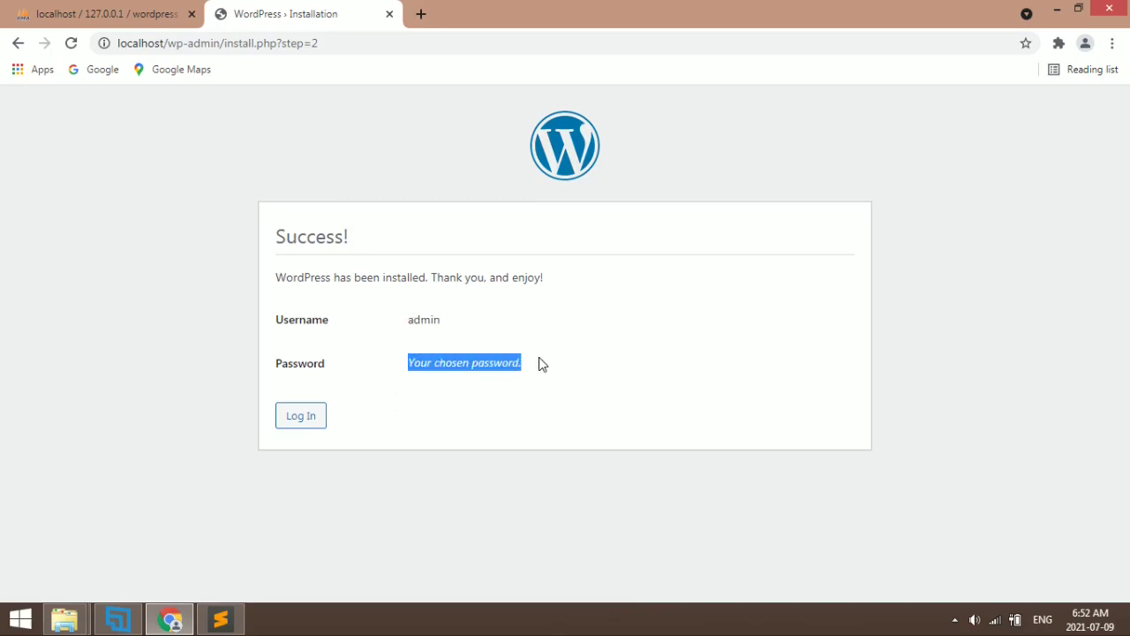
left_click(309, 417)
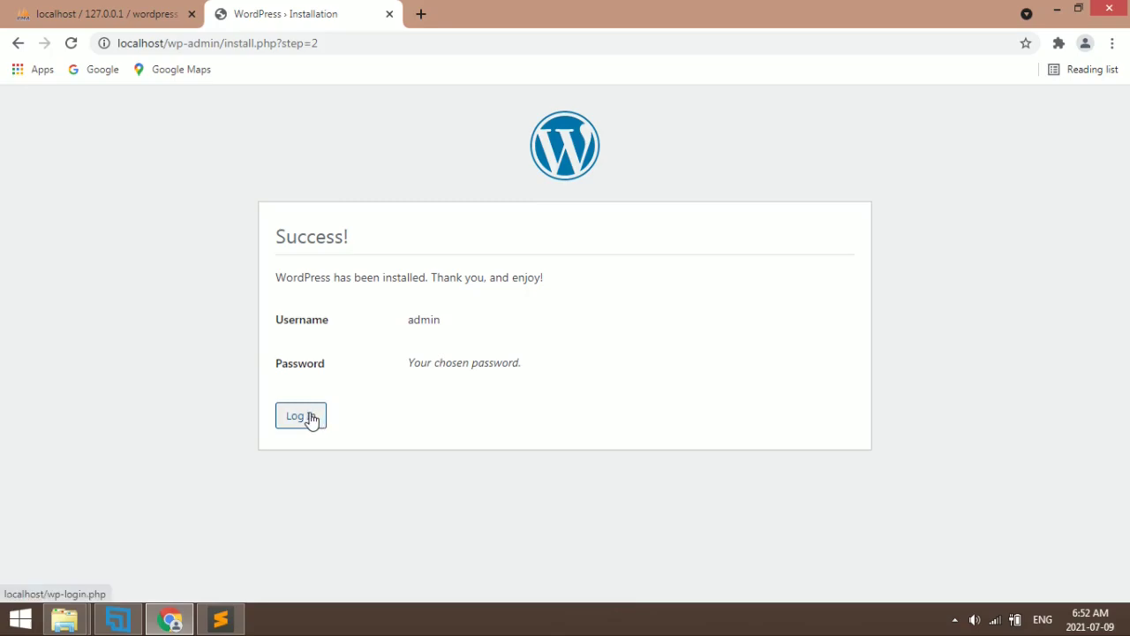
left_click(309, 417)
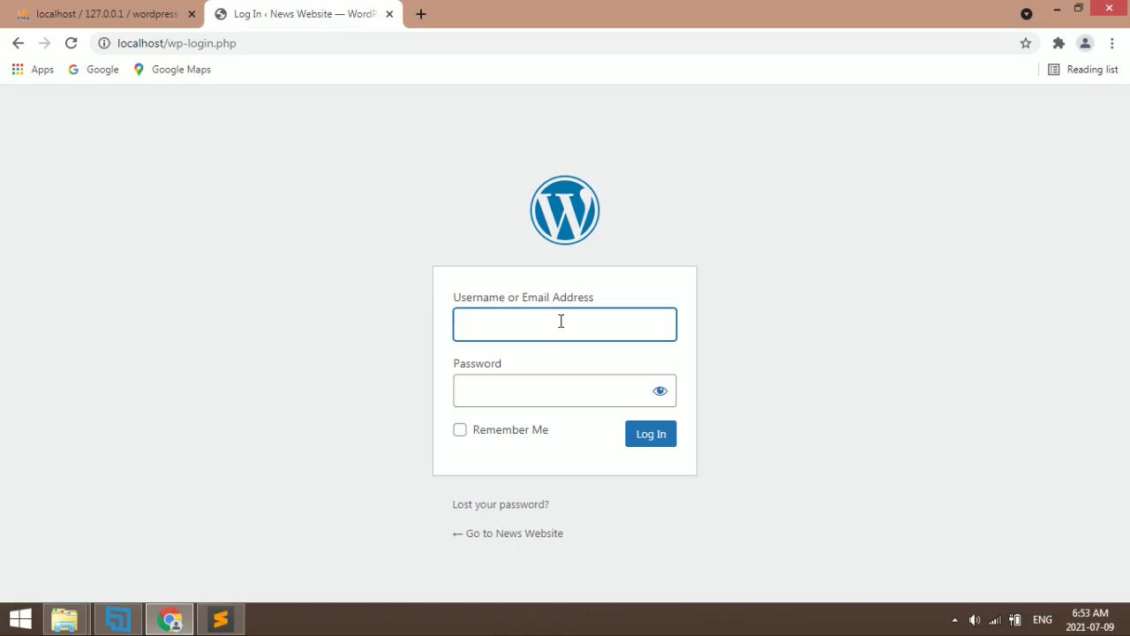
Log in as admin with the pasted password shown in plain text and Remember Me ticked
type("admin")
key("Tab")
key("ctrl+v")
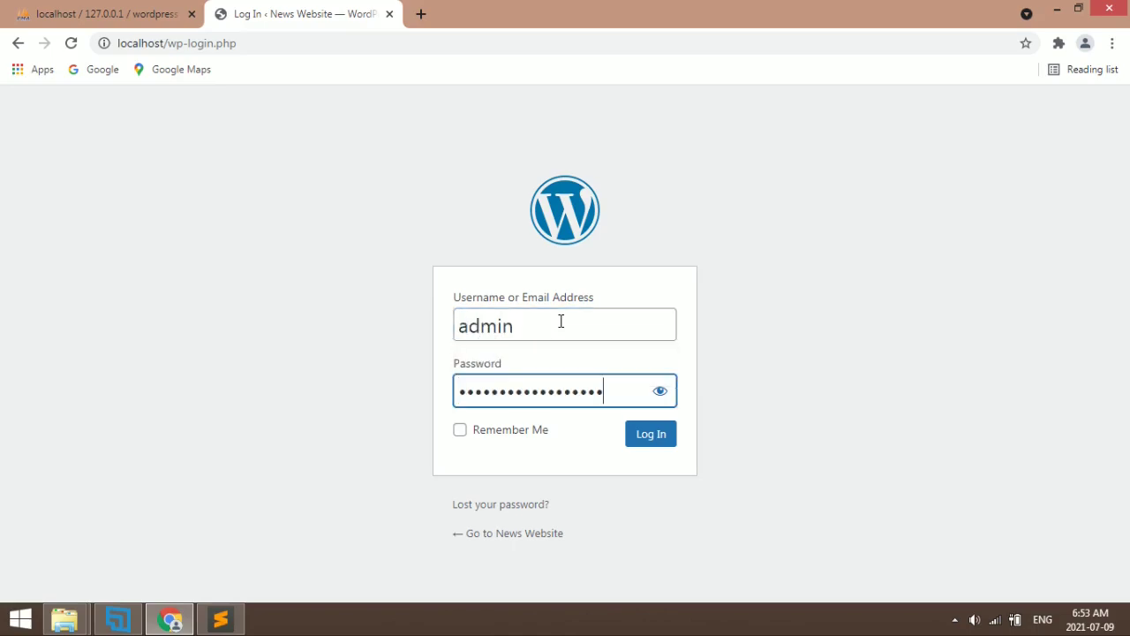
left_click(660, 391)
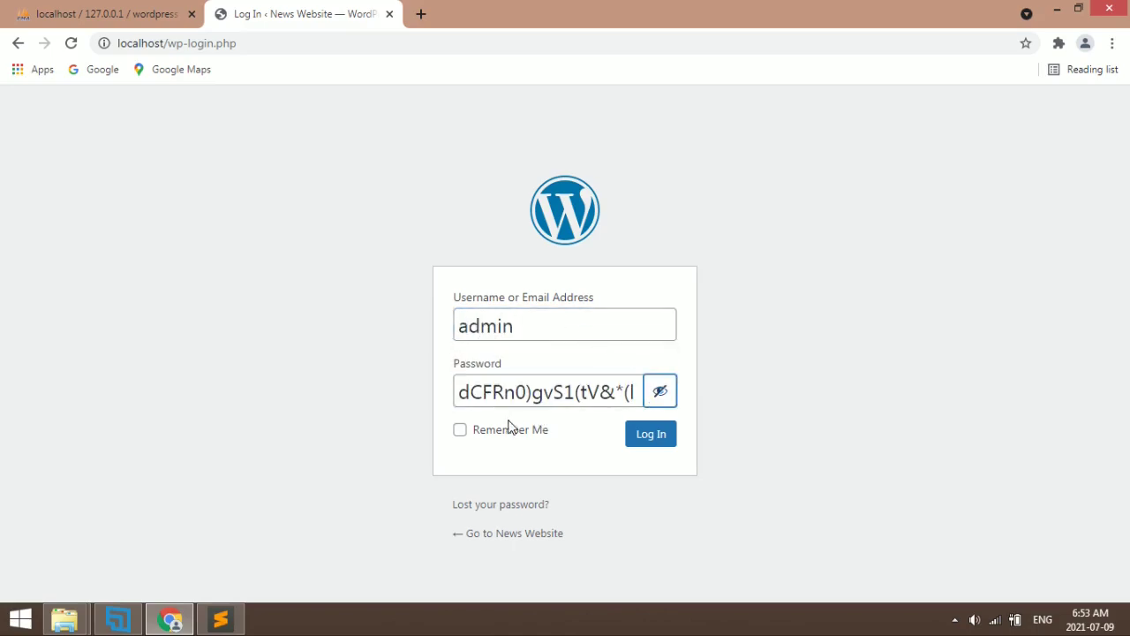
left_click(481, 436)
left_click(649, 438)
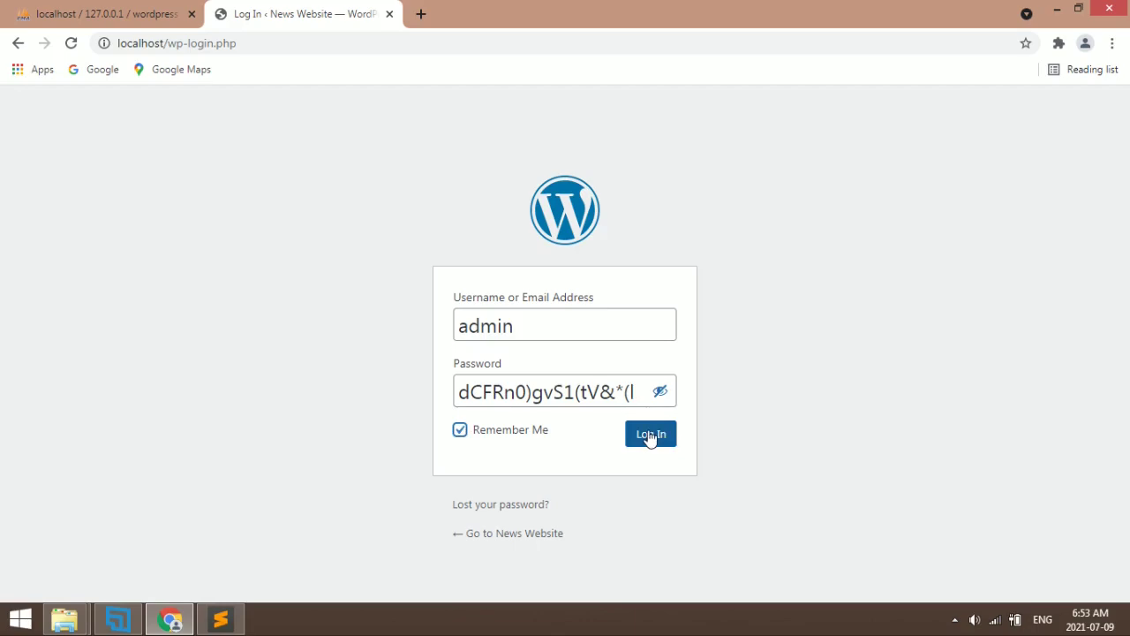
left_click(650, 439)
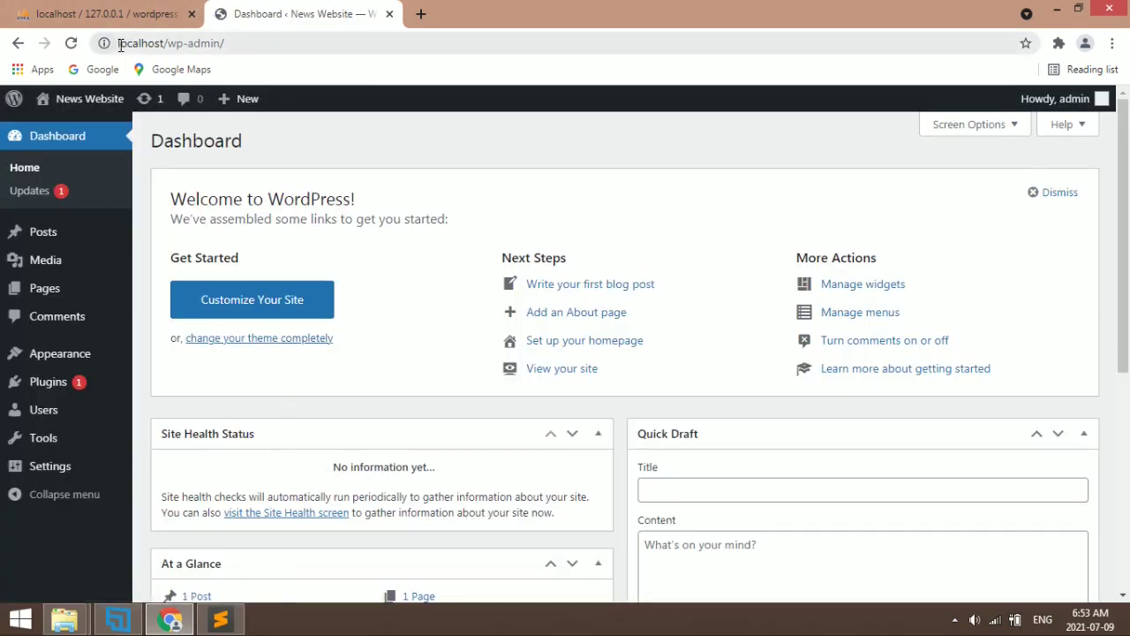
Dismiss the Welcome panel on the Dashboard
left_click_drag(121, 43, 238, 43)
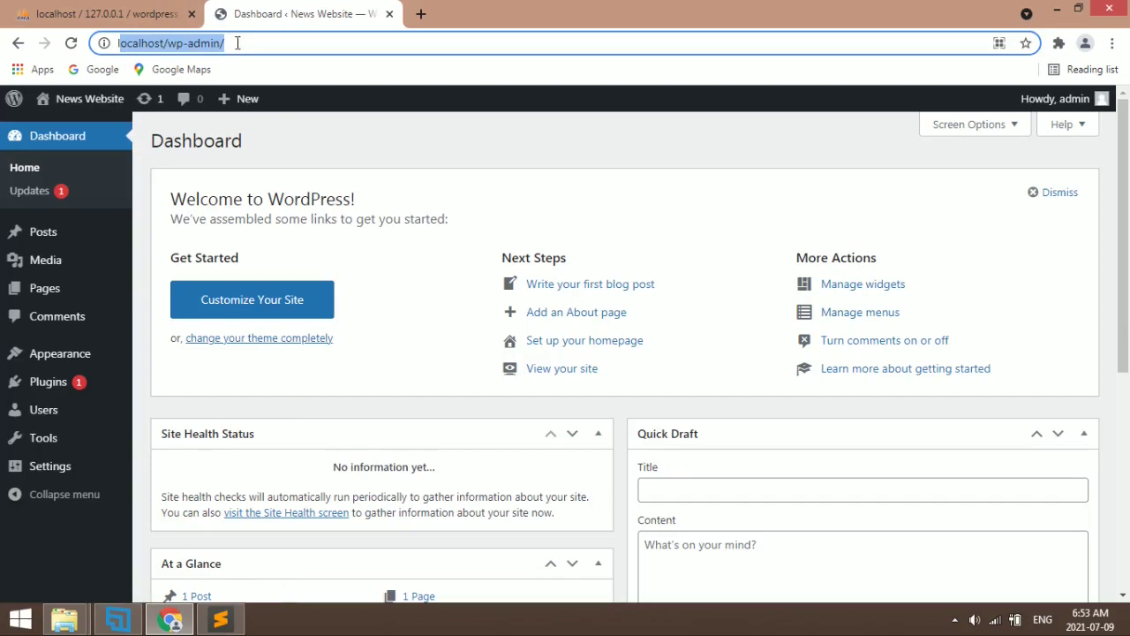
left_click(374, 146)
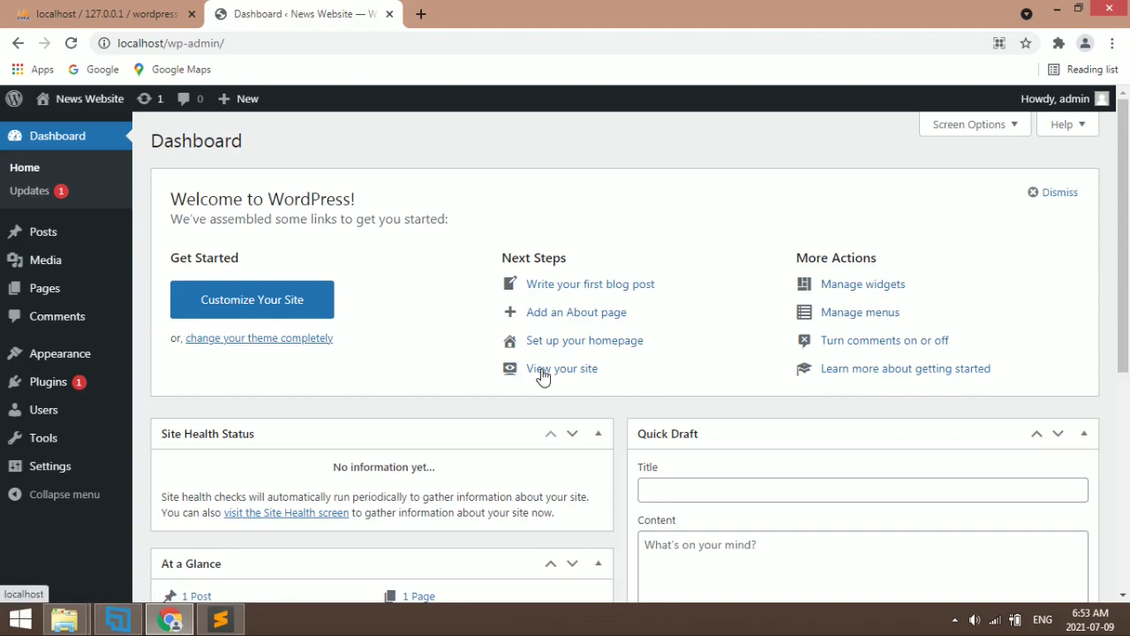
left_click(1054, 194)
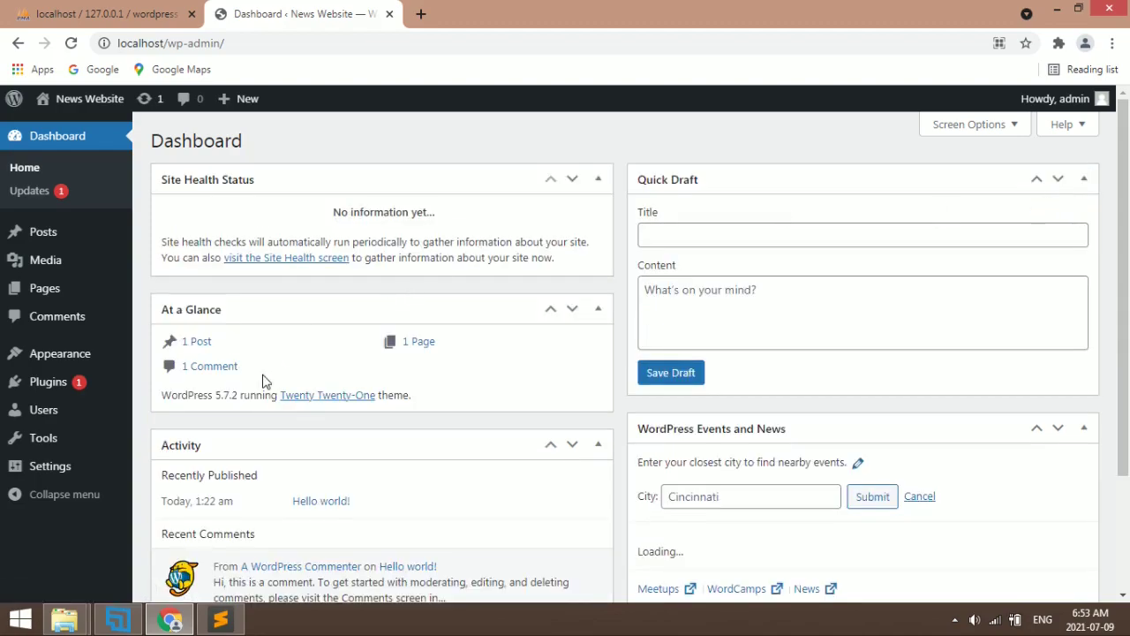
Move the sample Hello world! comment in Recent Comments to the trash
scroll(265, 378, "down", 2)
left_click(382, 480)
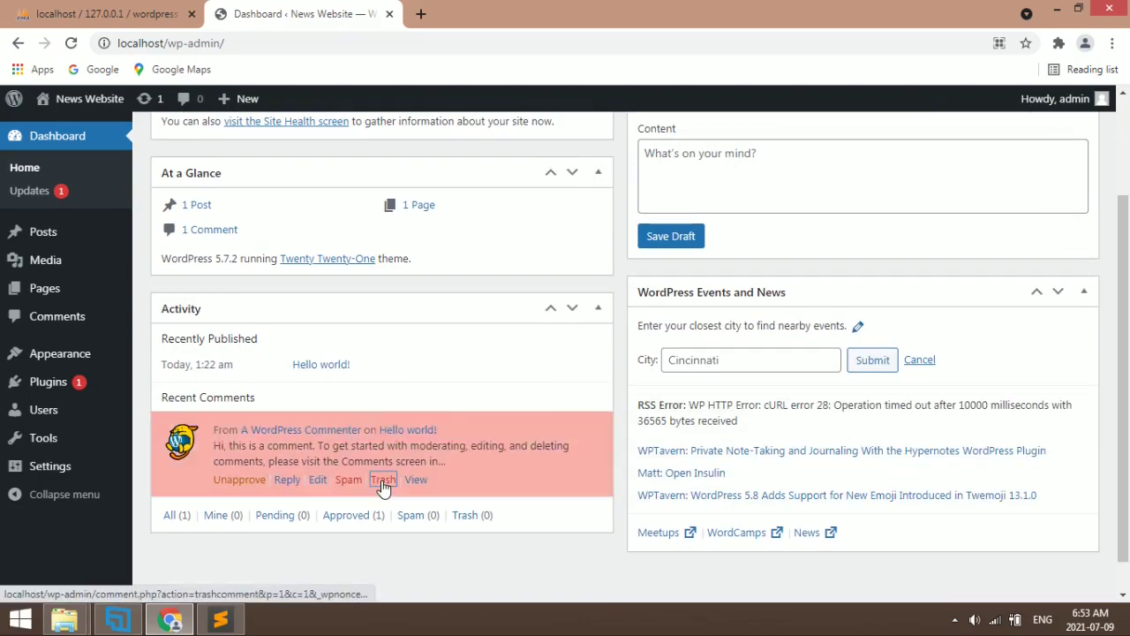
scroll(383, 486, "up", 2)
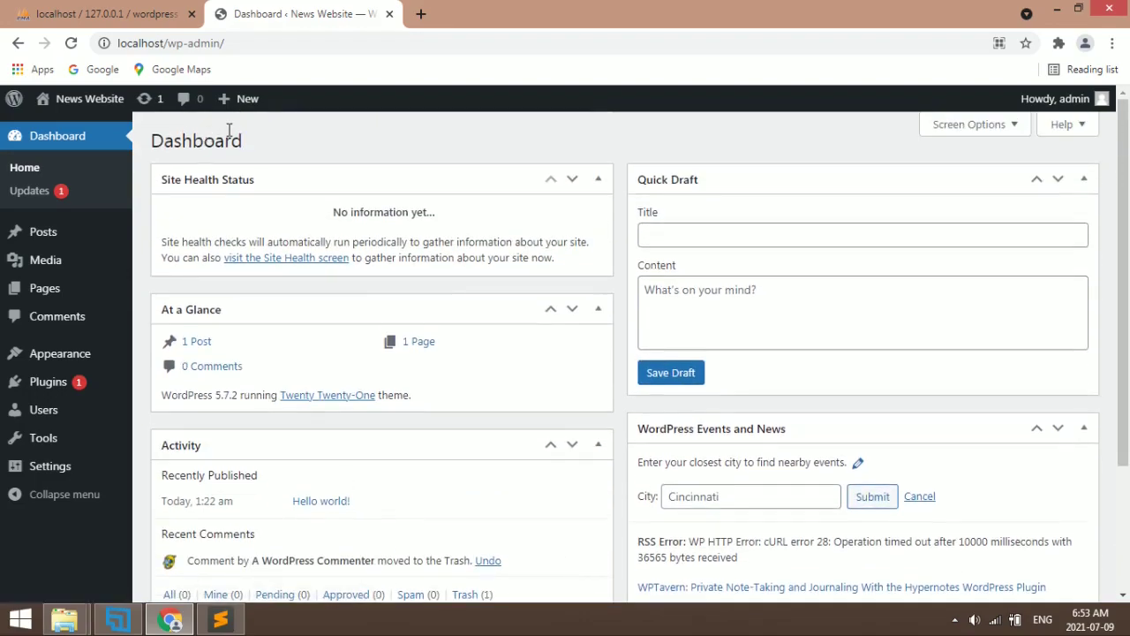
mouse_move(68, 104)
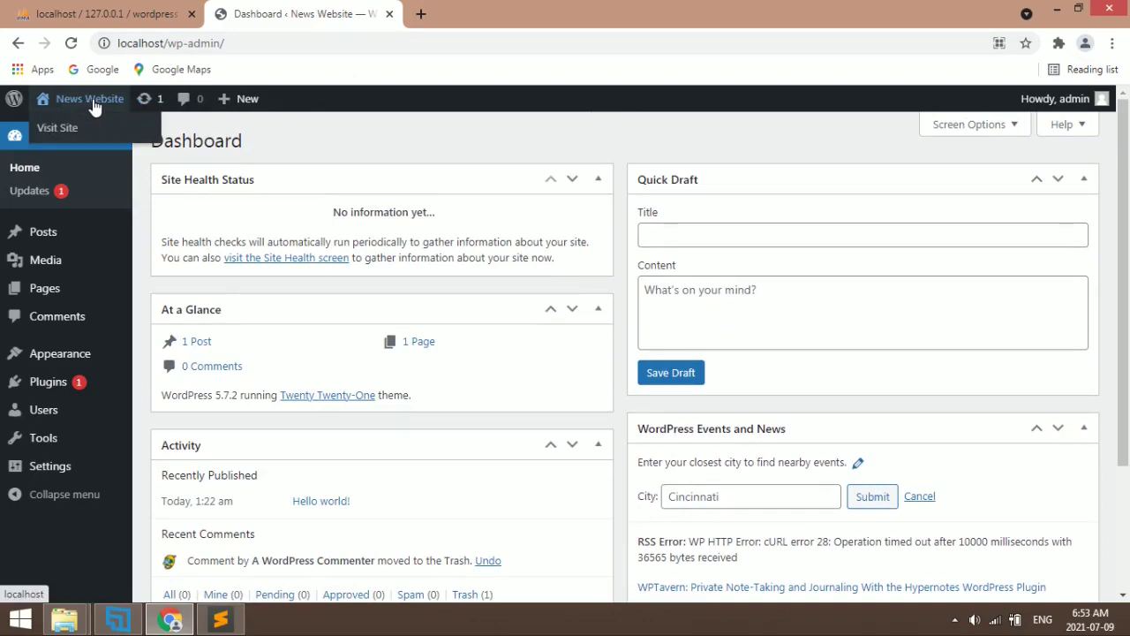
View the News Website front page and open it in a separate new tab
left_click(94, 104)
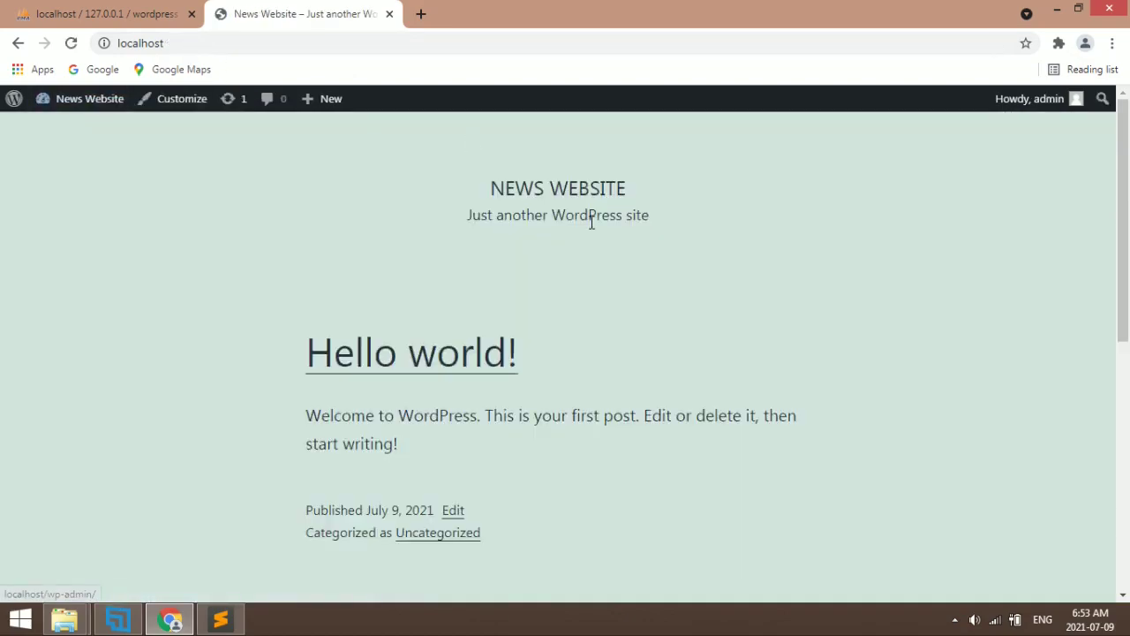
scroll(545, 398, "down", 5)
left_click(77, 97)
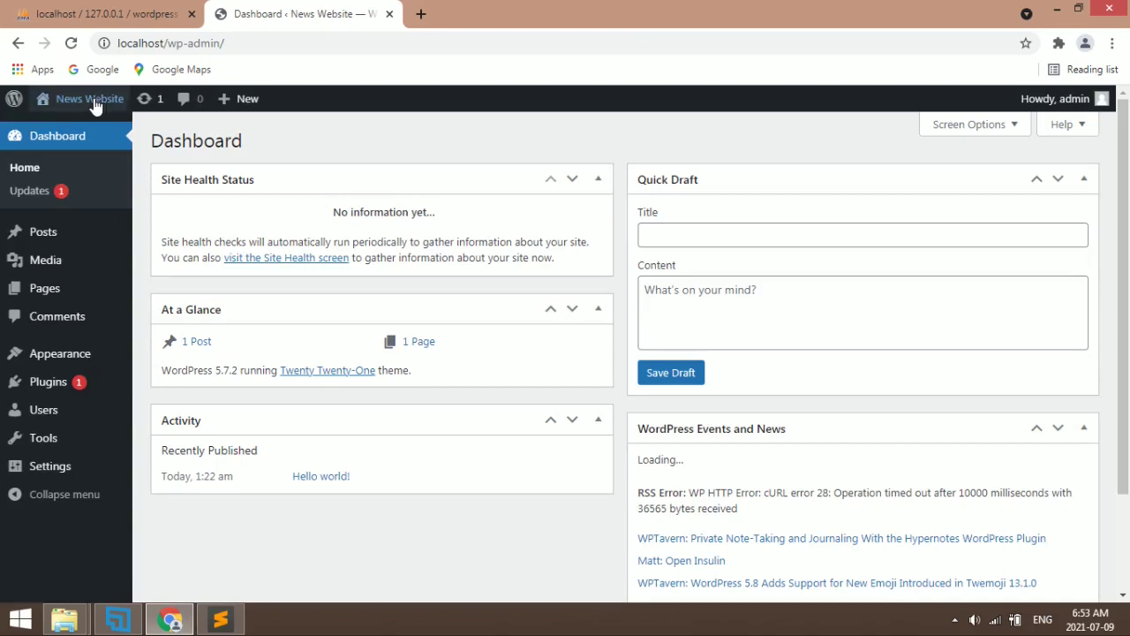
mouse_move(94, 106)
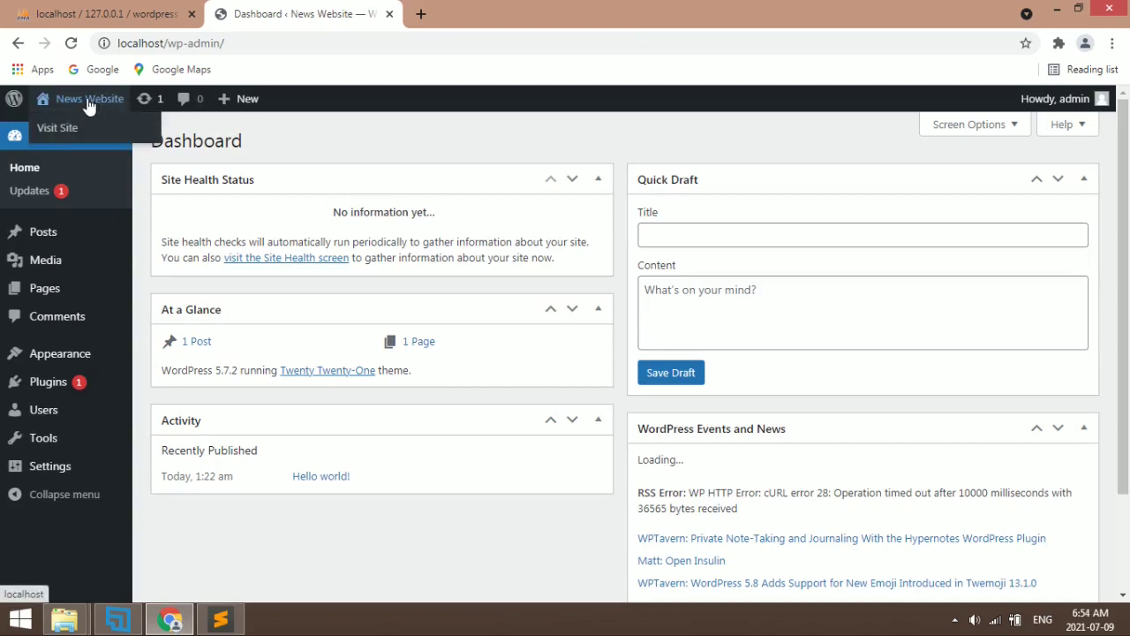
middle_click(88, 105)
left_click(510, 7)
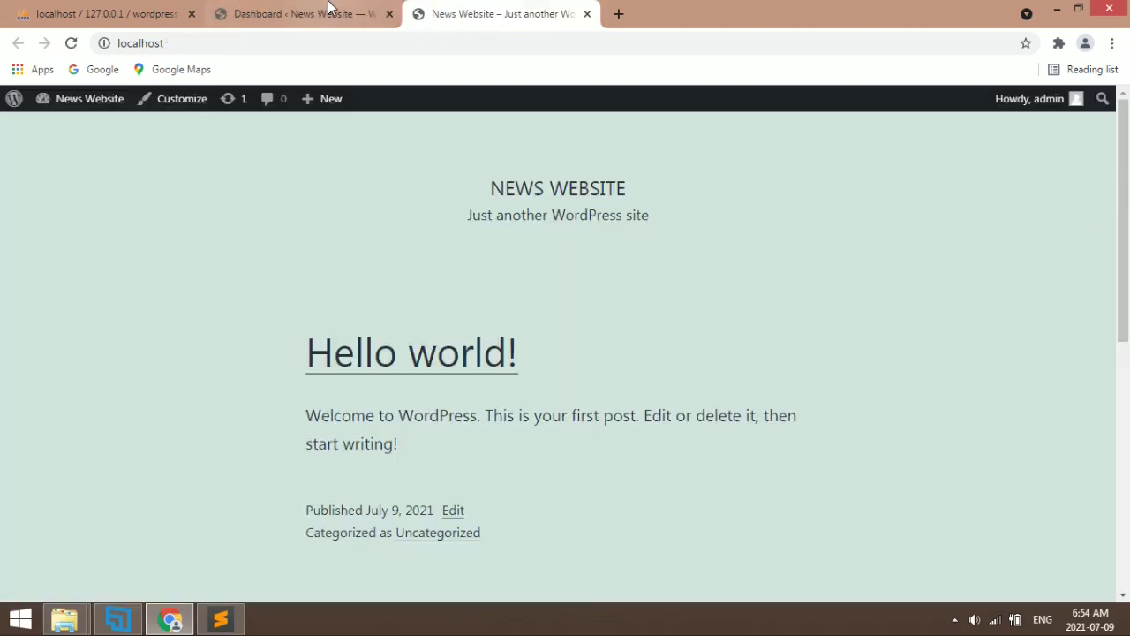
left_click(327, 9)
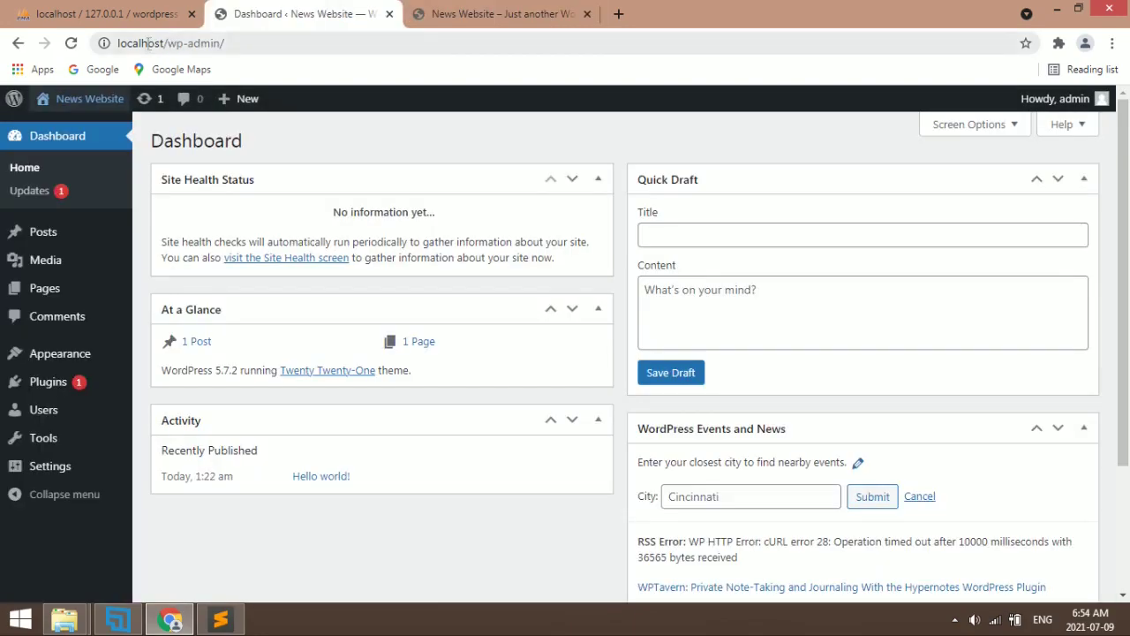
Compare the dashboard and front-page addresses, then log the admin account out
left_click_drag(148, 43, 259, 41)
left_click(459, 13)
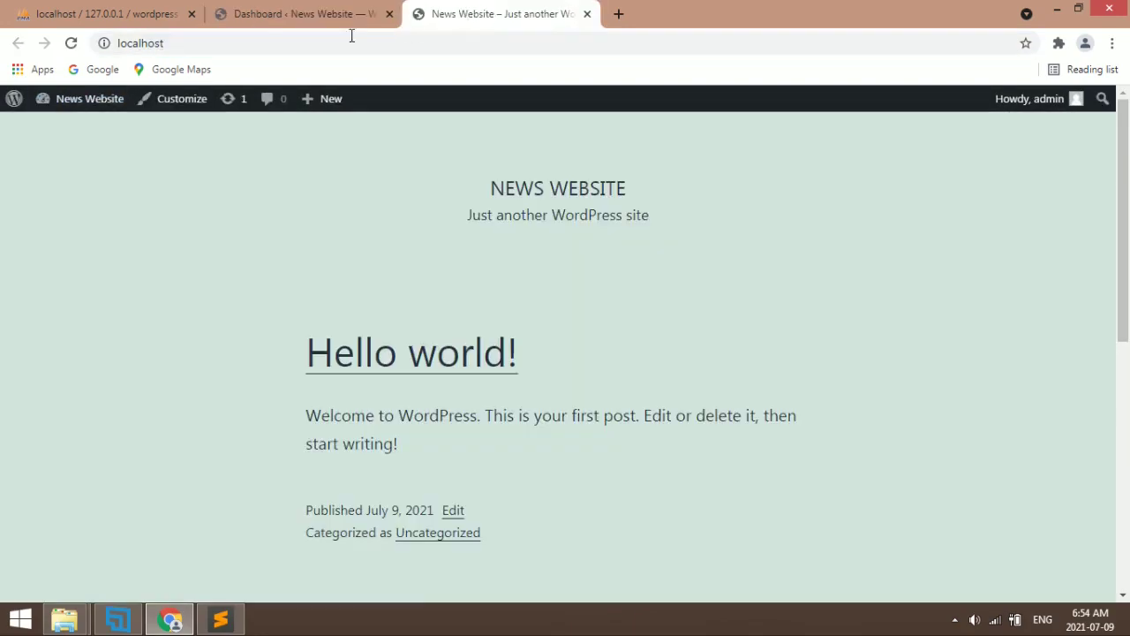
left_click(185, 50)
left_click(324, 7)
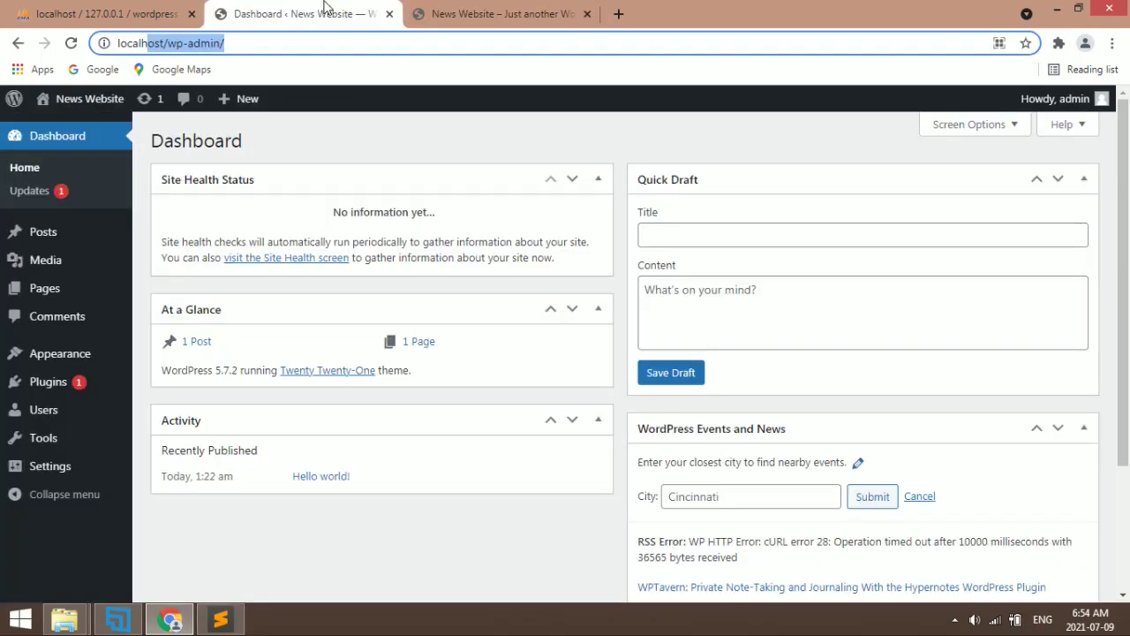
left_click(529, 9)
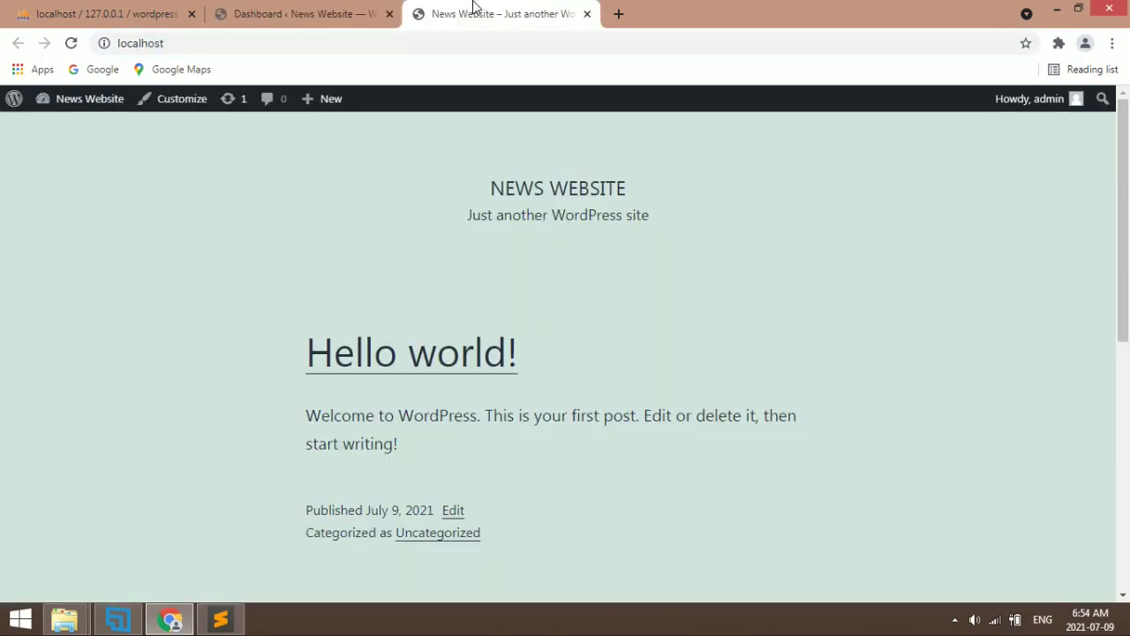
left_click(331, 8)
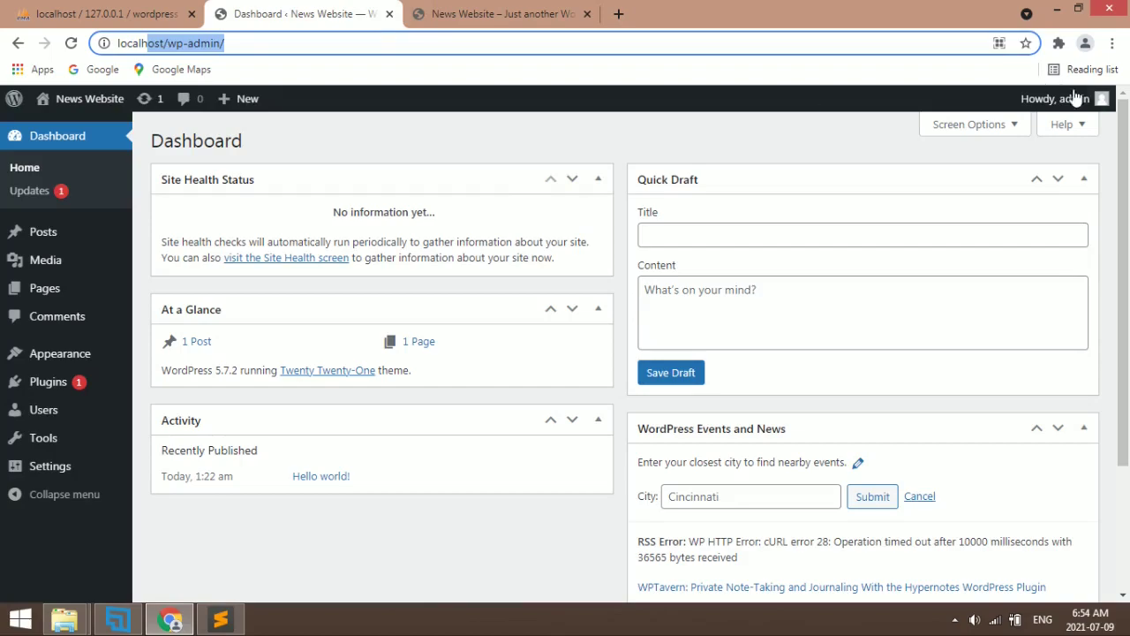
mouse_move(1073, 98)
left_click(1007, 181)
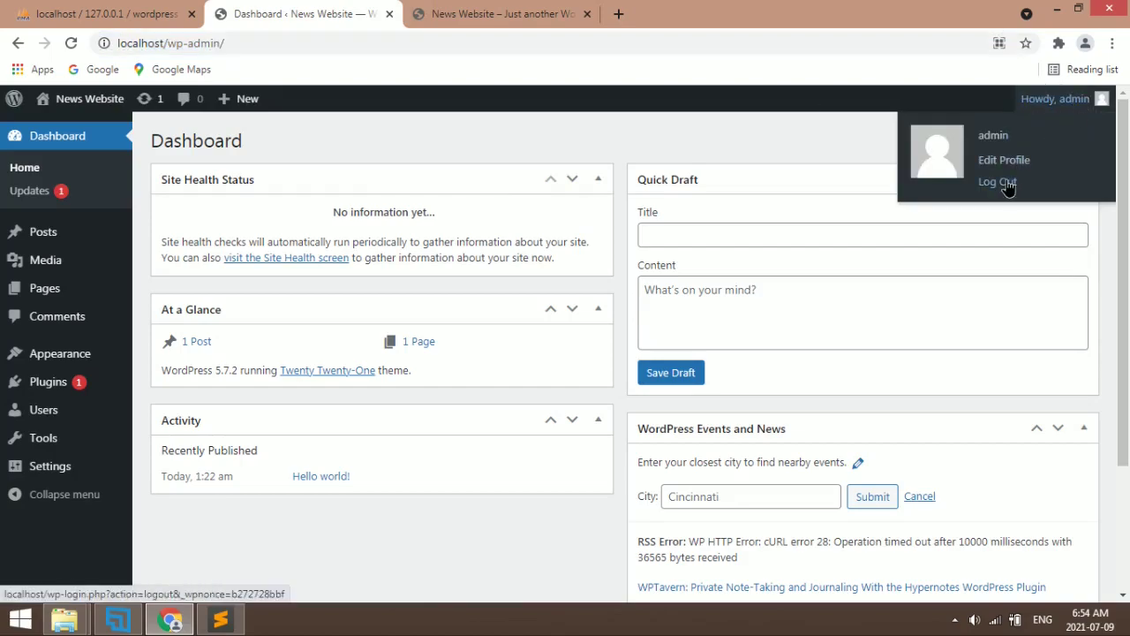
Sign back in as admin using the saved username and the pasted password
left_click(515, 9)
left_click(353, 9)
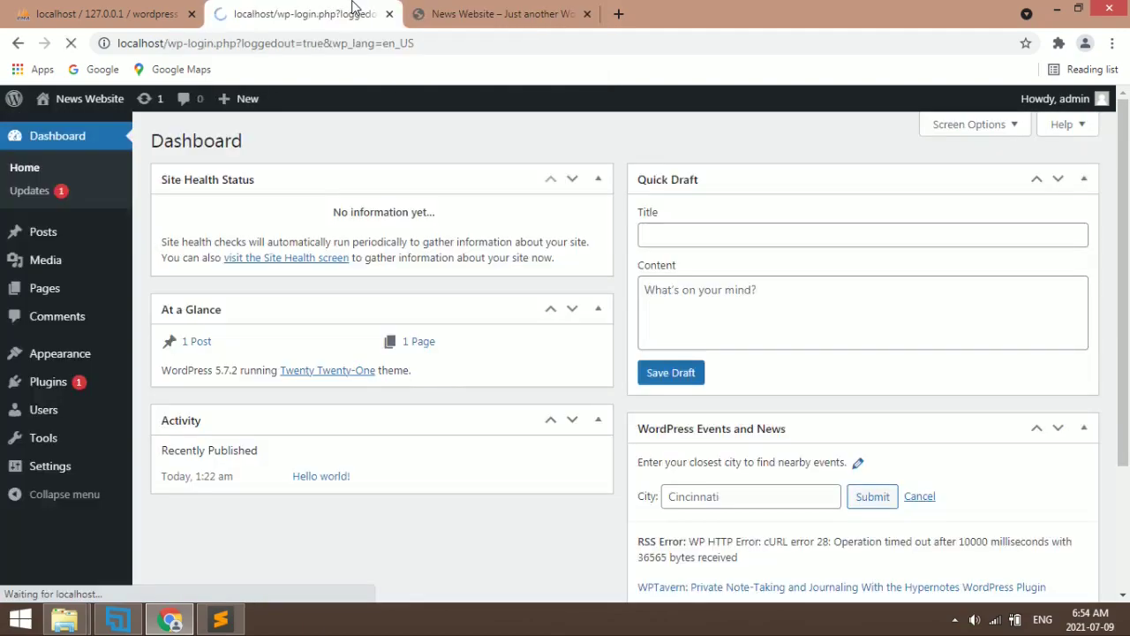
left_click(547, 367)
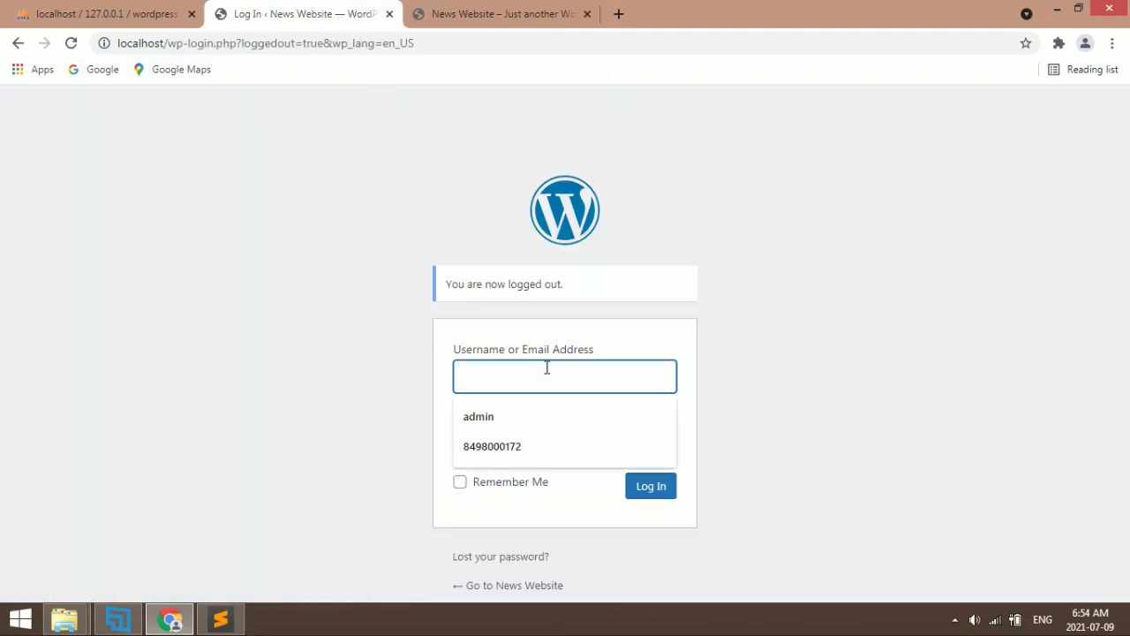
left_click(522, 419)
left_click(544, 433)
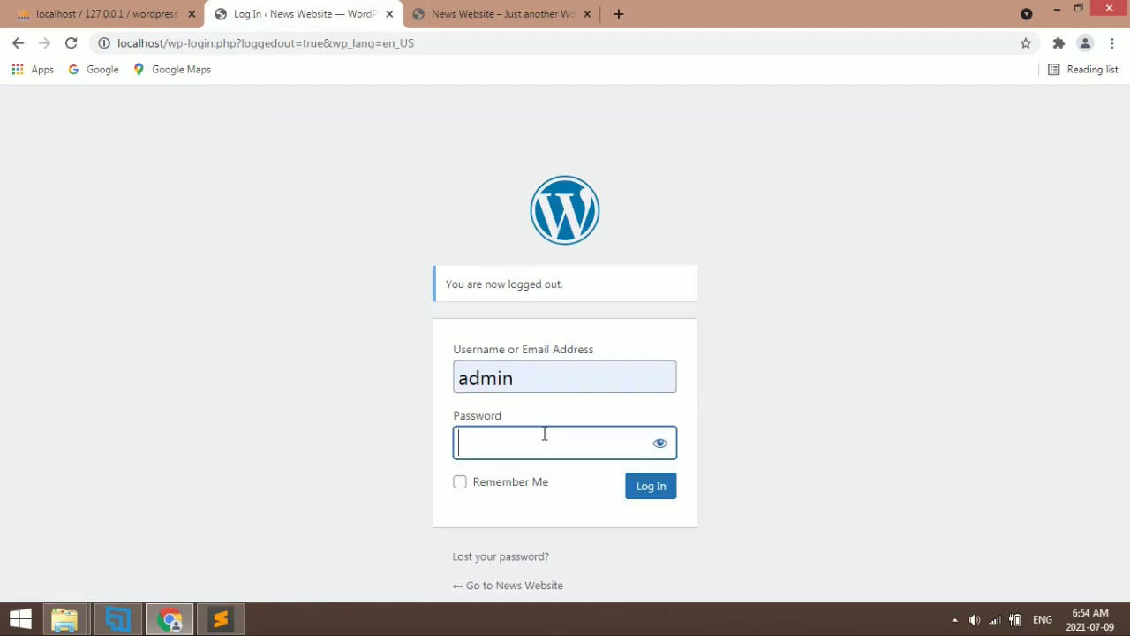
key("ctrl+v")
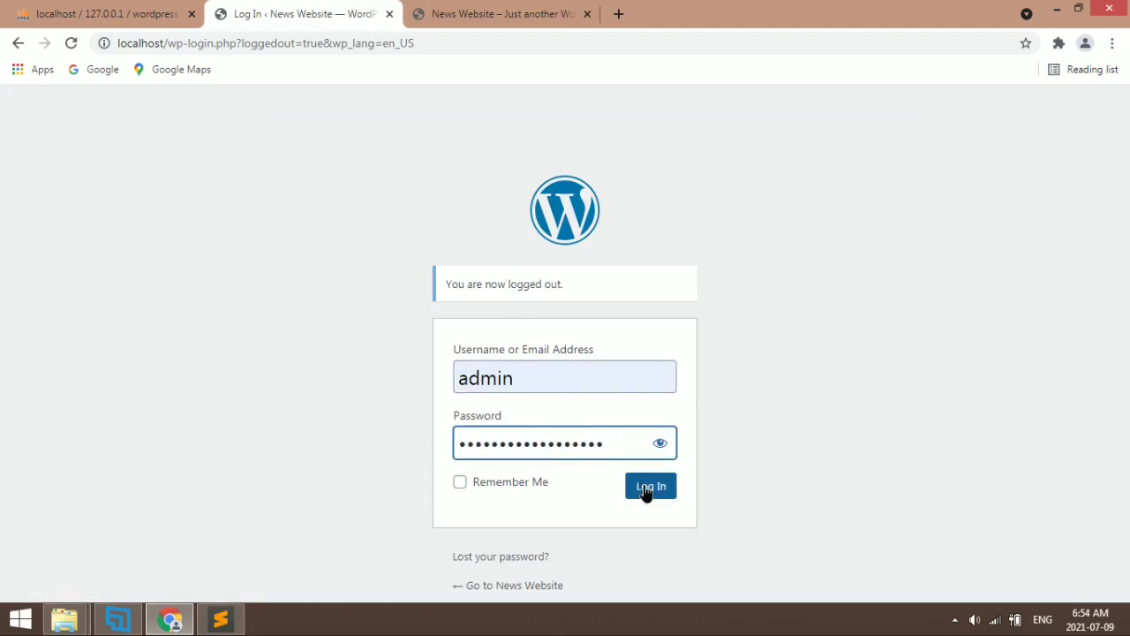
left_click(647, 491)
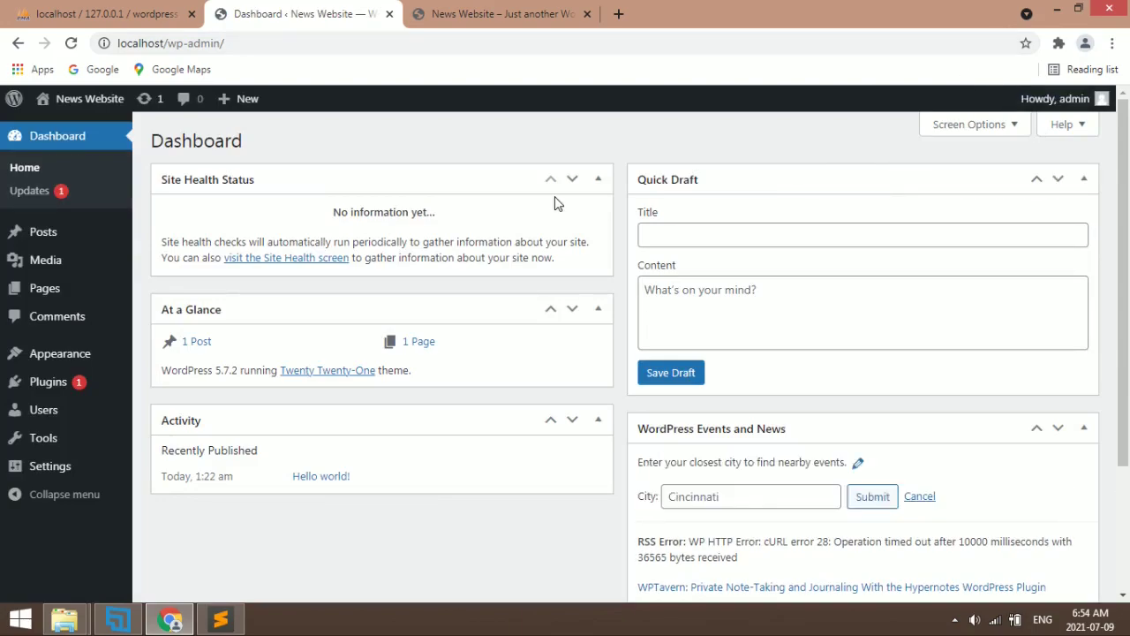
Compare the Dashboard with the News Website front page across the two tabs
left_click(517, 13)
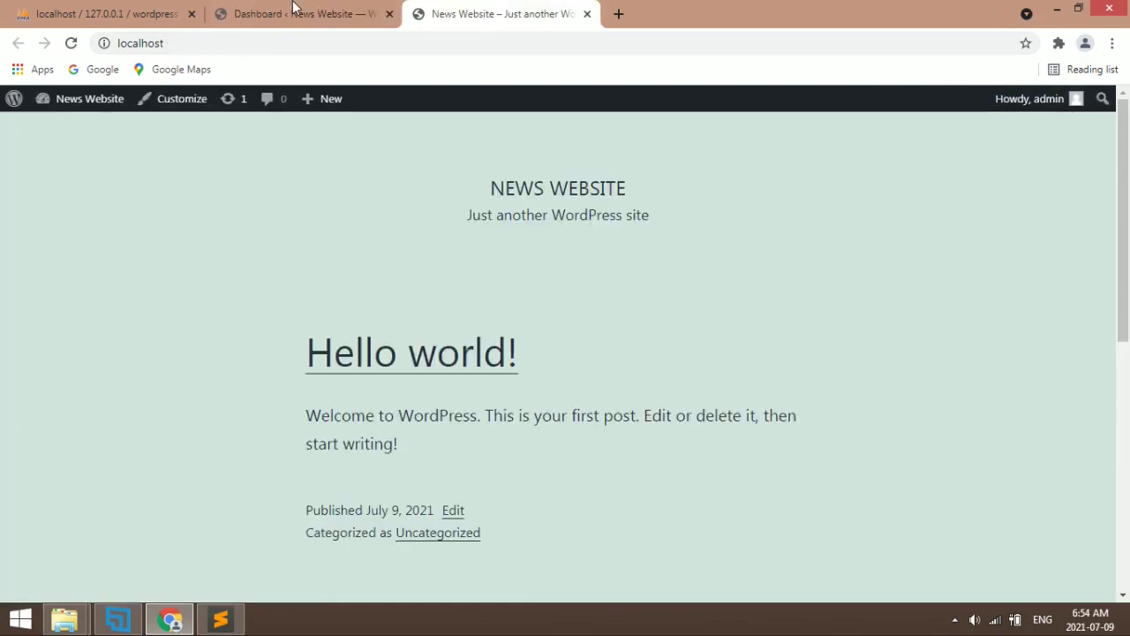
left_click(294, 7)
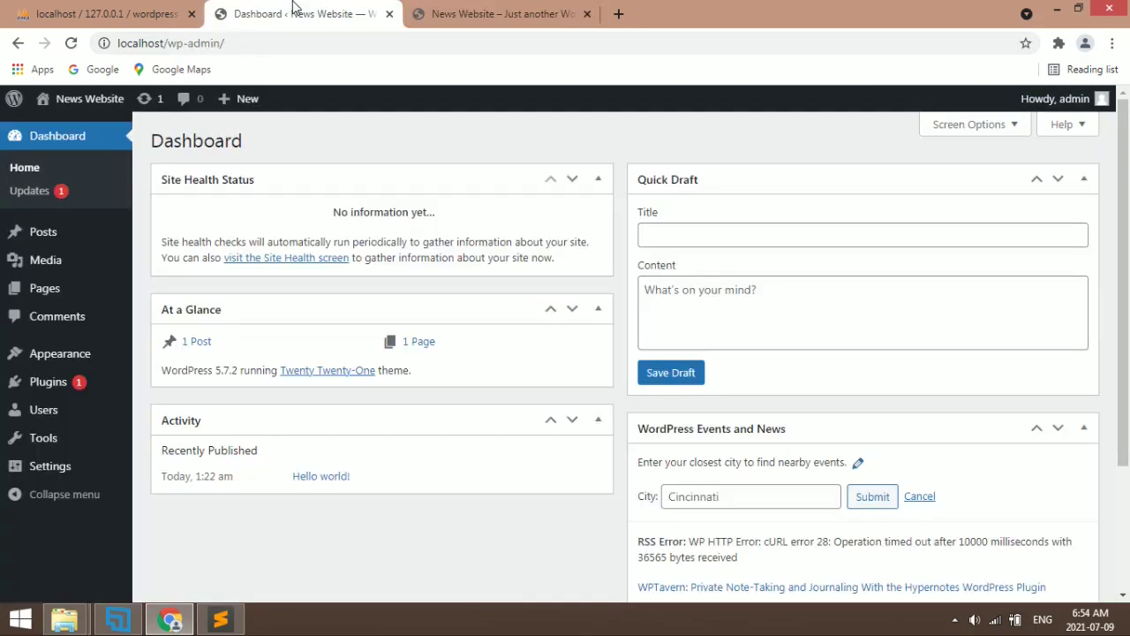
double_click(159, 135)
left_click(464, 9)
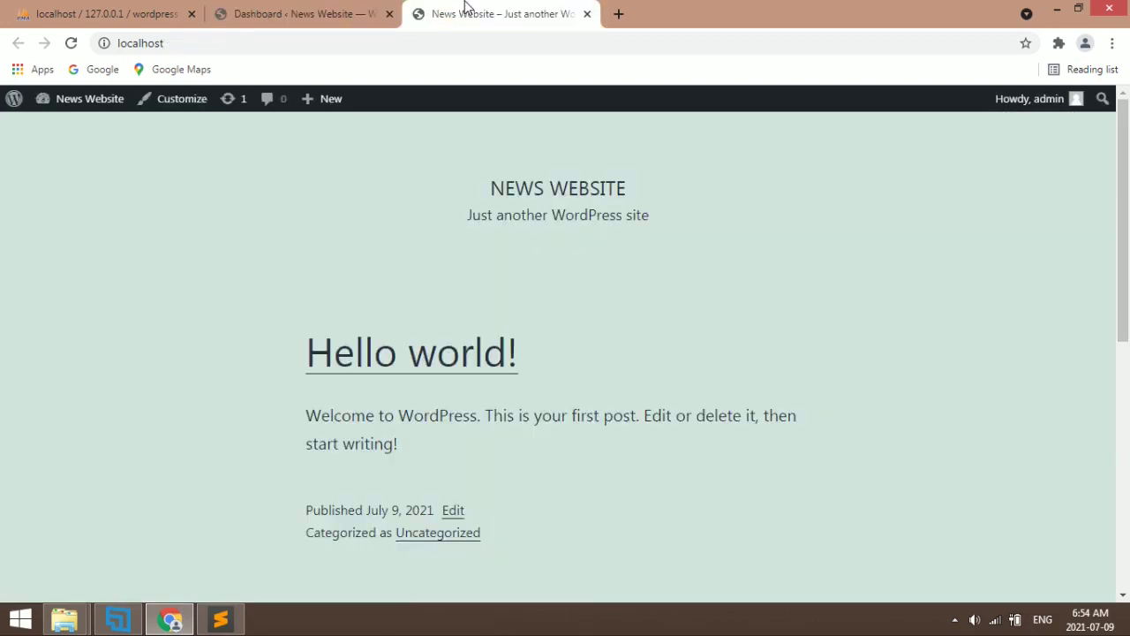
left_click(363, 9)
left_click(525, 8)
left_click(322, 8)
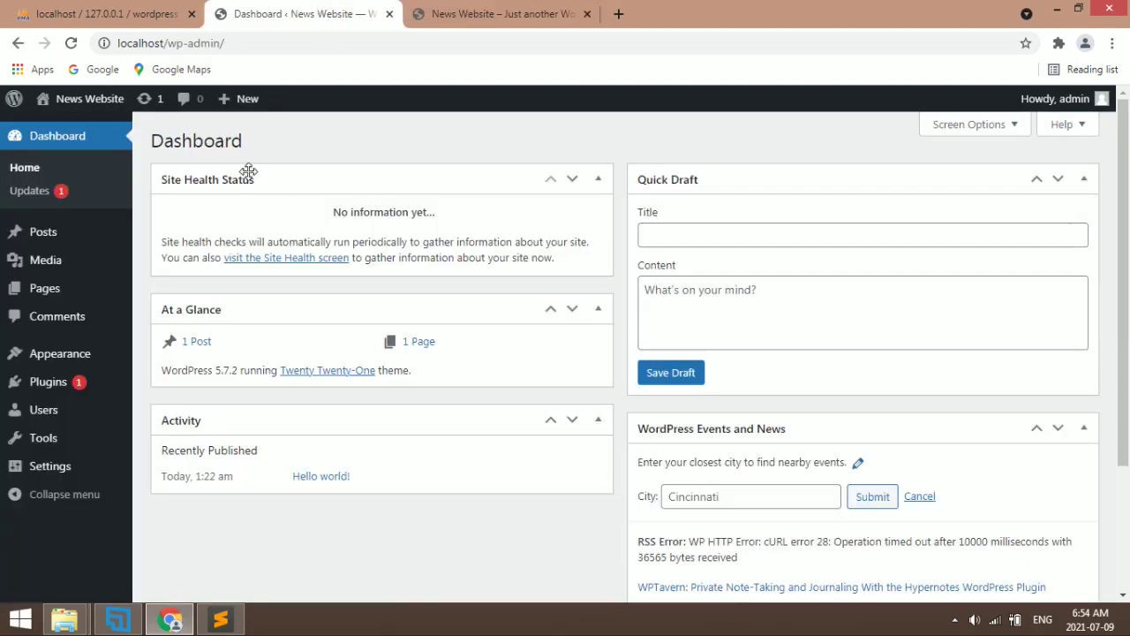
Glance at phpMyAdmin, open the Manage Themes page, and view the front page
double_click(181, 139)
left_click(266, 141)
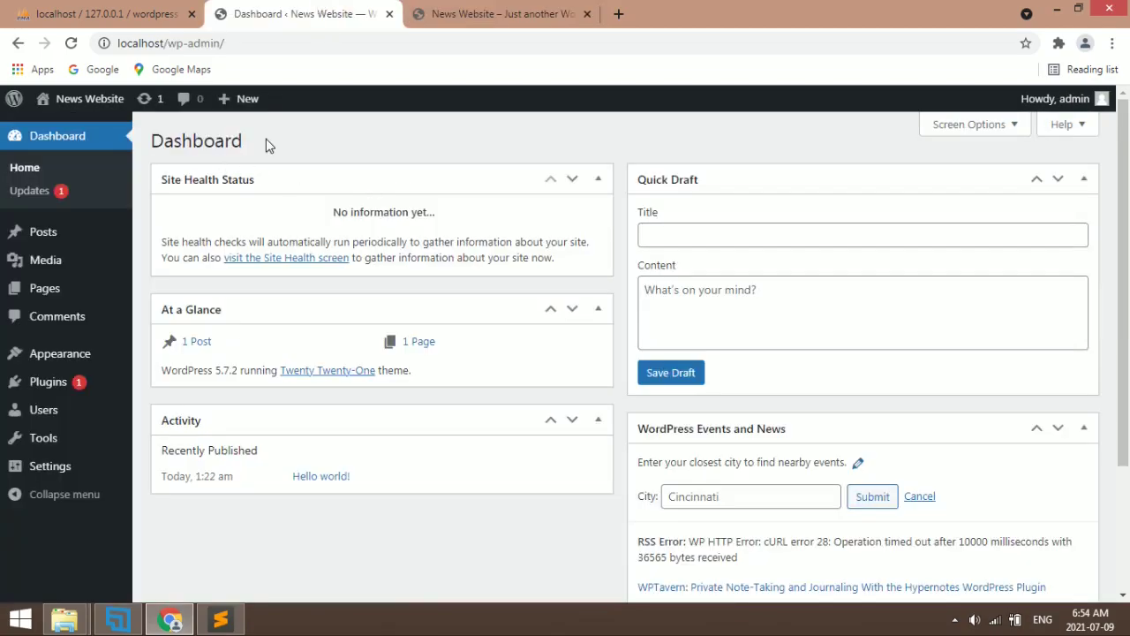
left_click(132, 7)
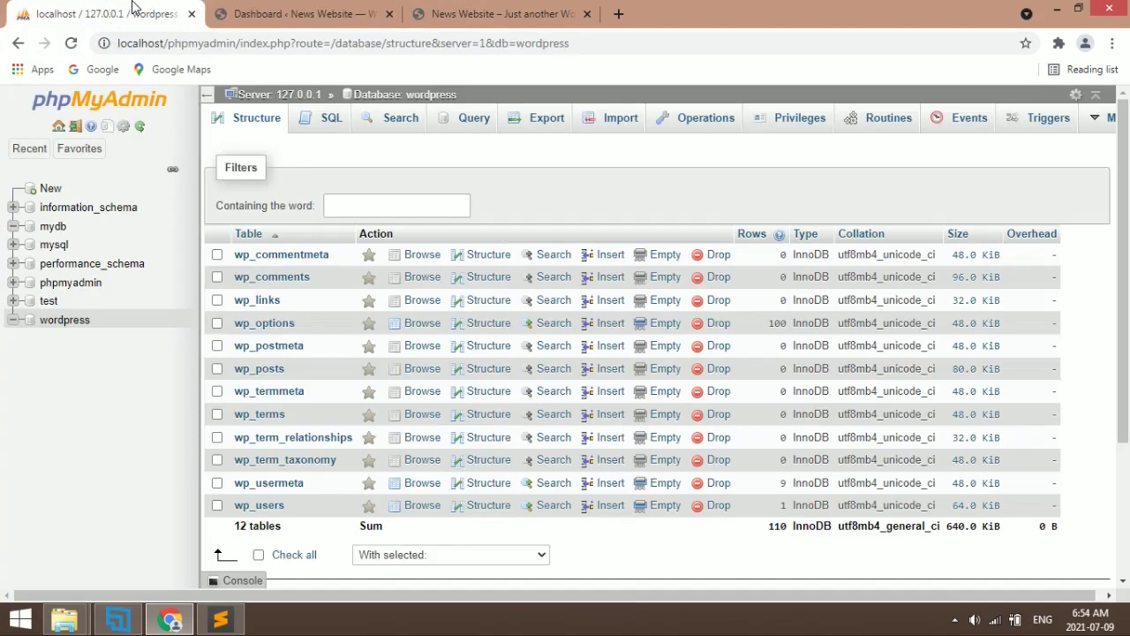
left_click(262, 8)
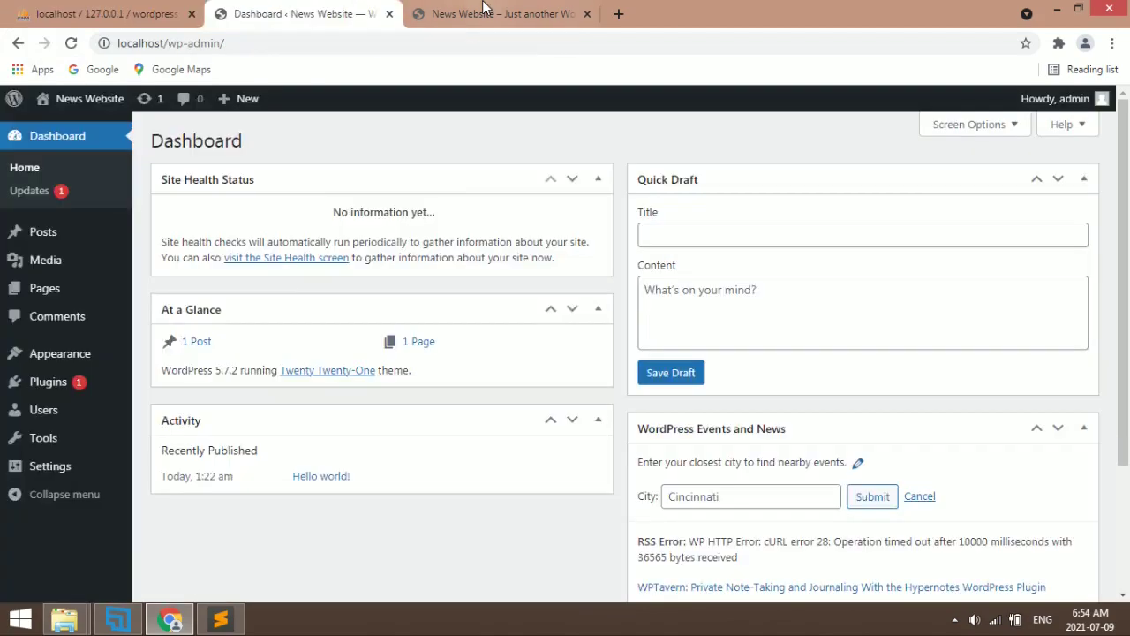
left_click(99, 353)
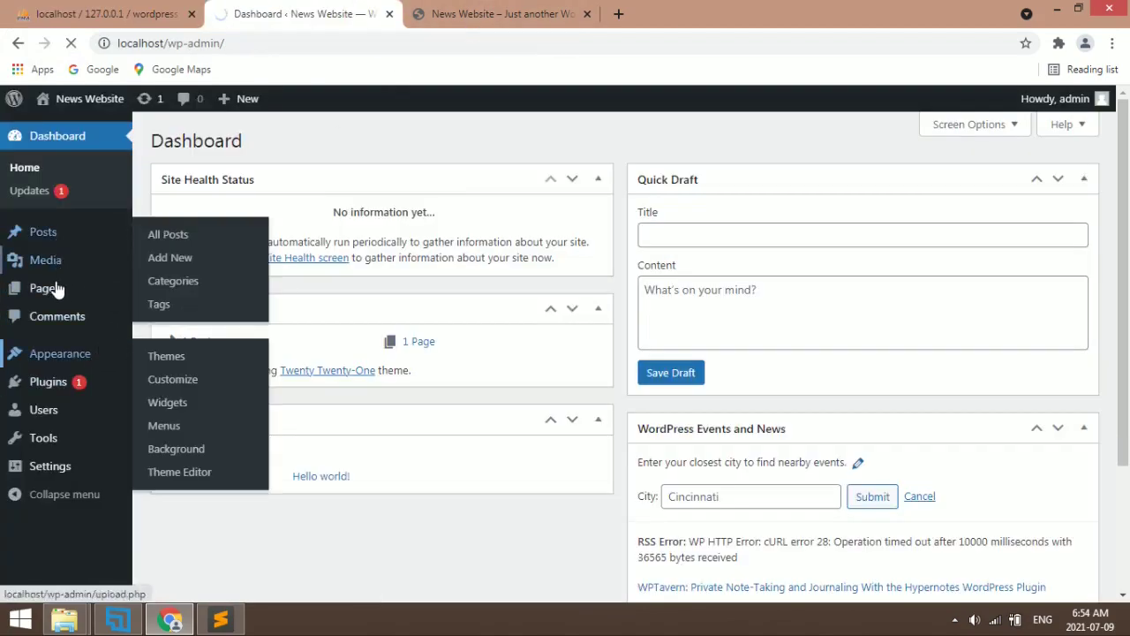
left_click(534, 11)
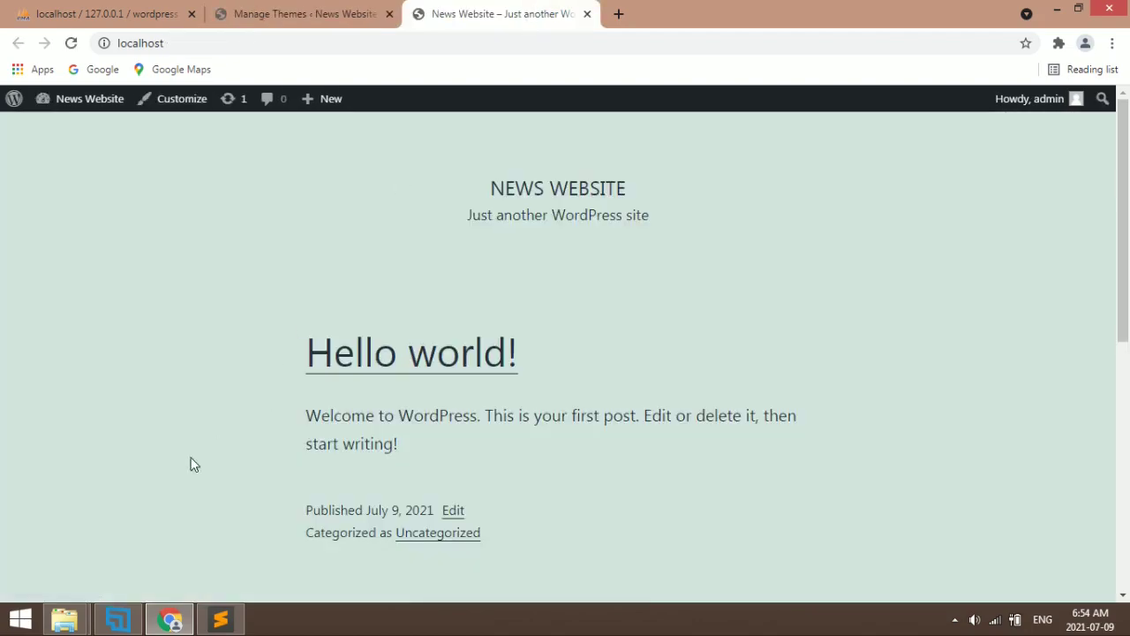
Select all 21 items in the htdocs folder, then view the wordpress tables in phpMyAdmin
mouse_move(63, 618)
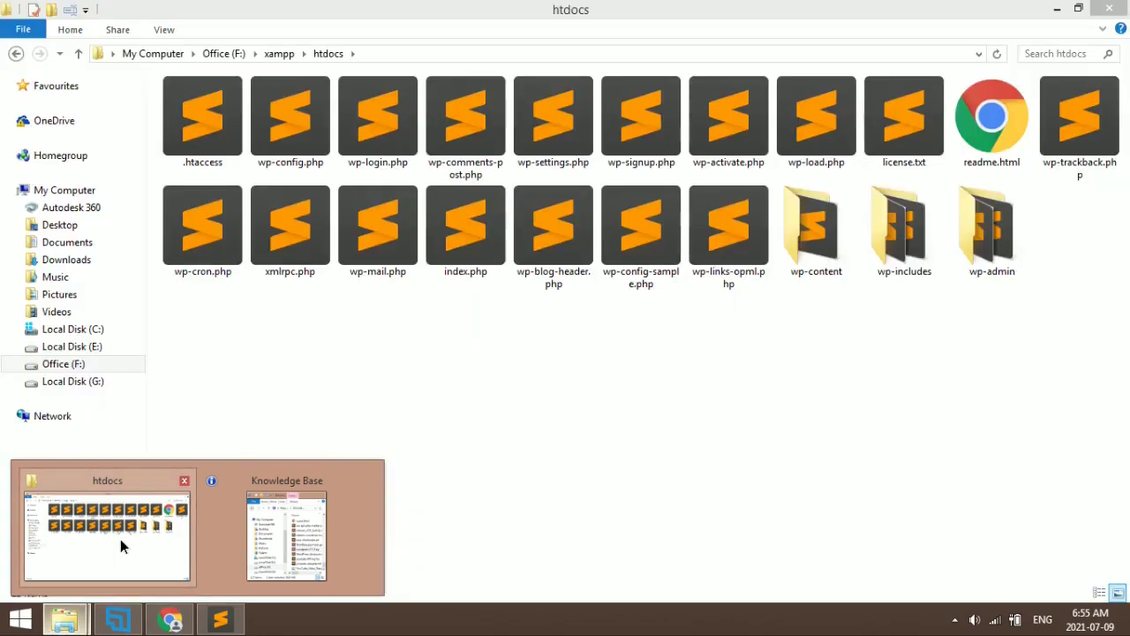
left_click(121, 538)
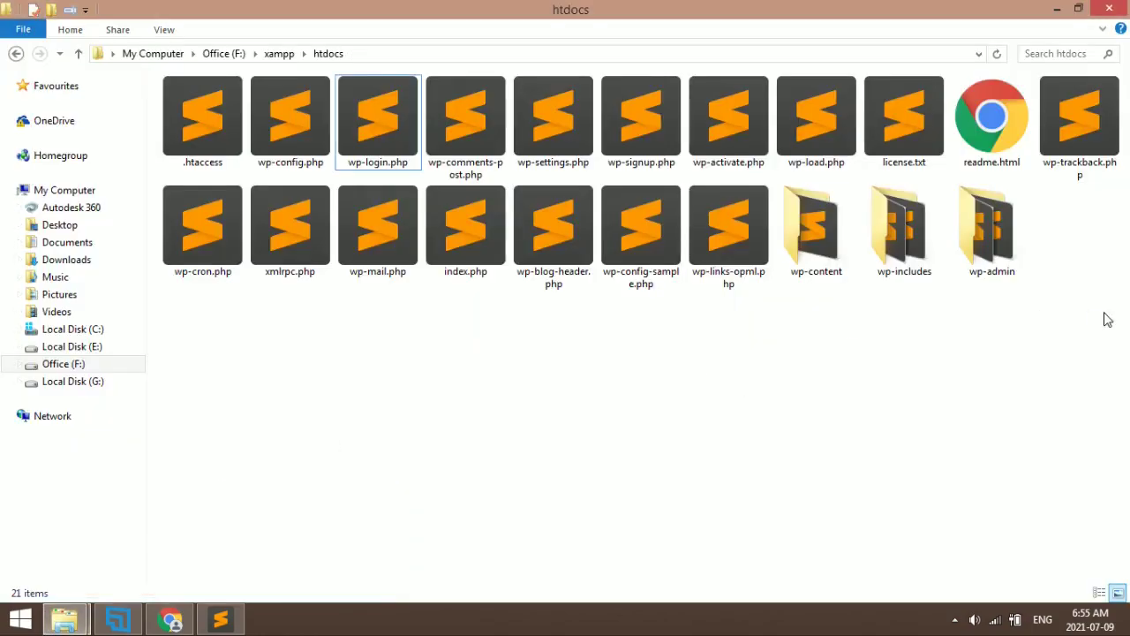
key("ctrl+a")
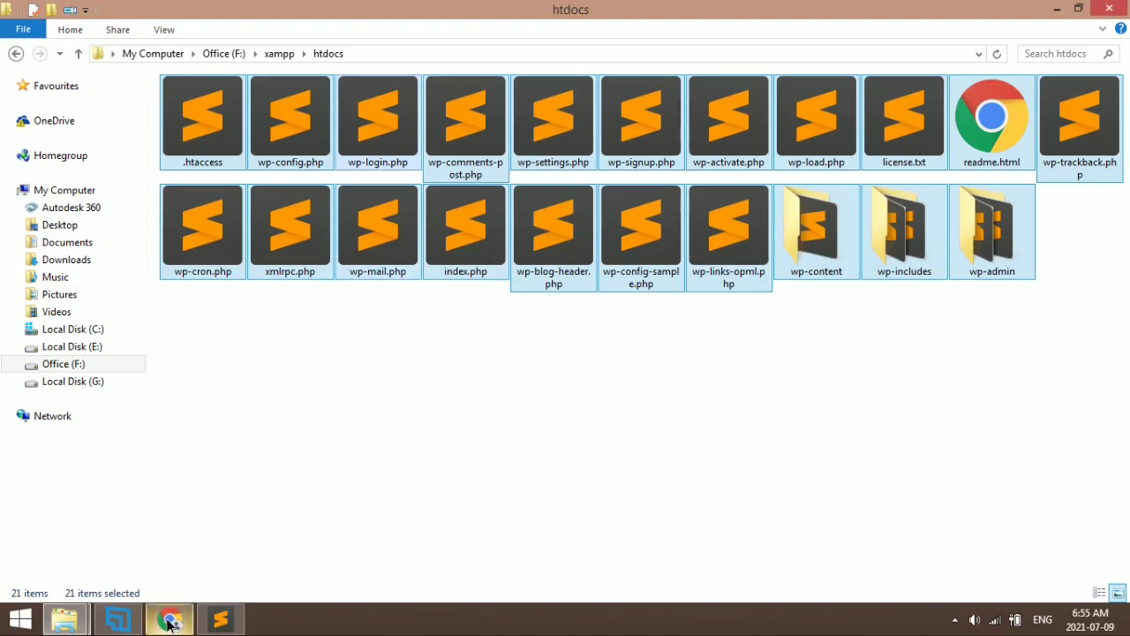
left_click(169, 620)
left_click(121, 11)
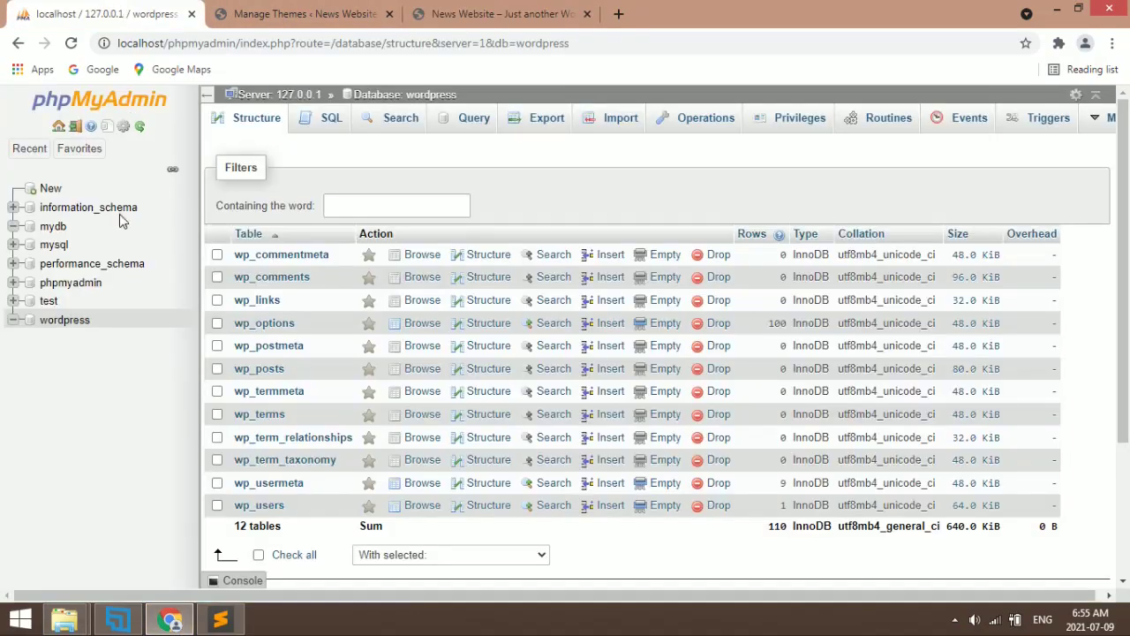
Reload the wordpress database to show 12 tables totalling 168 rows, then return to WordPress
left_click(84, 323)
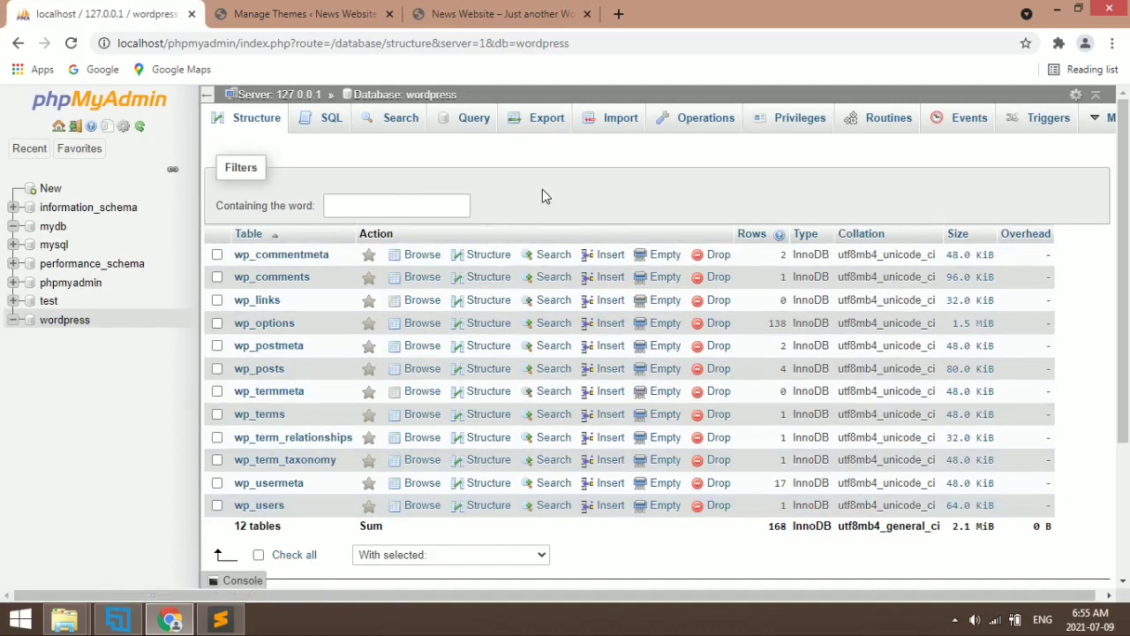
left_click(310, 10)
left_click(494, 13)
left_click(300, 11)
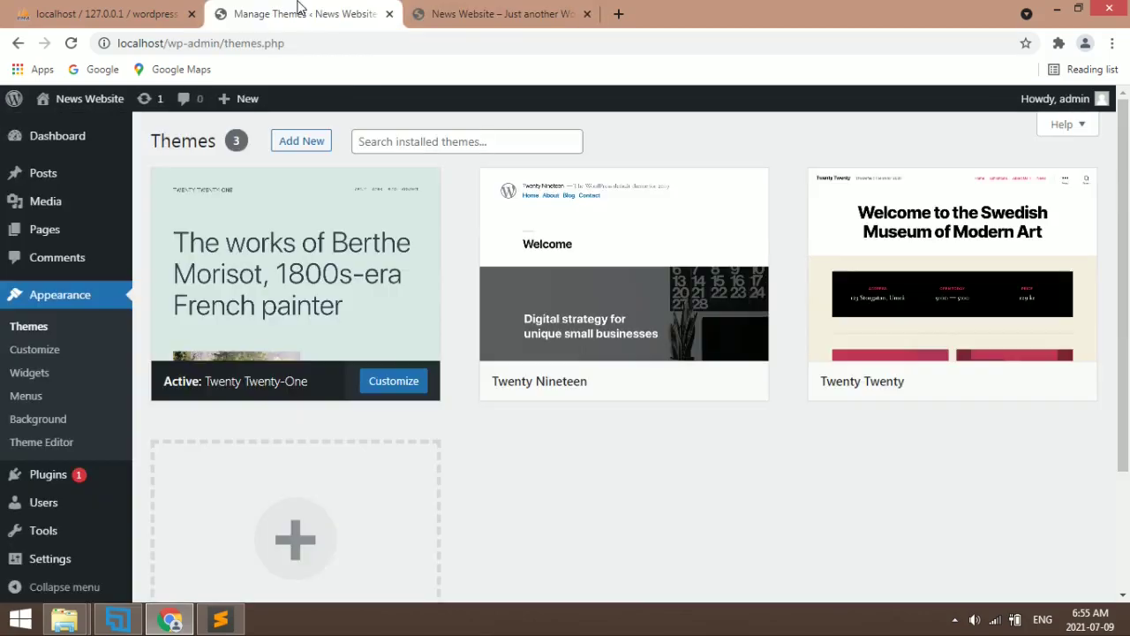
scroll(514, 510, "down", 2)
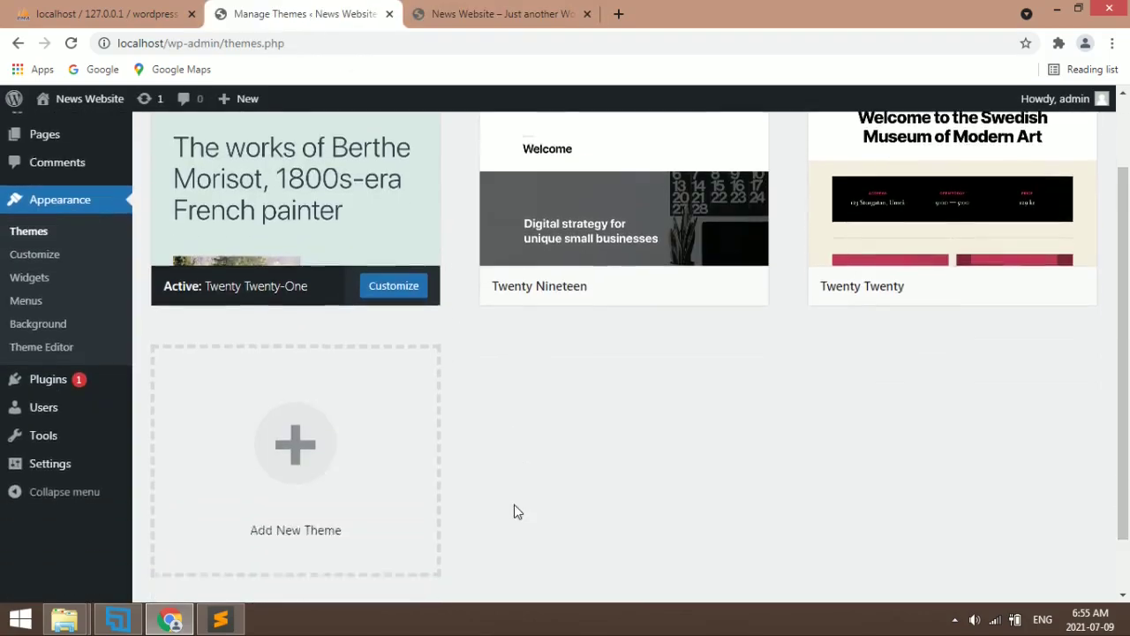
scroll(514, 510, "up", 2)
left_click(511, 11)
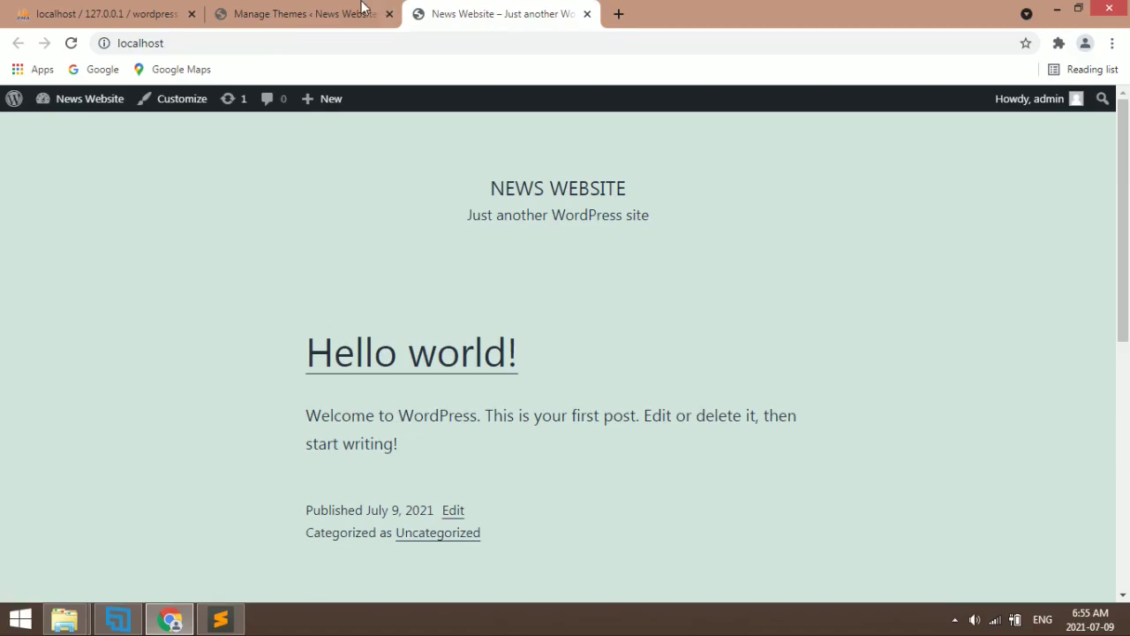
left_click(353, 11)
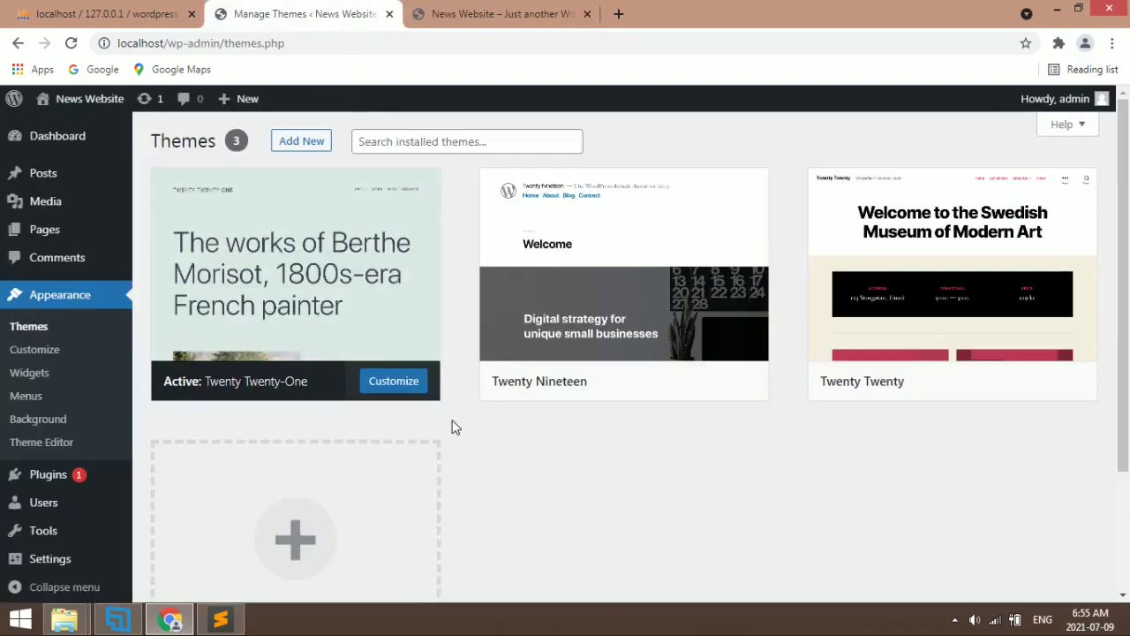